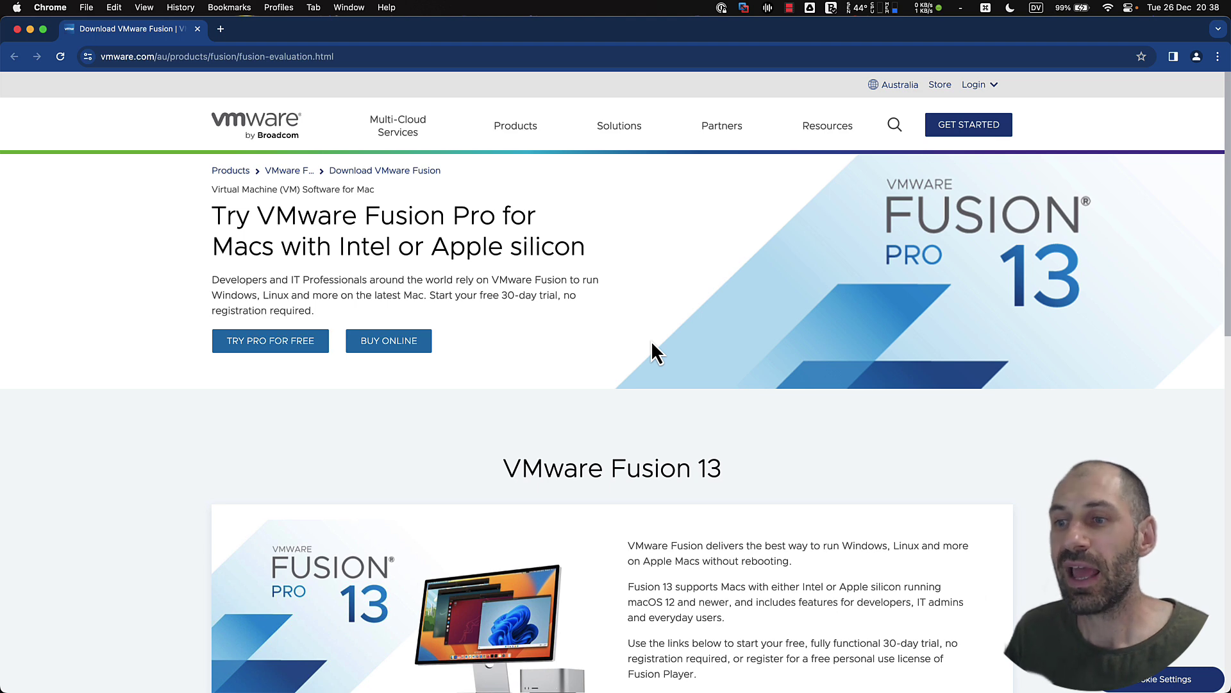
# Register for the free Fusion 13 Player personal use license for macOS 12+
pyautogui.scroll(-10, 649, 351)
pyautogui.scroll(4, 633, 335)
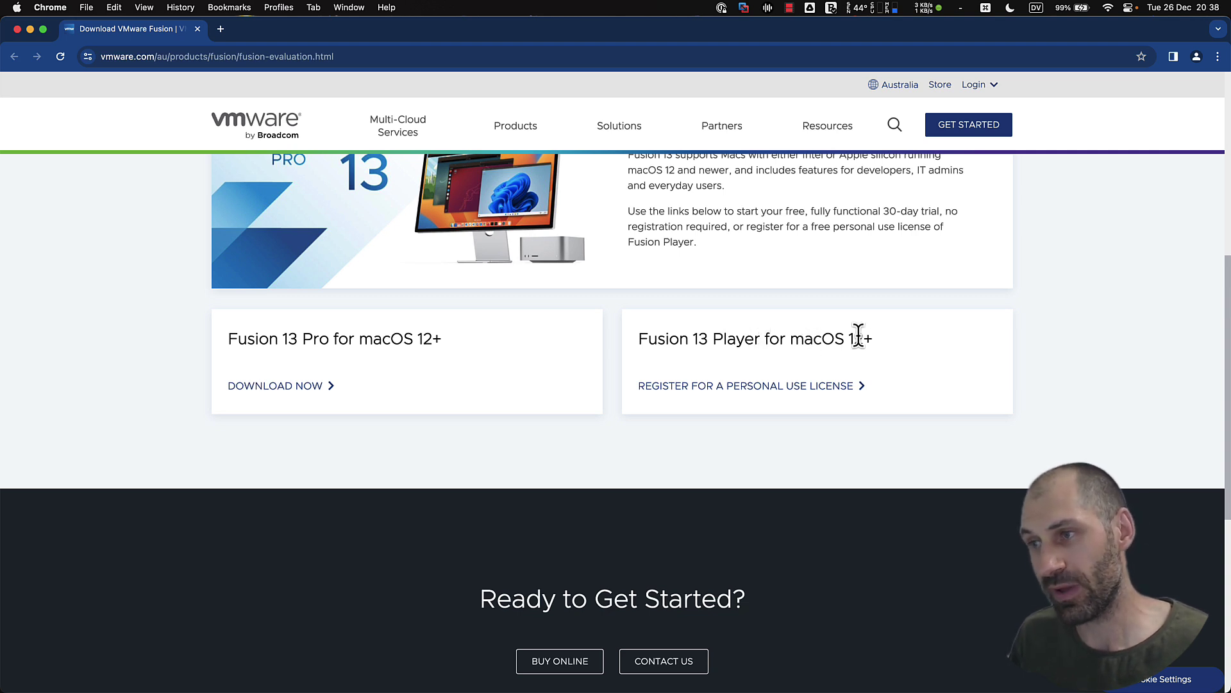
pyautogui.click(678, 387)
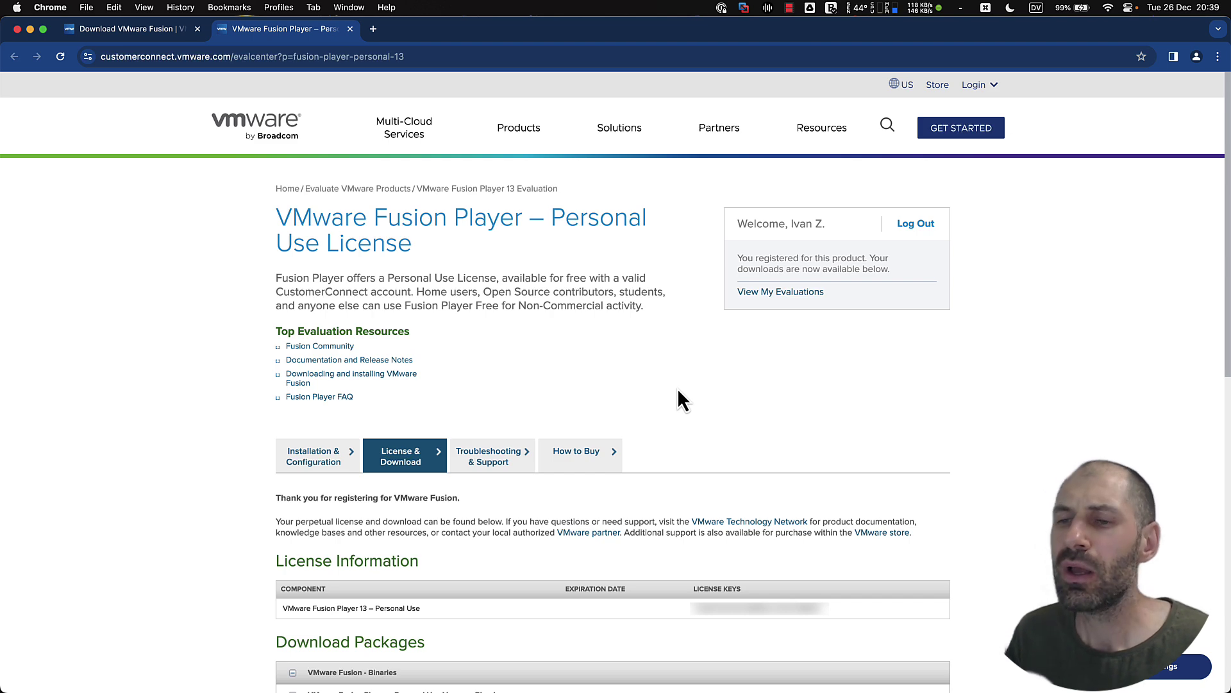
# Scroll down the licence page toward the Download Packages list
pyautogui.scroll(-5, 677, 388)
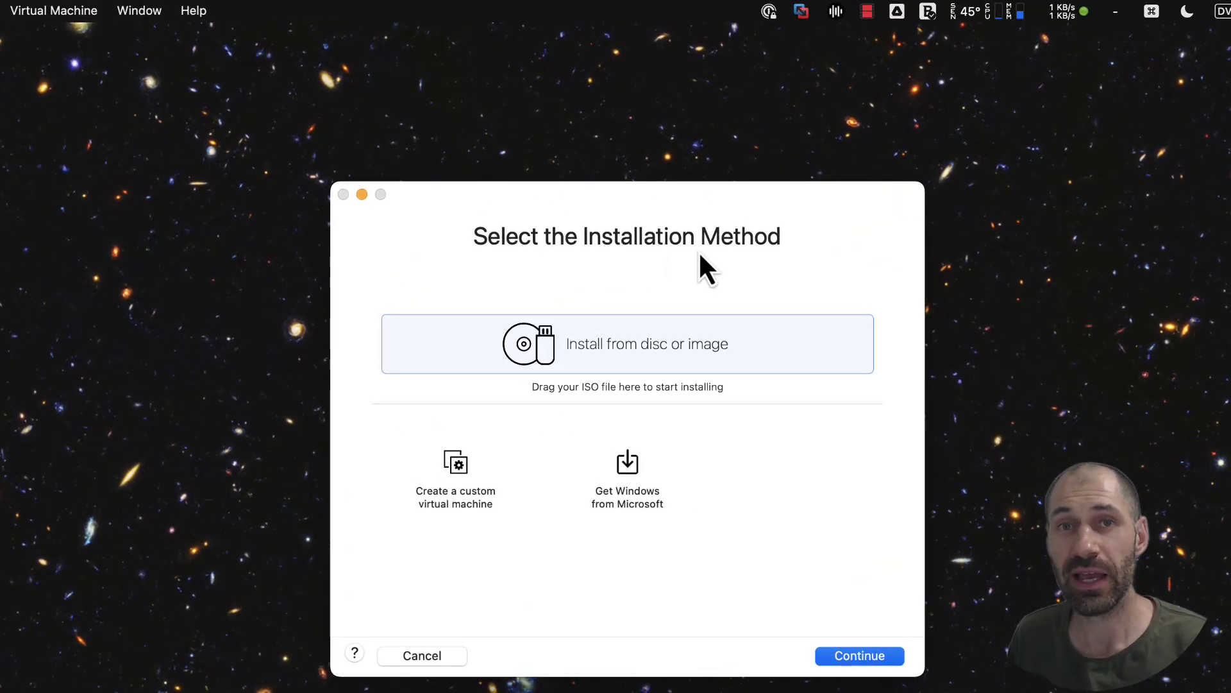
pyautogui.click(803, 14)
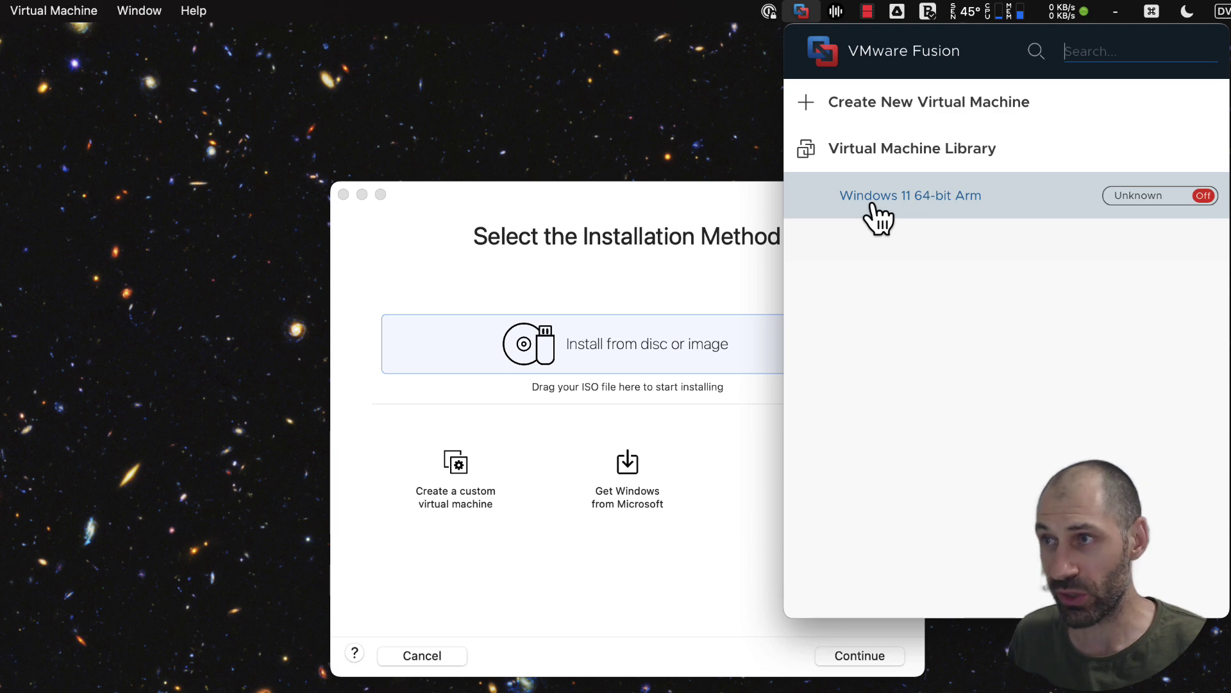
pyautogui.click(863, 152)
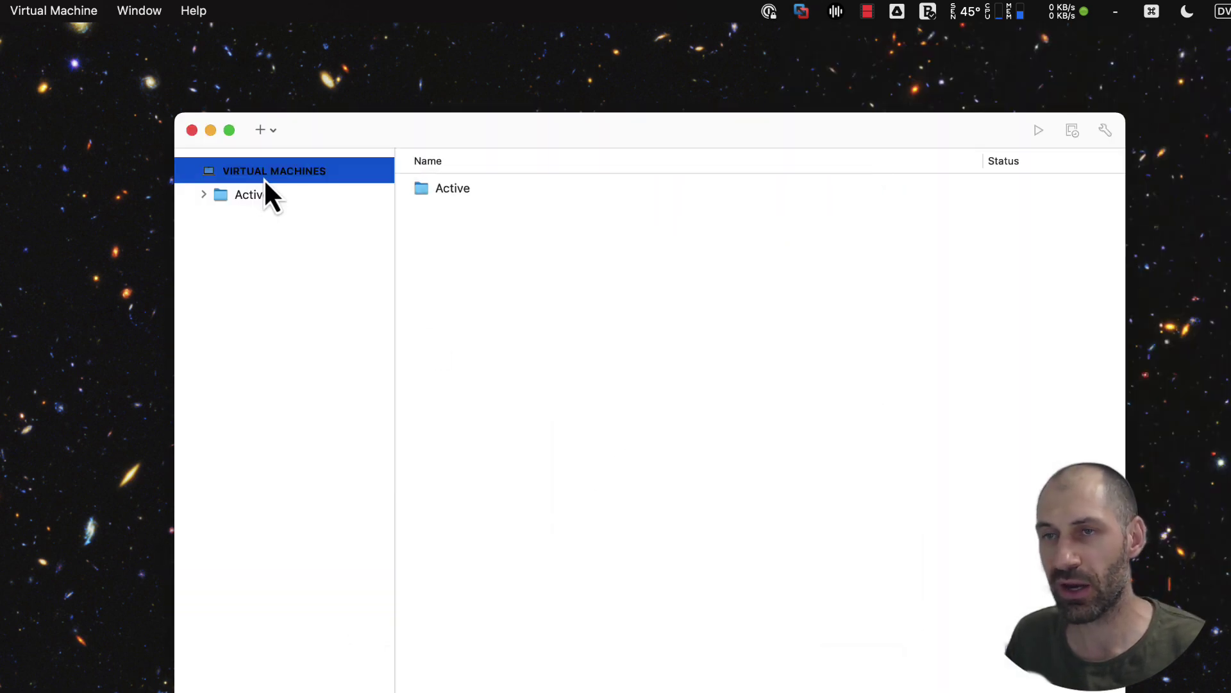
pyautogui.click(191, 129)
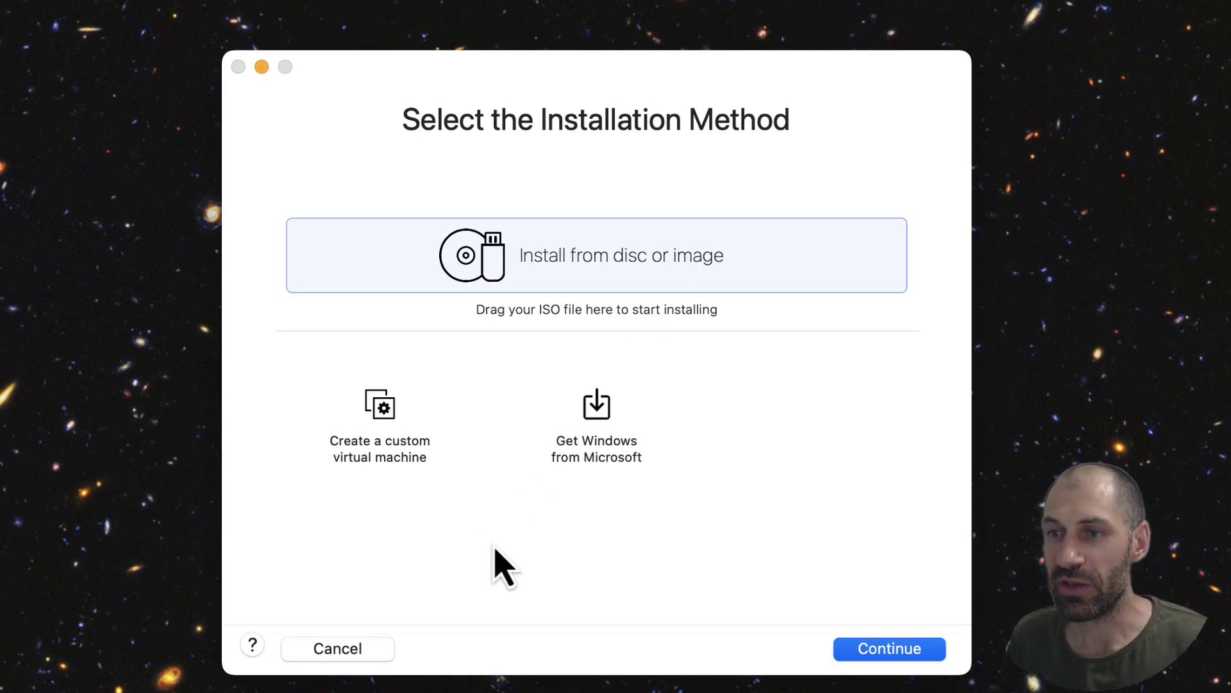
pyautogui.click(385, 409)
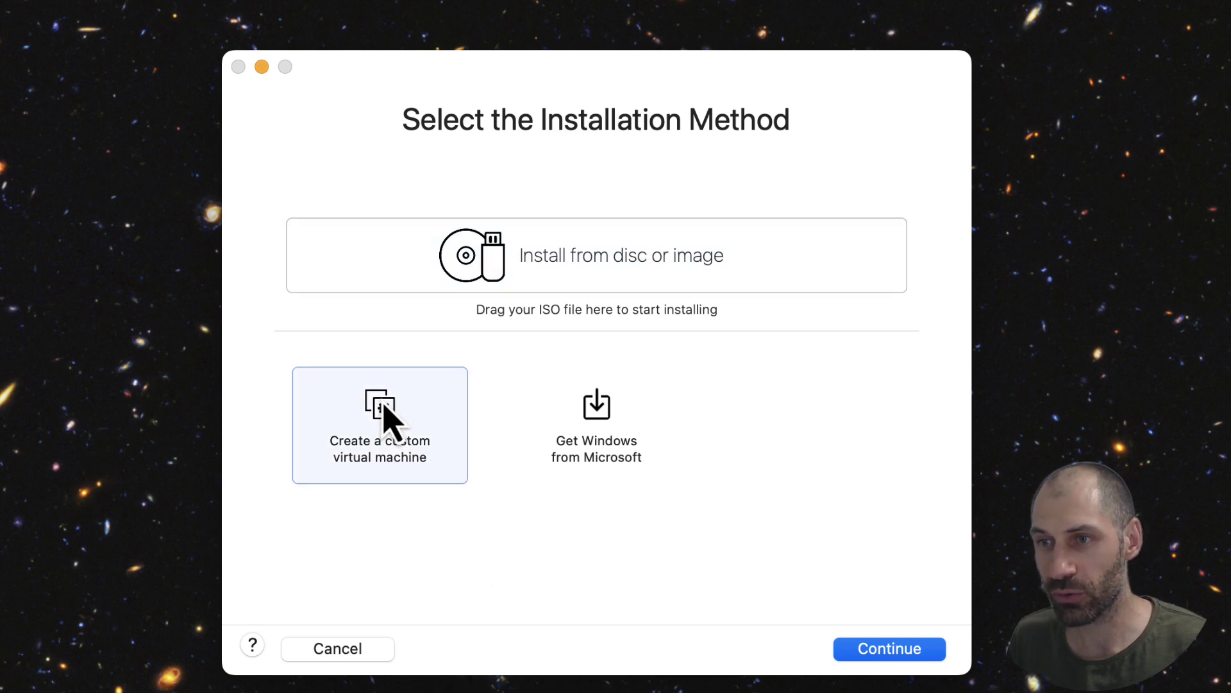
pyautogui.doubleClick(385, 409)
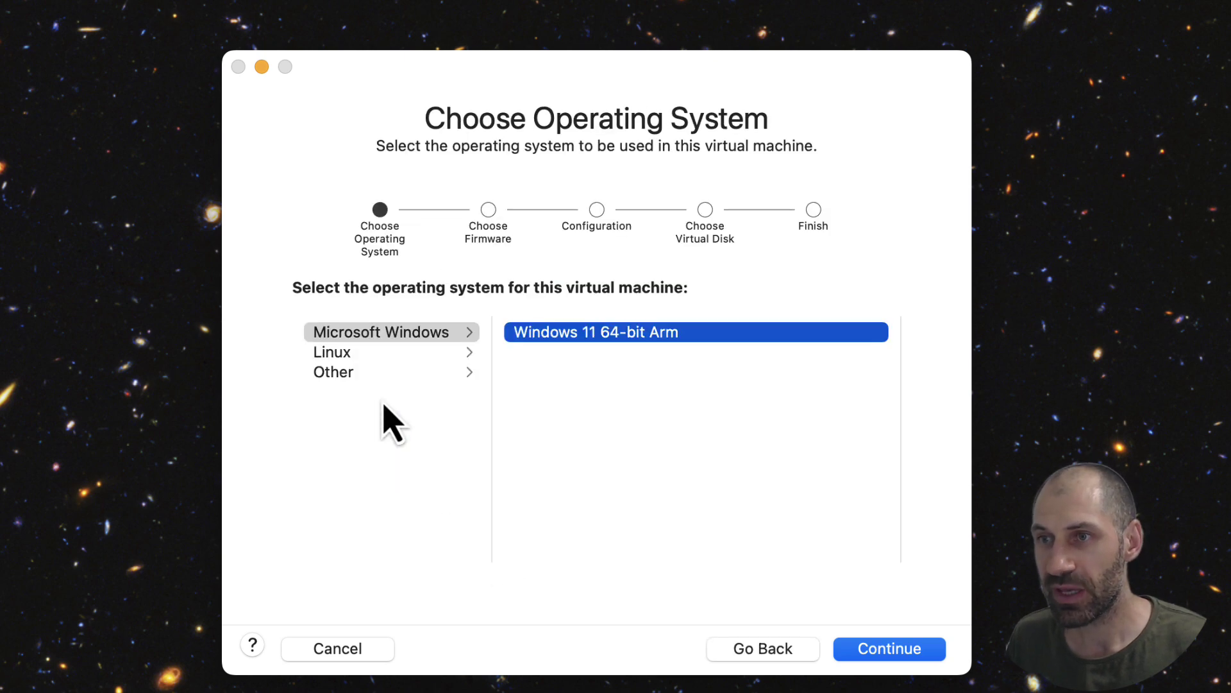
pyautogui.click(429, 335)
pyautogui.click(377, 351)
pyautogui.click(363, 335)
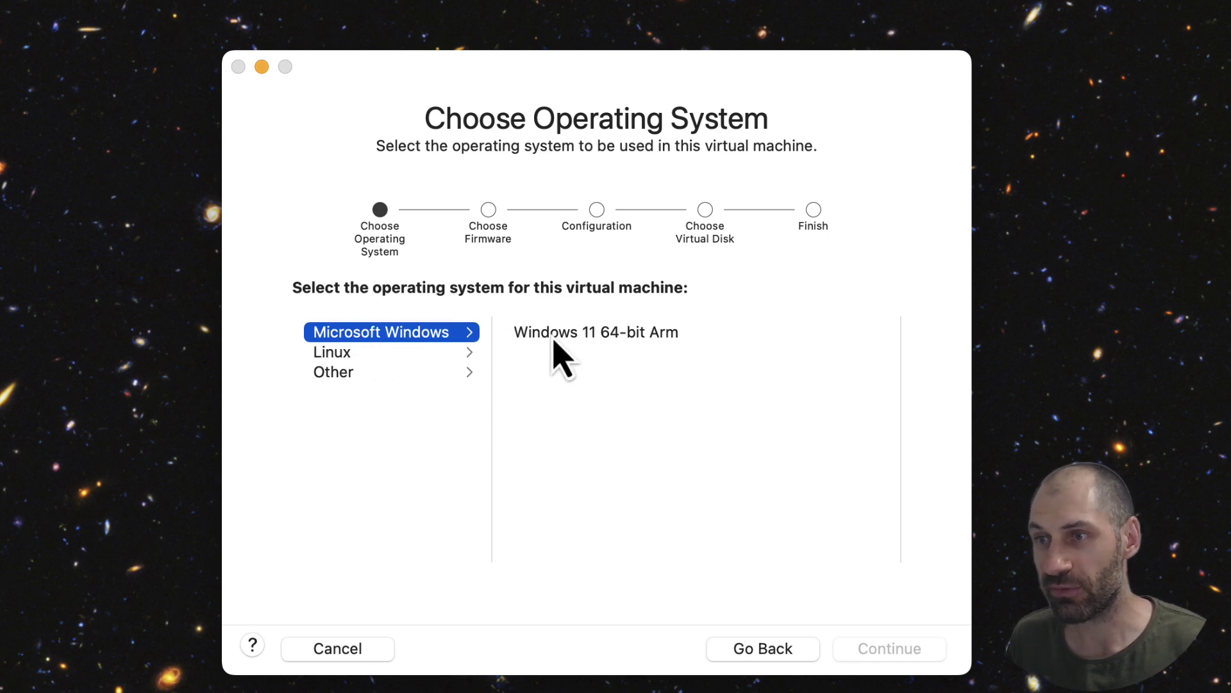
pyautogui.click(427, 352)
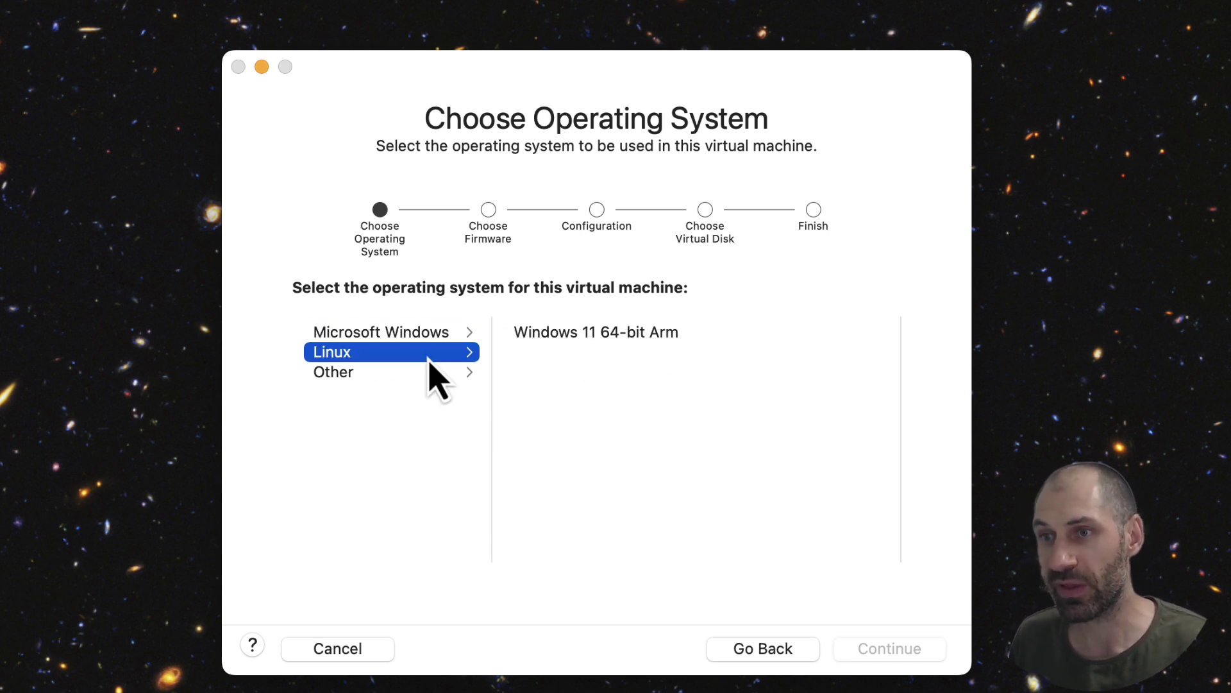
pyautogui.click(372, 374)
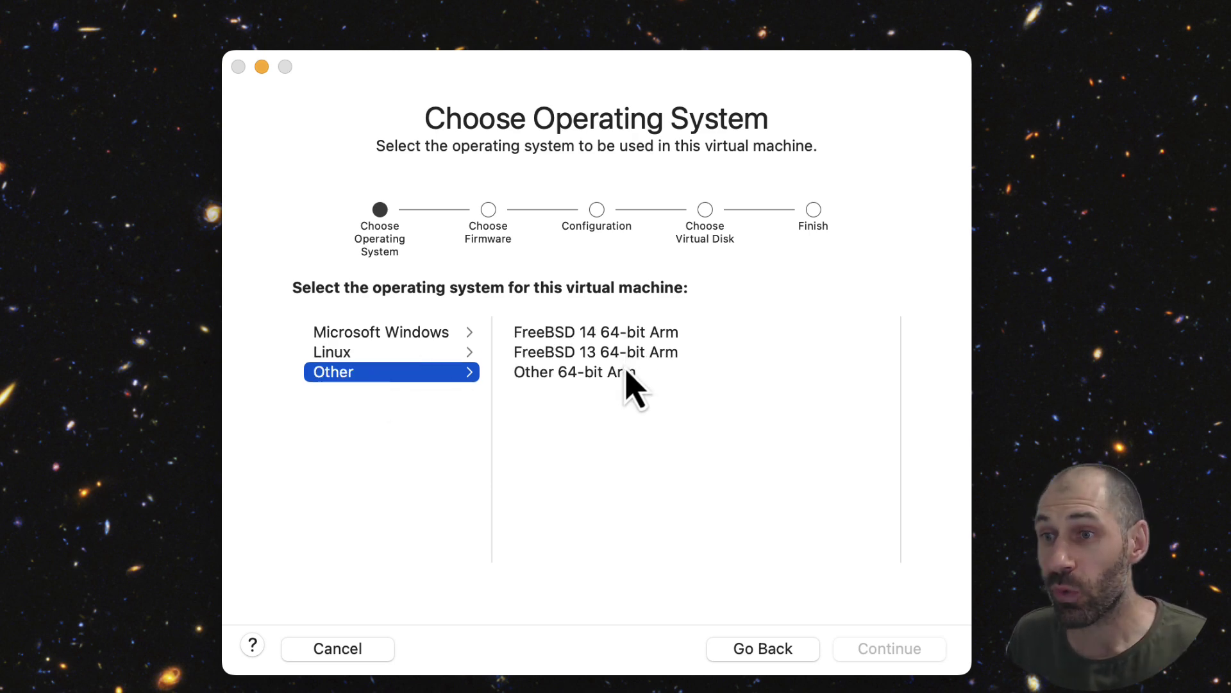
pyautogui.click(770, 654)
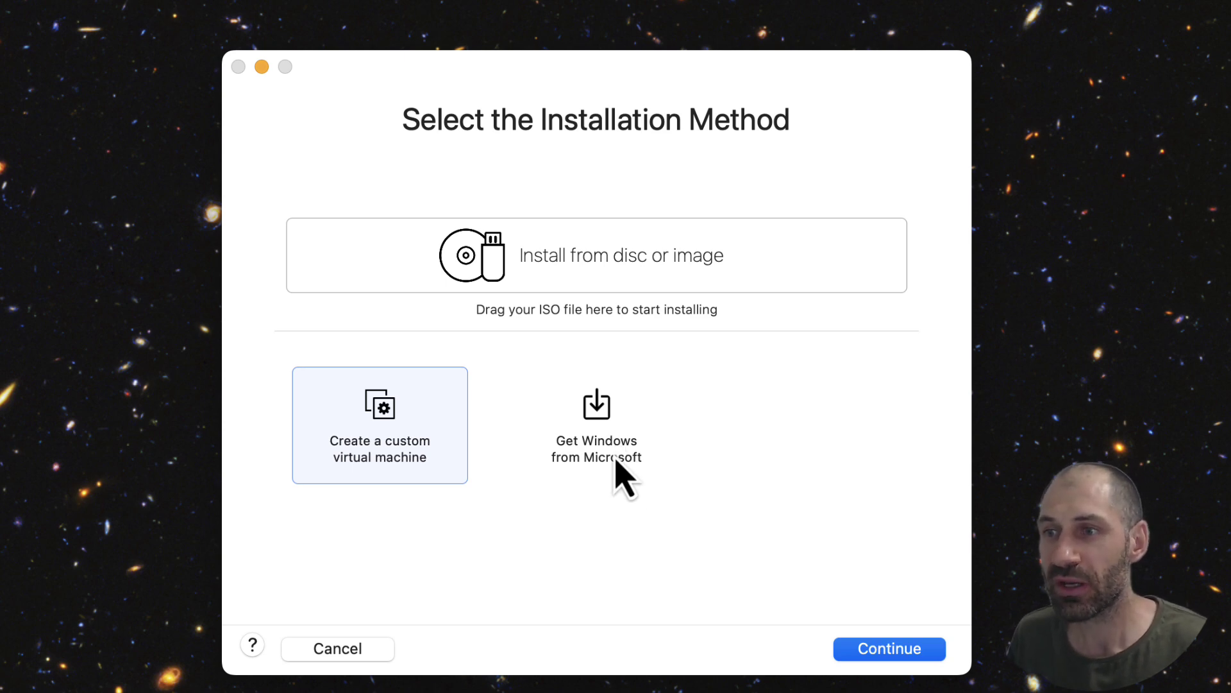
# Download the Windows 11 Professional English (en-us) Arm ISO directly from Microsoft
pyautogui.doubleClick(610, 431)
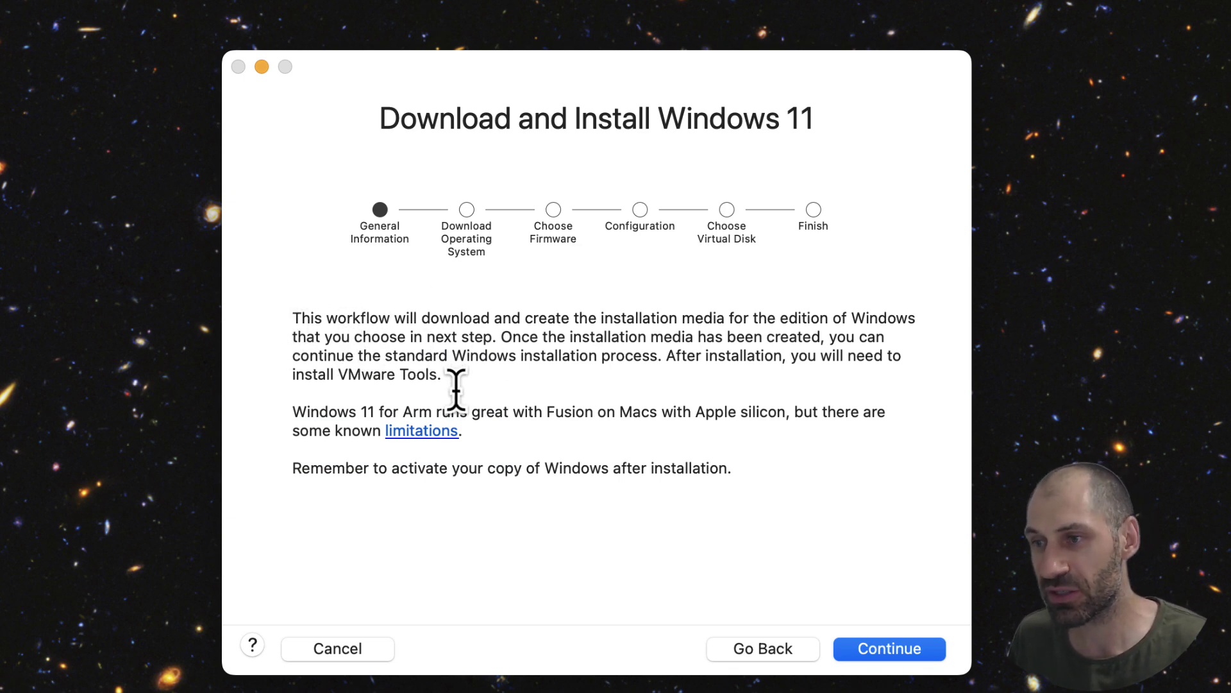
pyautogui.click(886, 656)
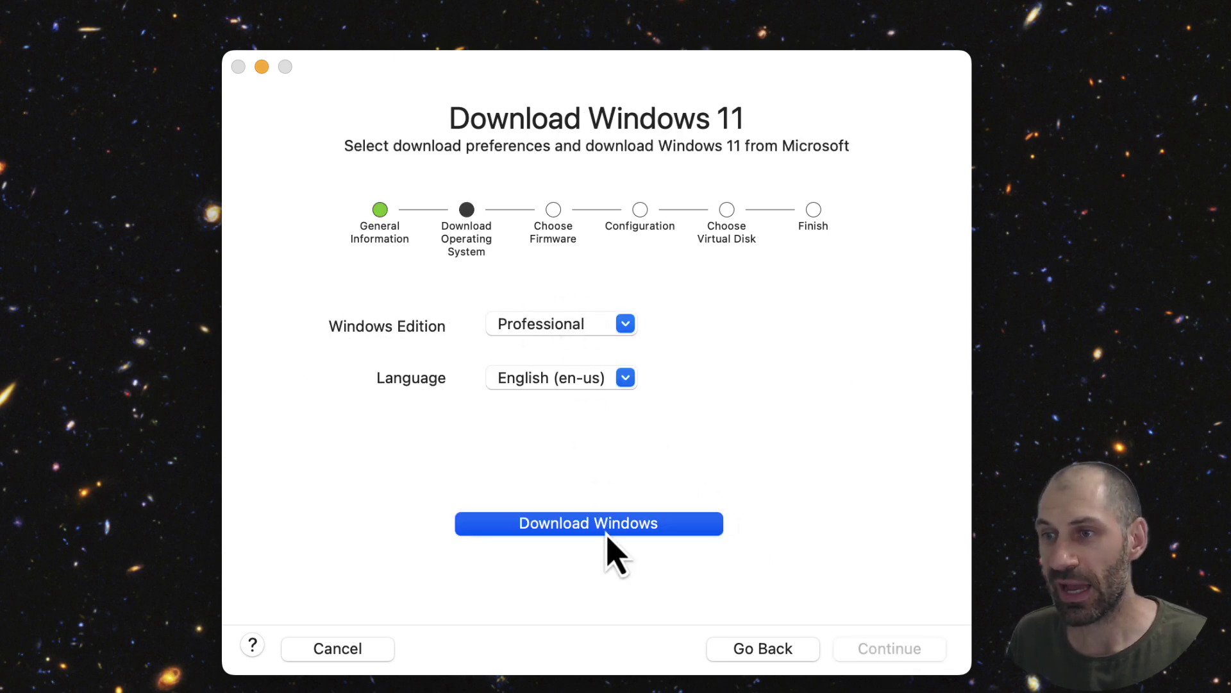
pyautogui.click(681, 533)
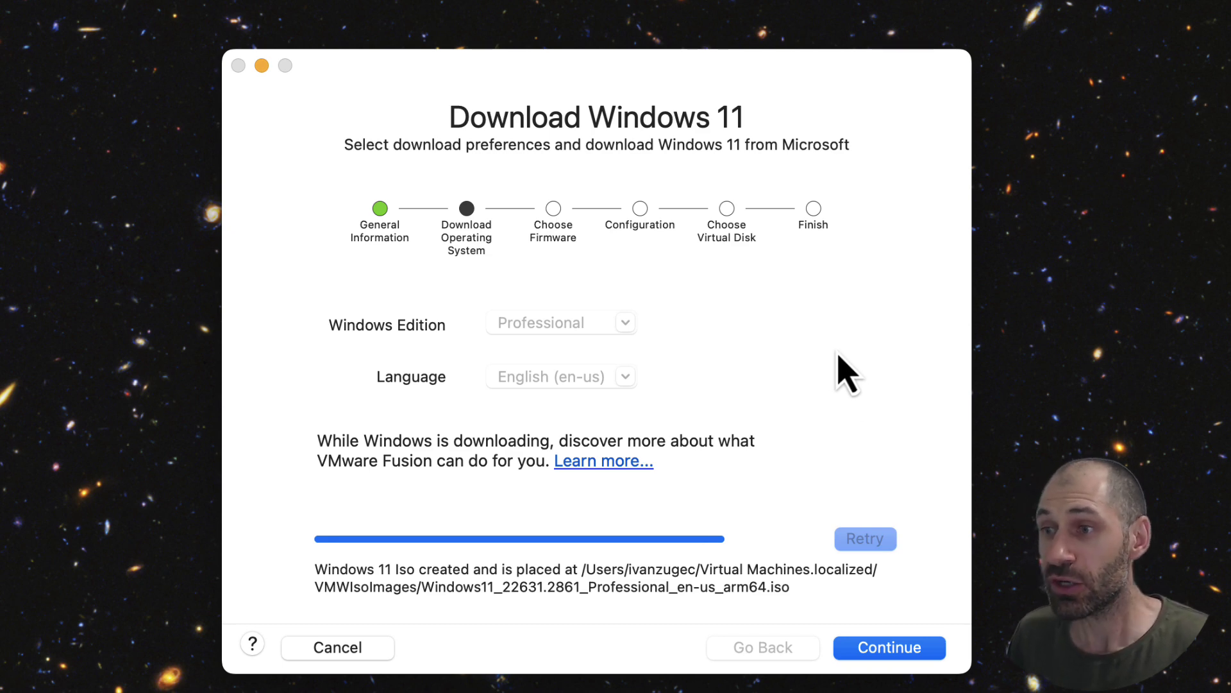
pyautogui.click(893, 657)
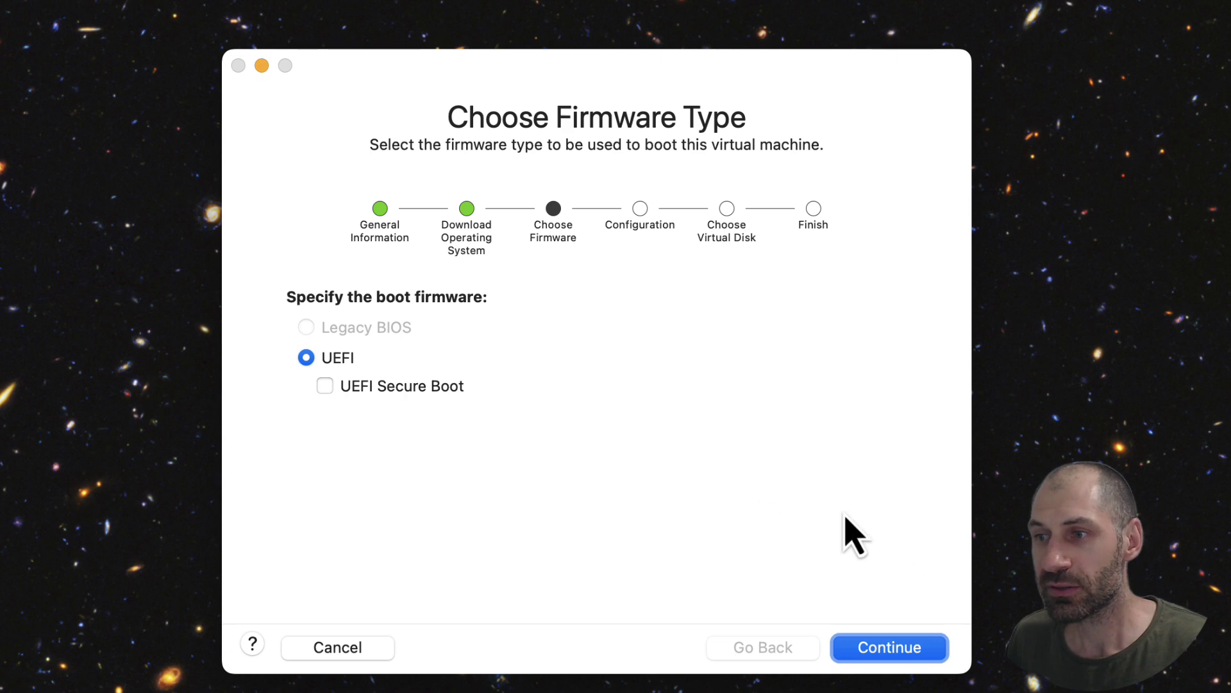
# Keep UEFI firmware and auto-generate the password for TPM-only encryption
pyautogui.click(913, 657)
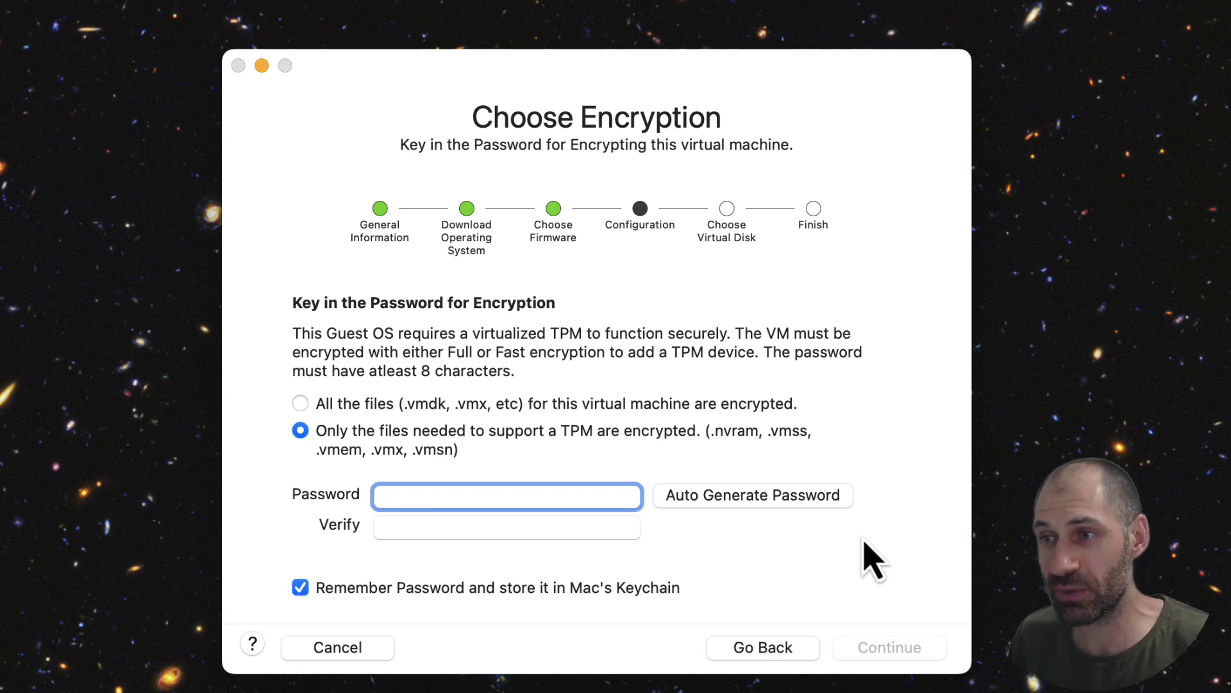
pyautogui.click(736, 502)
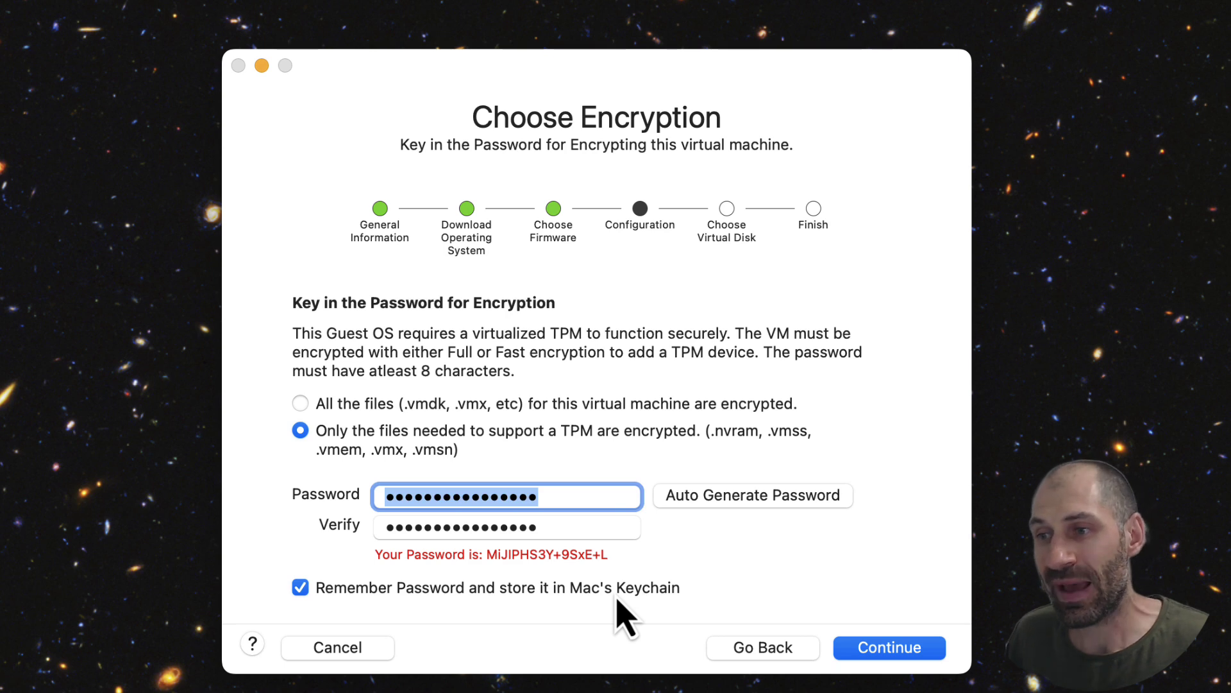
pyautogui.click(884, 655)
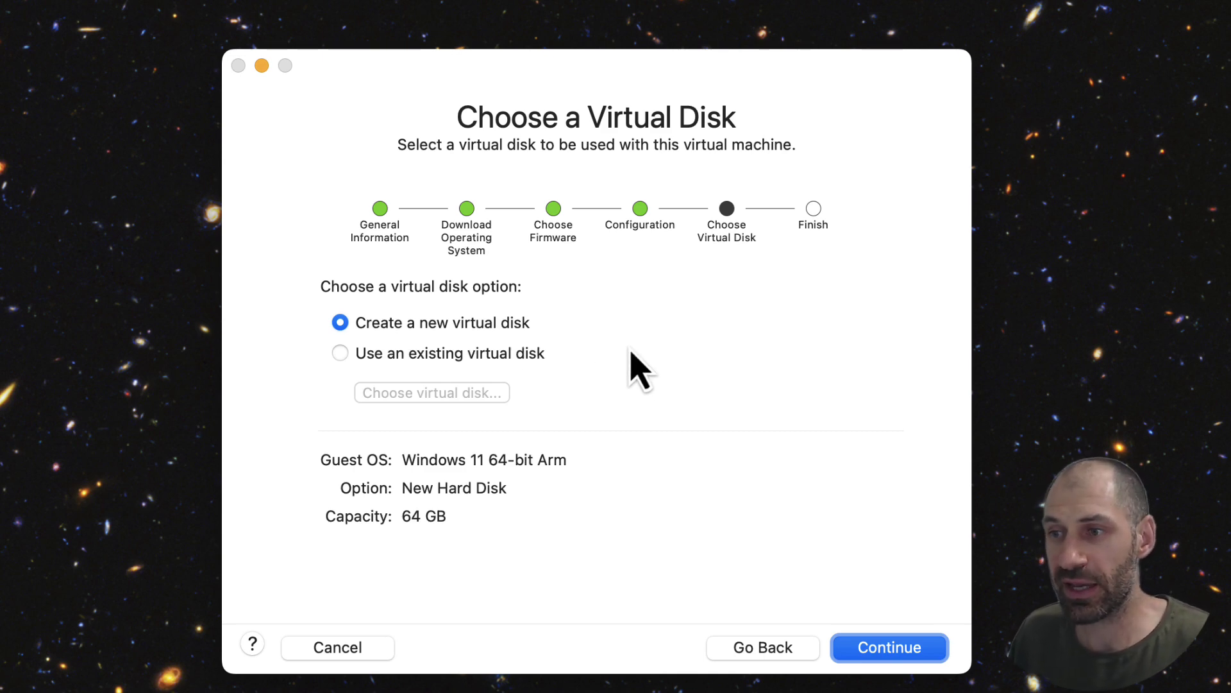
# Accept a new 64 GB disk and save the VM as 'Windows 11 64-bit Arm - demo'
pyautogui.click(876, 656)
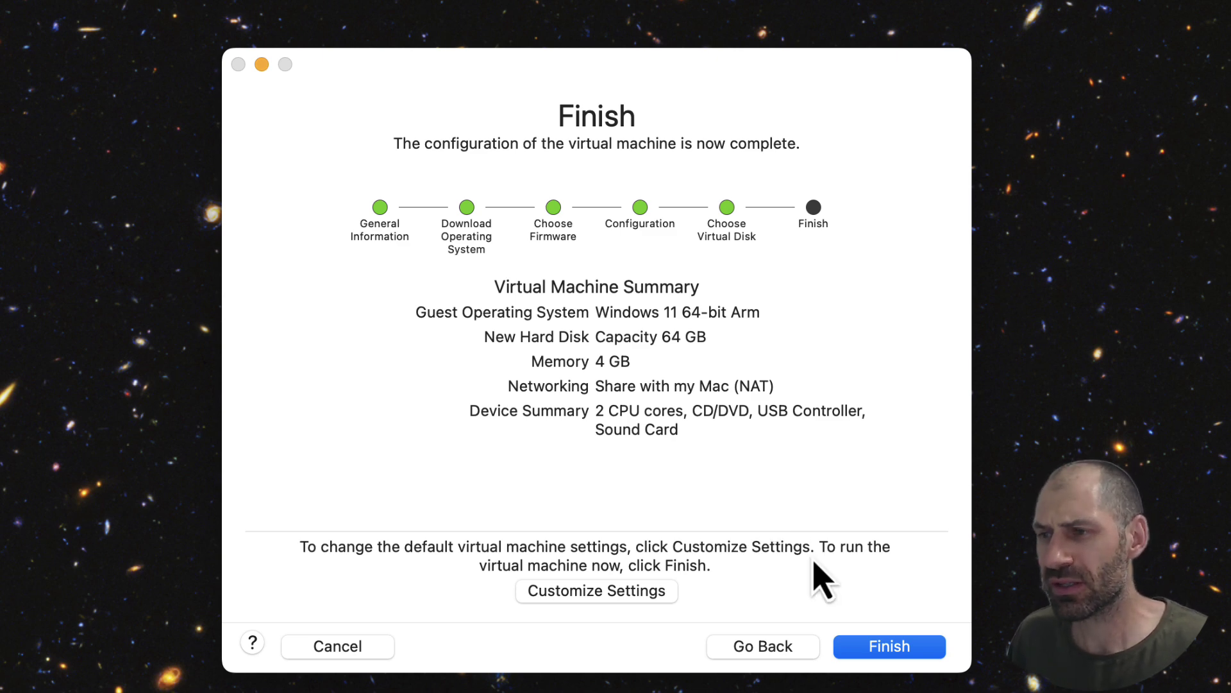
pyautogui.click(888, 648)
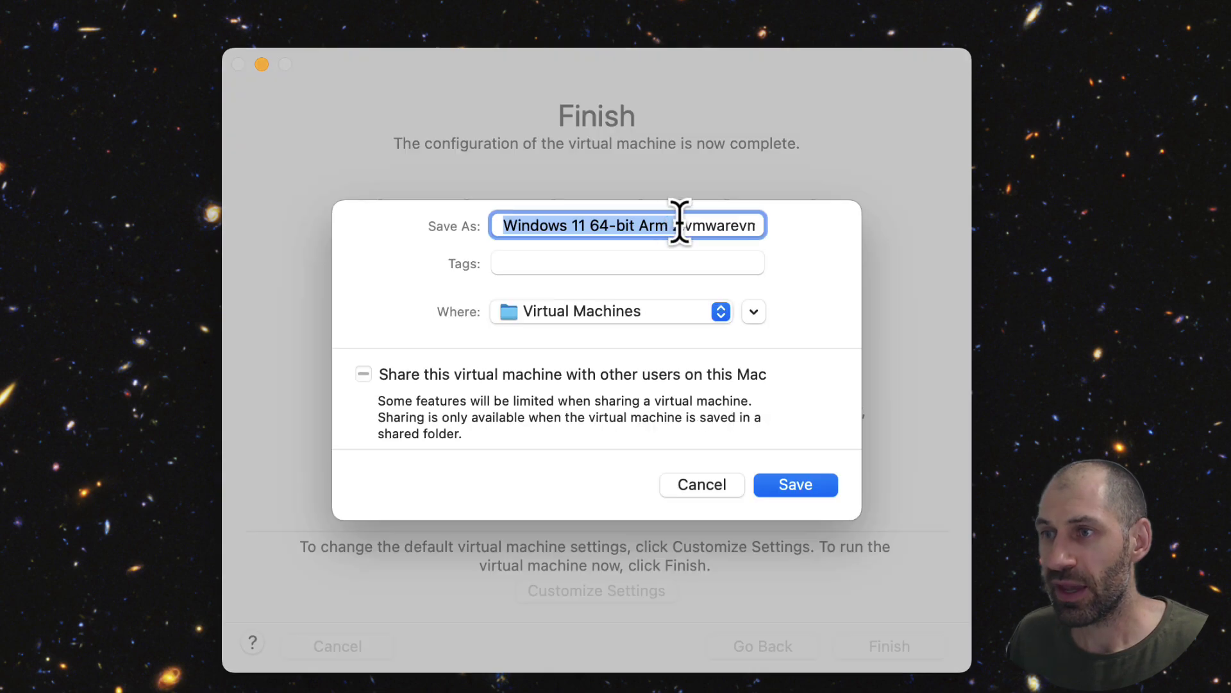
pyautogui.click(680, 225)
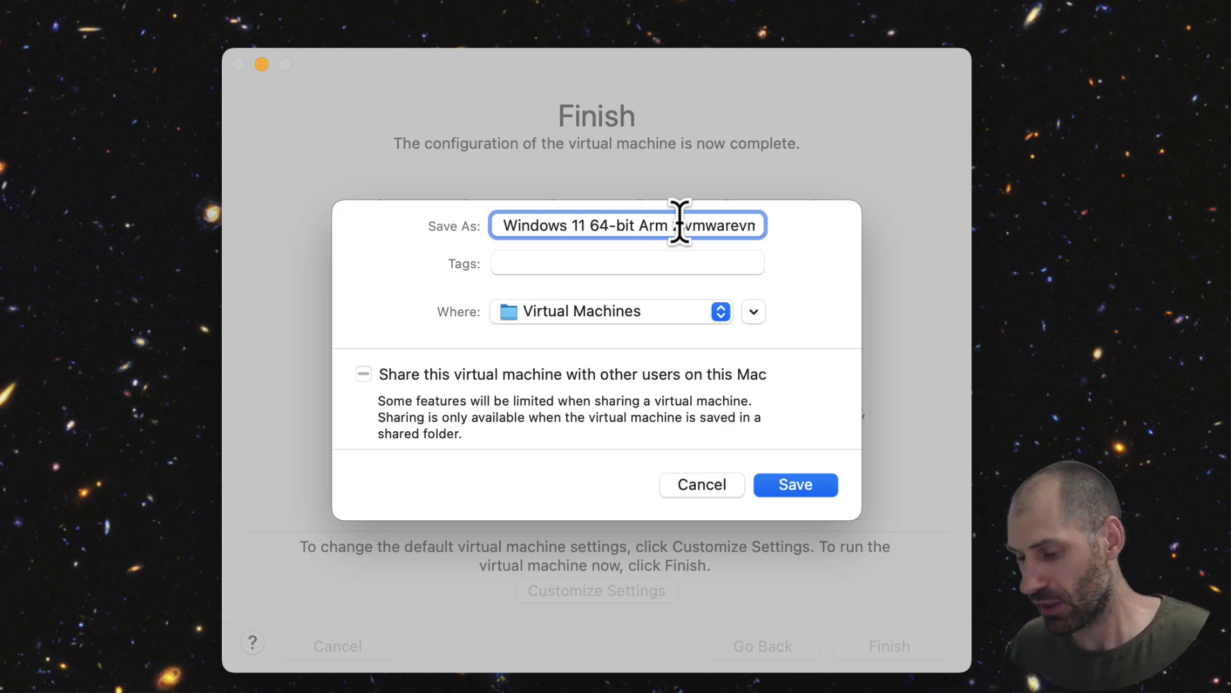
pyautogui.press('BackSpace')
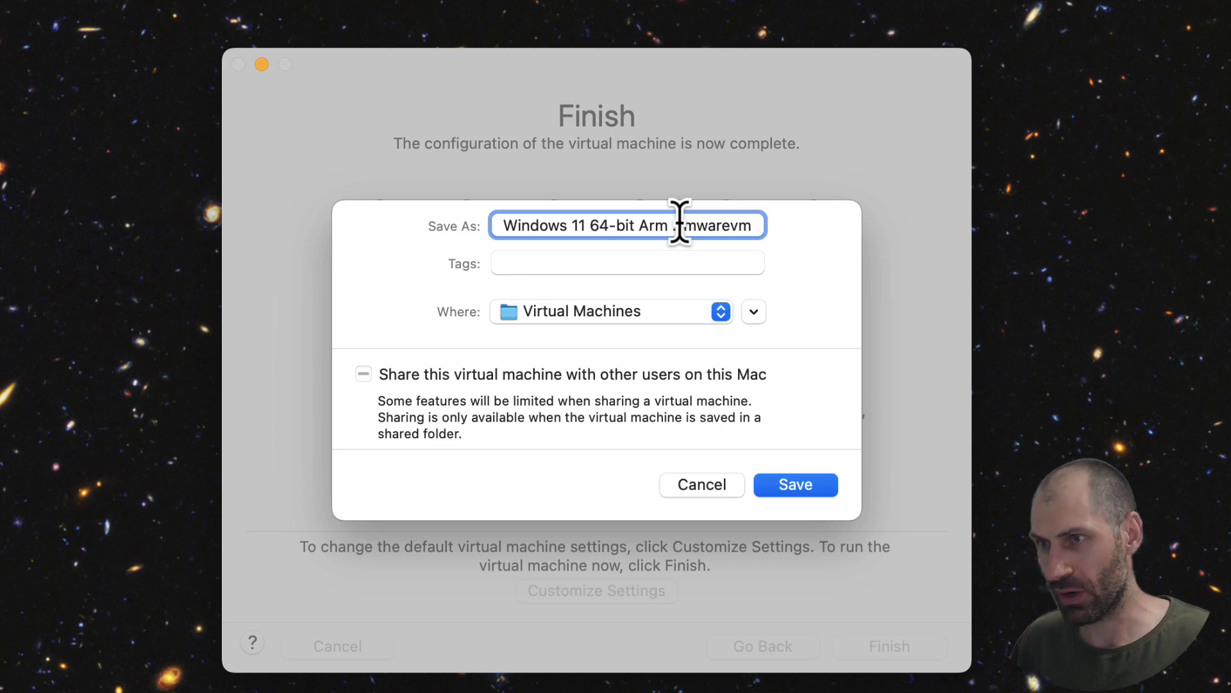
pyautogui.write('v')
pyautogui.write('demo.')
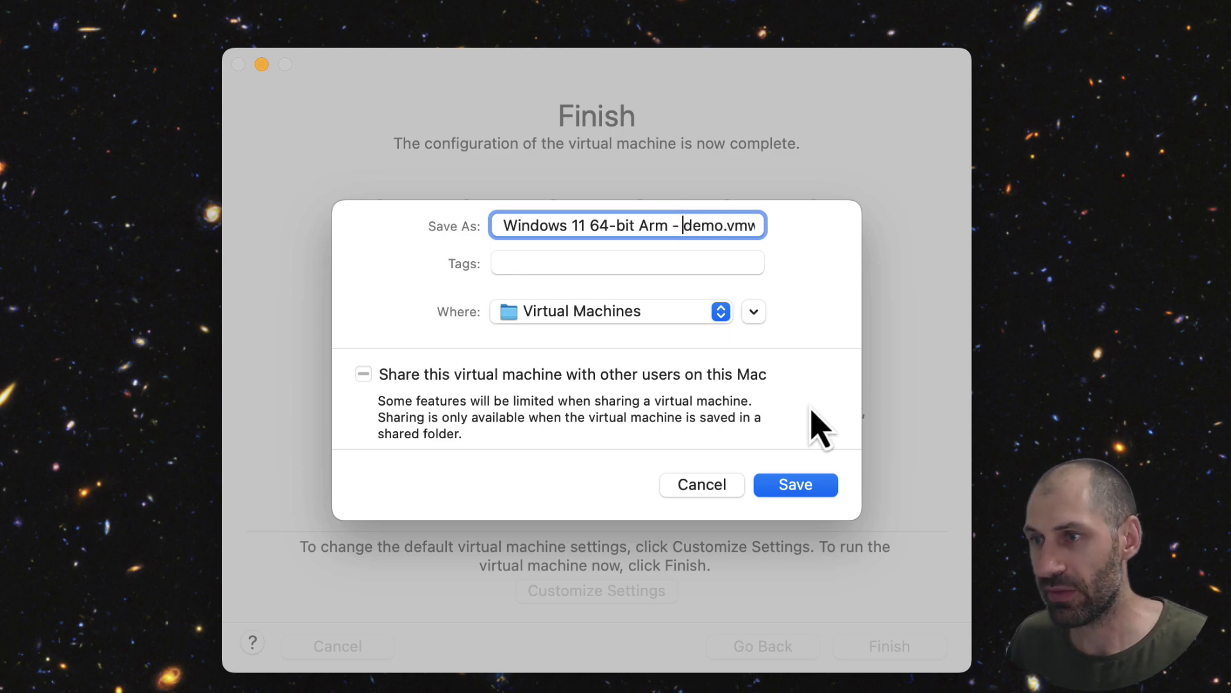
pyautogui.click(796, 485)
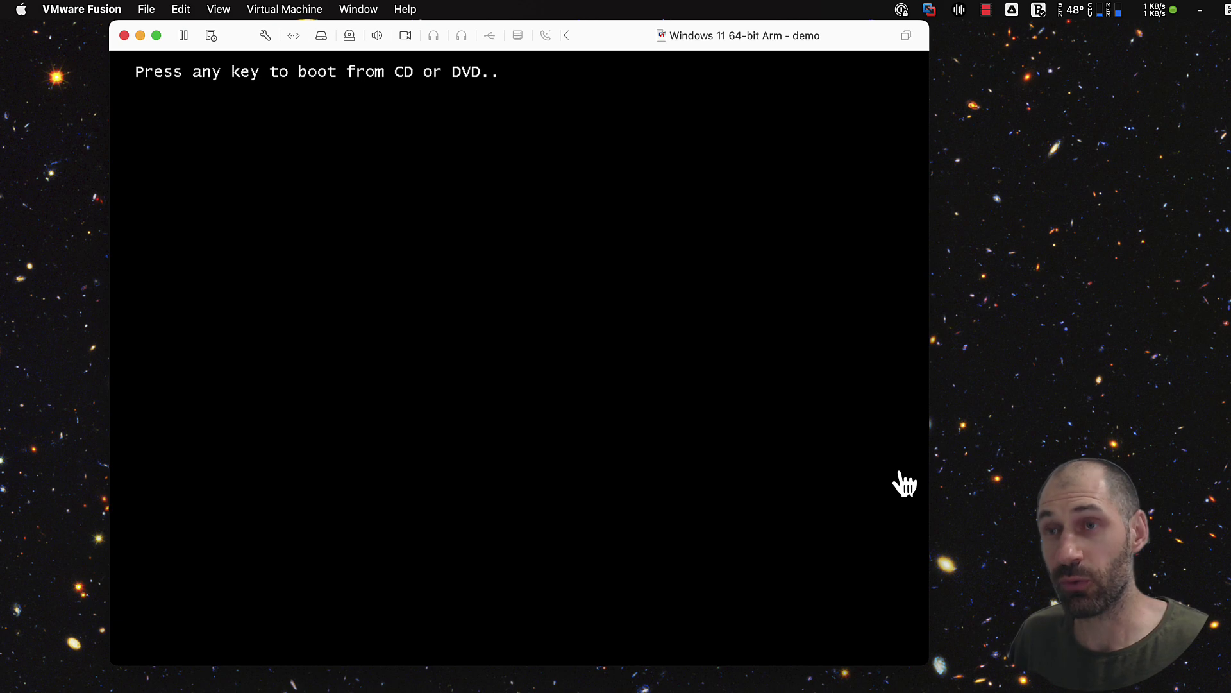
# Press a key inside the VM to boot from the Windows installer disc
pyautogui.click(797, 398)
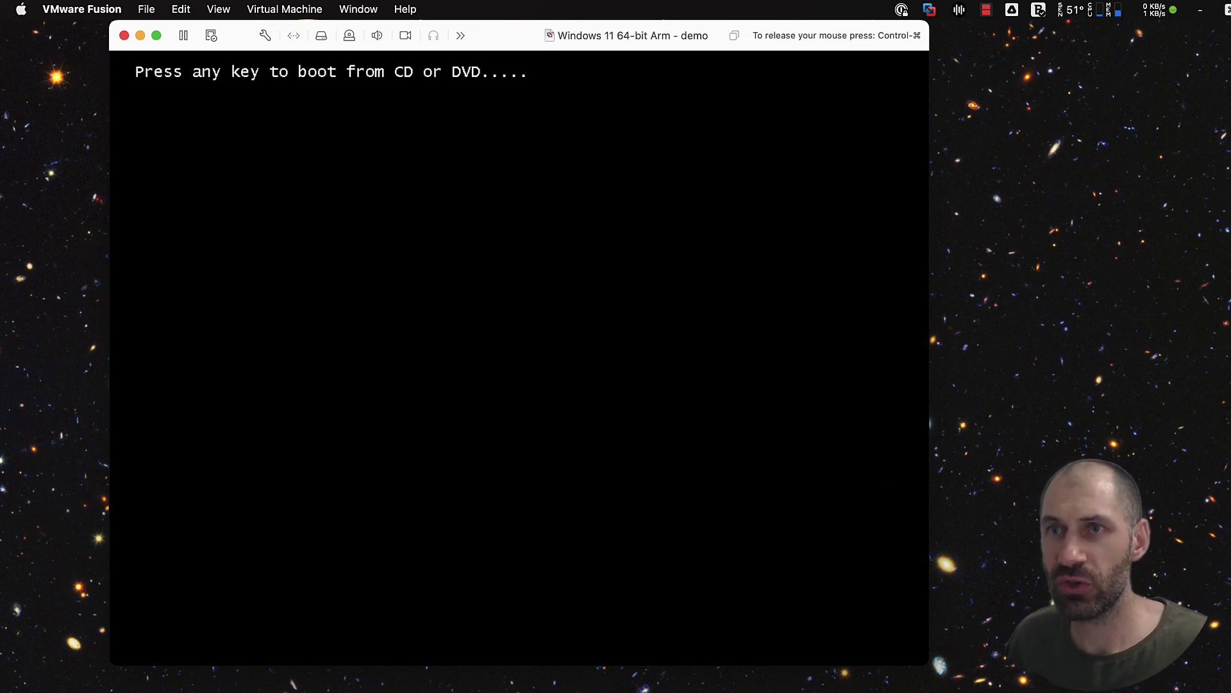
pyautogui.press('Return')
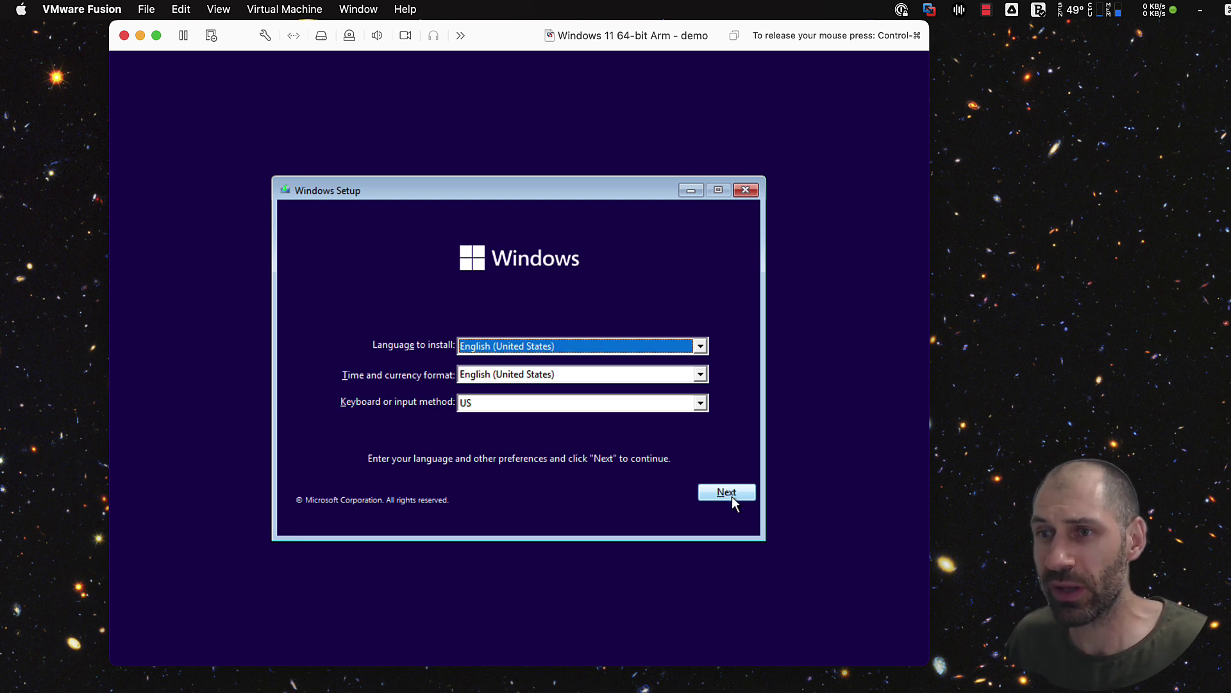
# Start installing with default language settings, no product key, and the Windows 11 Pro edition
pyautogui.click(731, 493)
pyautogui.click(519, 363)
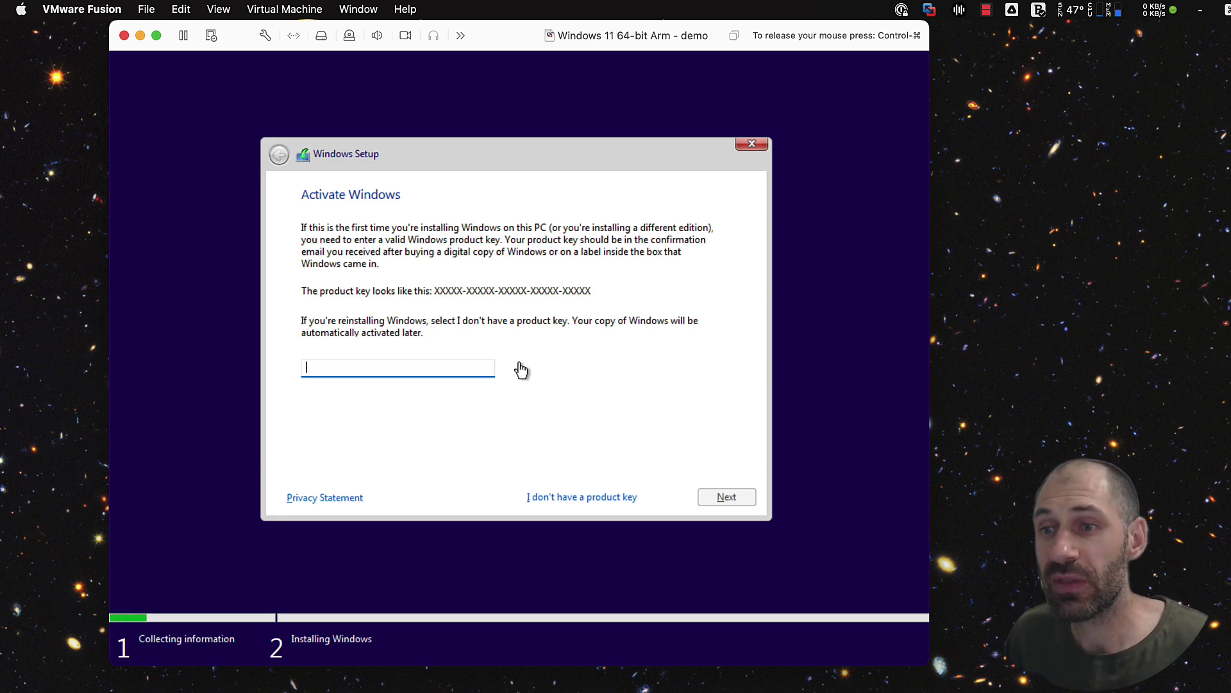
pyautogui.click(558, 500)
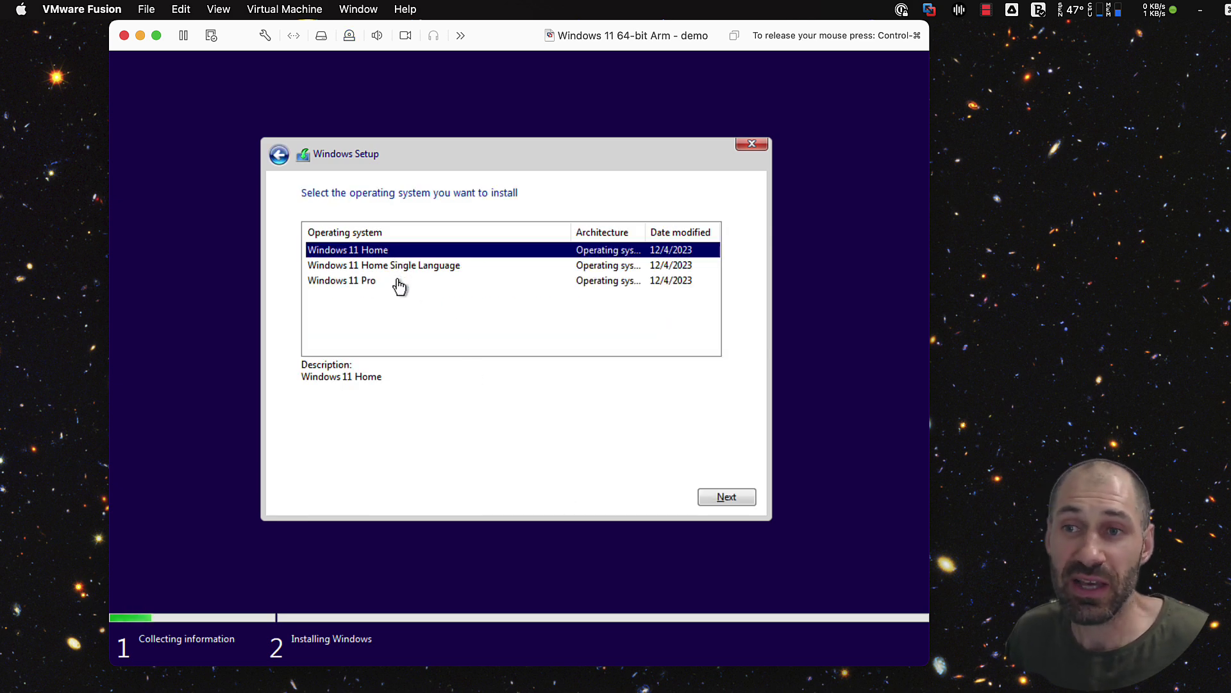
pyautogui.click(399, 282)
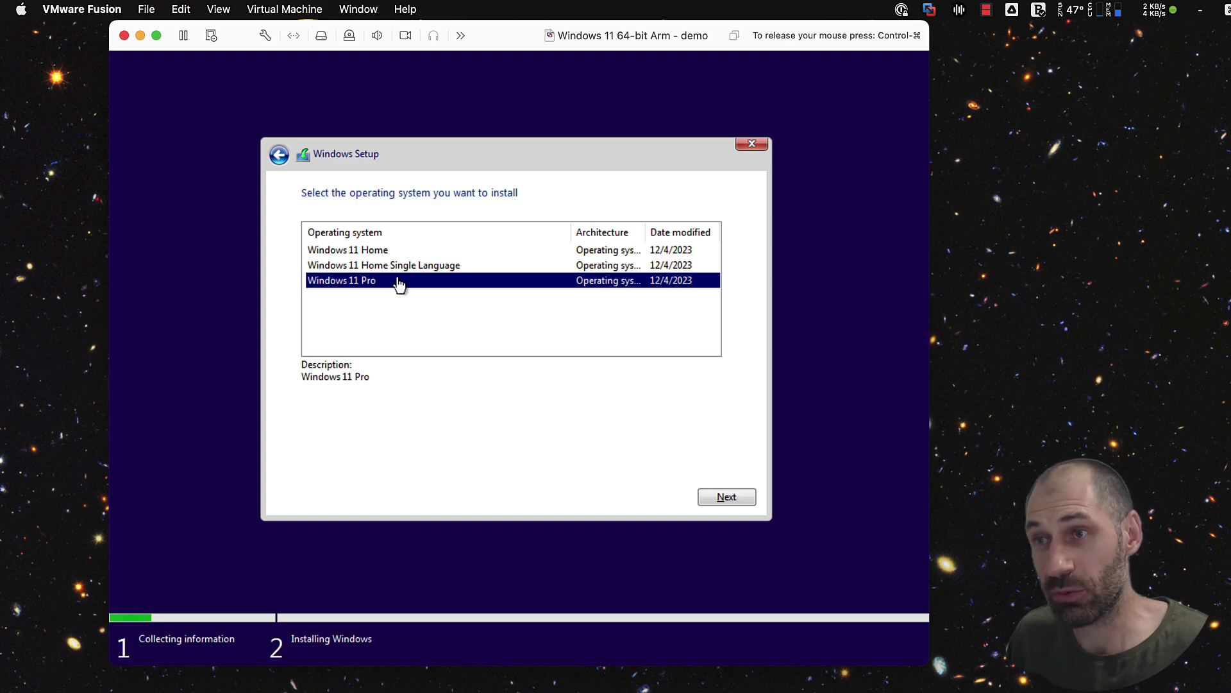
pyautogui.click(731, 496)
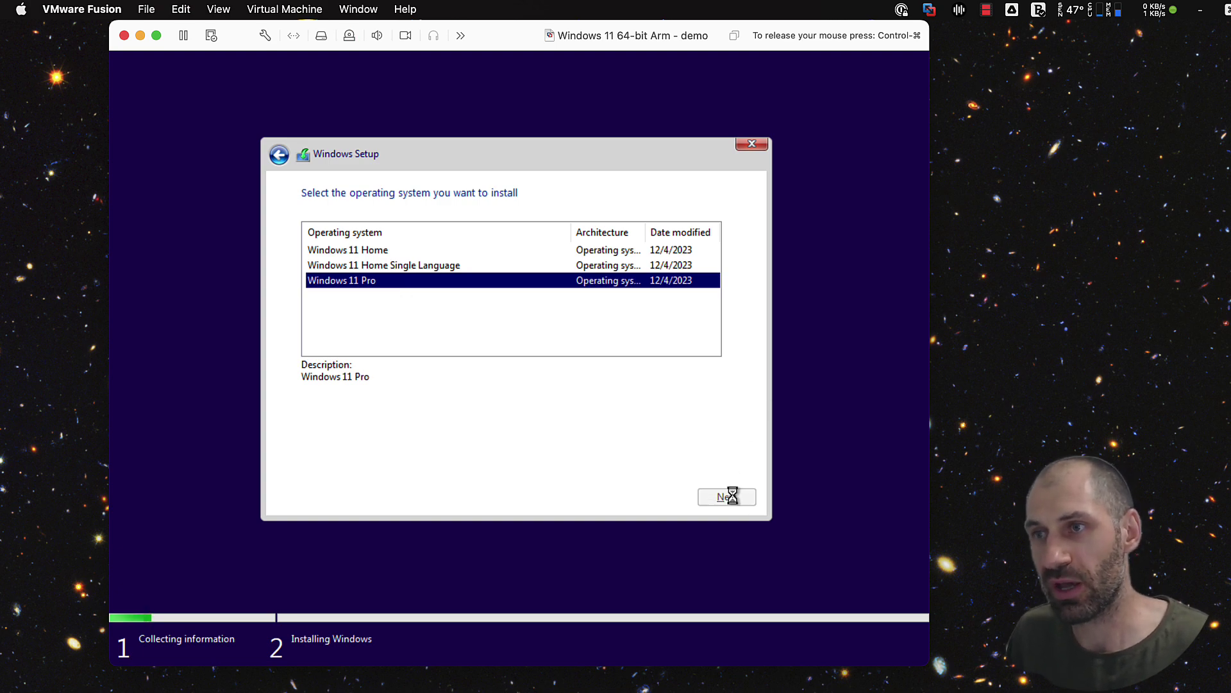
# Accept the Microsoft license terms and continue
pyautogui.scroll(-10, 691, 260)
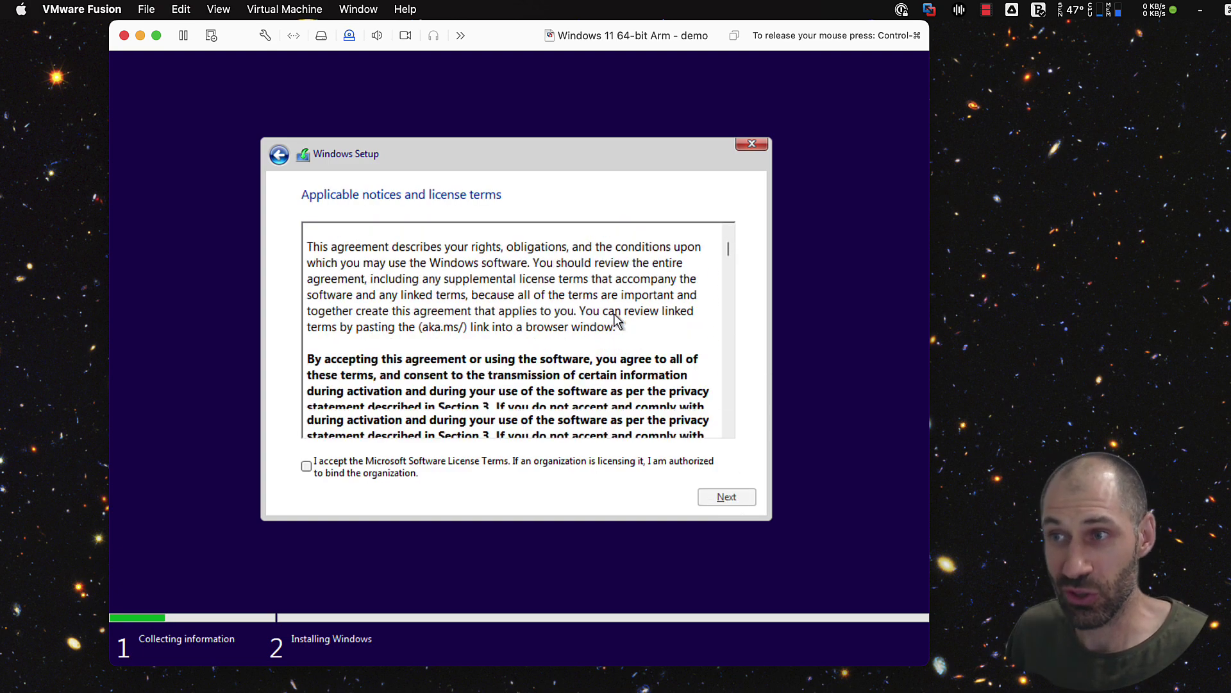
pyautogui.moveTo(728, 263); pyautogui.dragTo(733, 439)
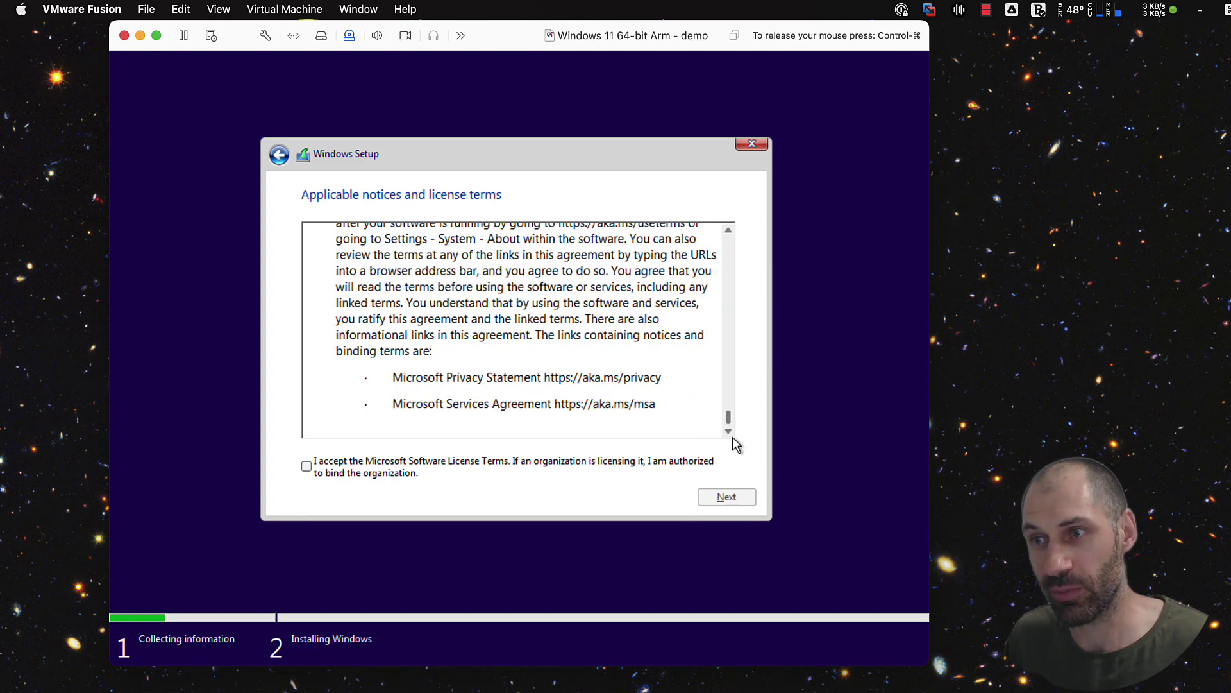
pyautogui.click(309, 472)
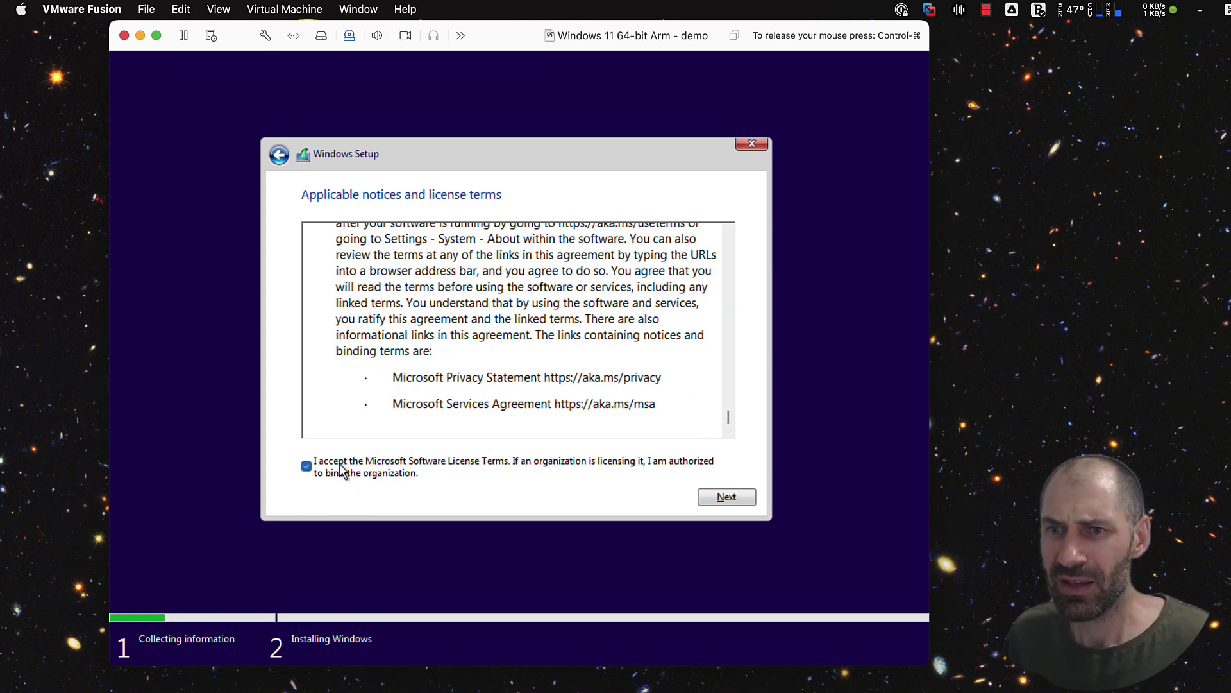
pyautogui.click(725, 507)
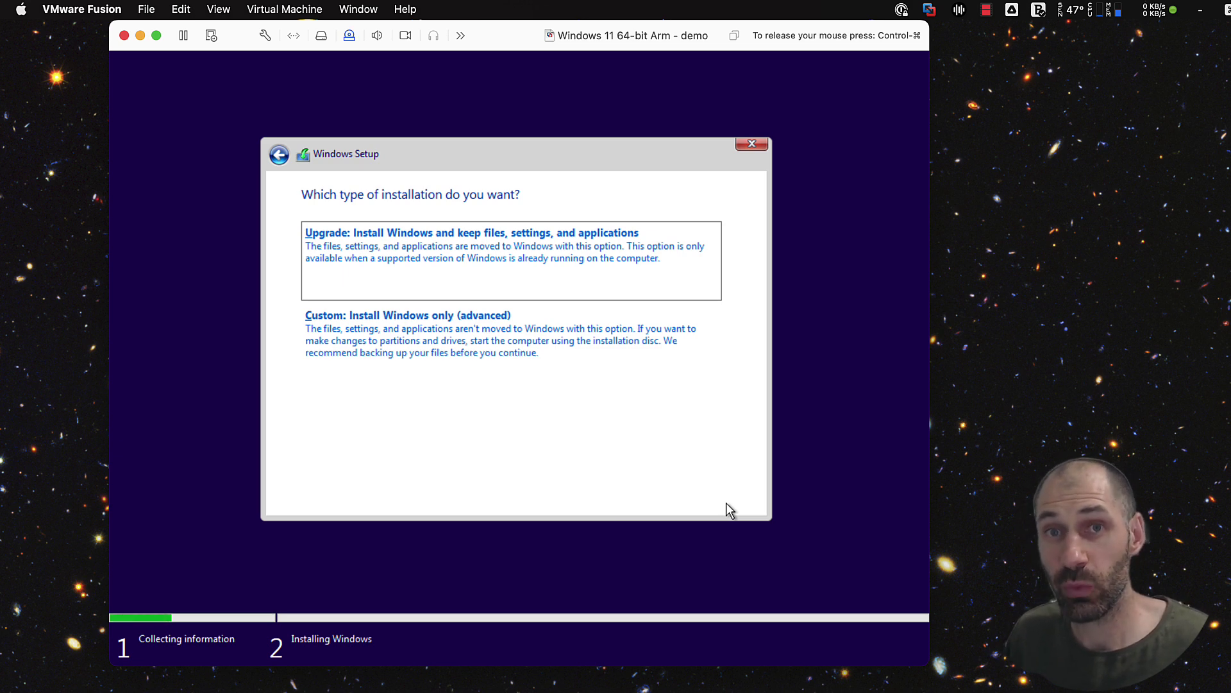
# Run a custom Windows-only install onto the 64.0 GB unallocated Drive 0
pyautogui.click(451, 329)
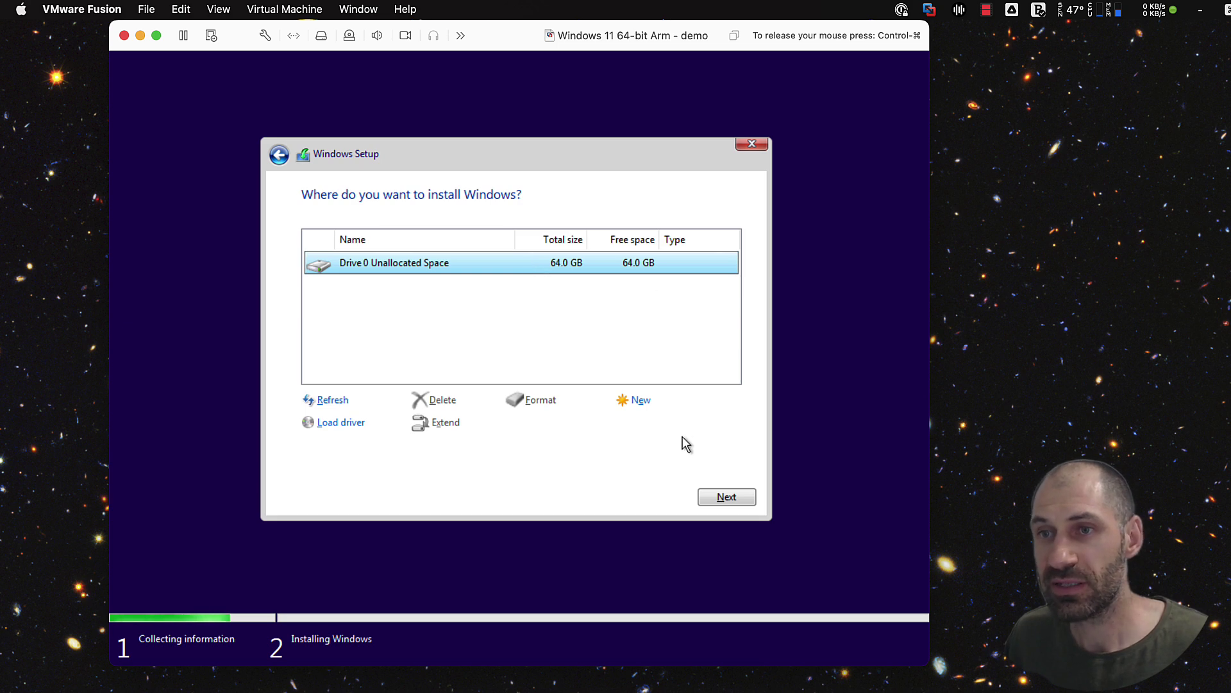
pyautogui.click(716, 500)
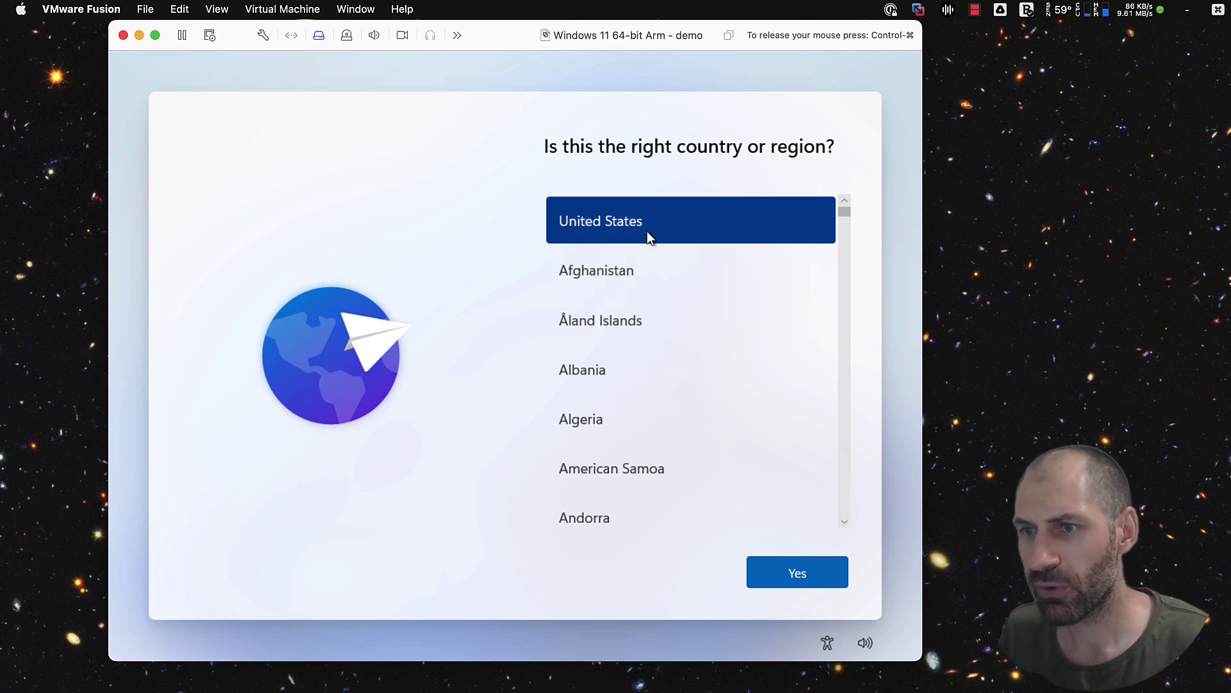
# Pick Australia as the region, keep the US keyboard, and skip a second layout
pyautogui.scroll(-5, 648, 276)
pyautogui.scroll(-1, 651, 330)
pyautogui.click(645, 363)
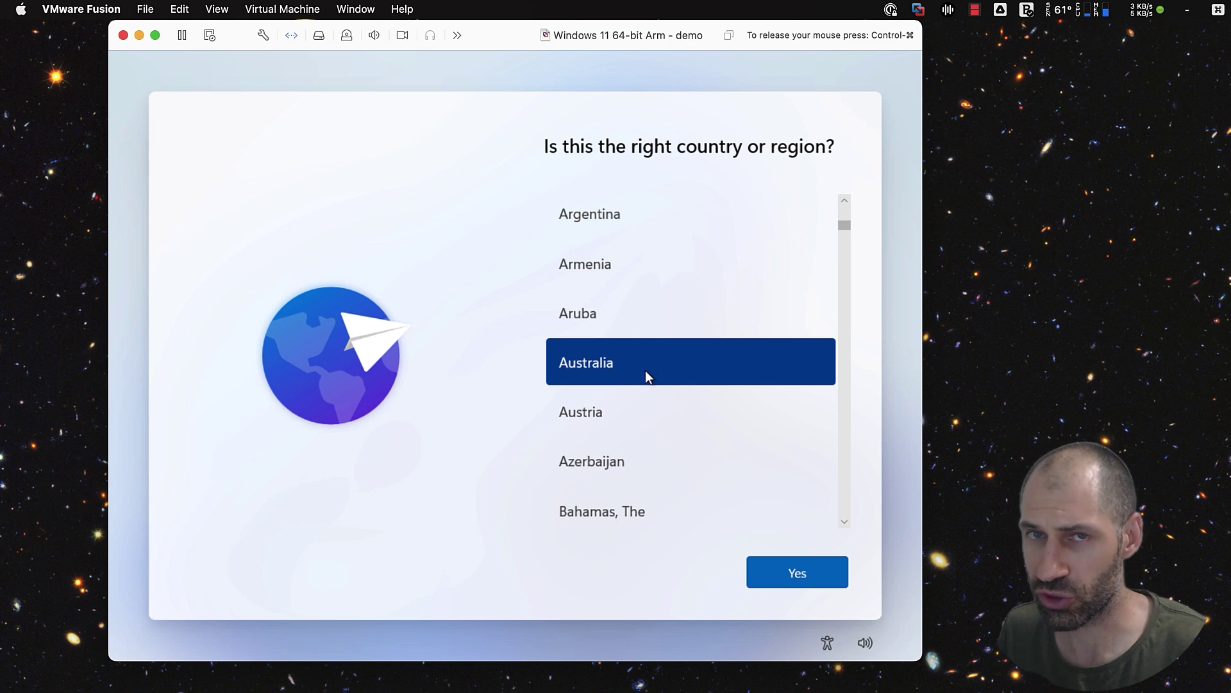
pyautogui.click(795, 571)
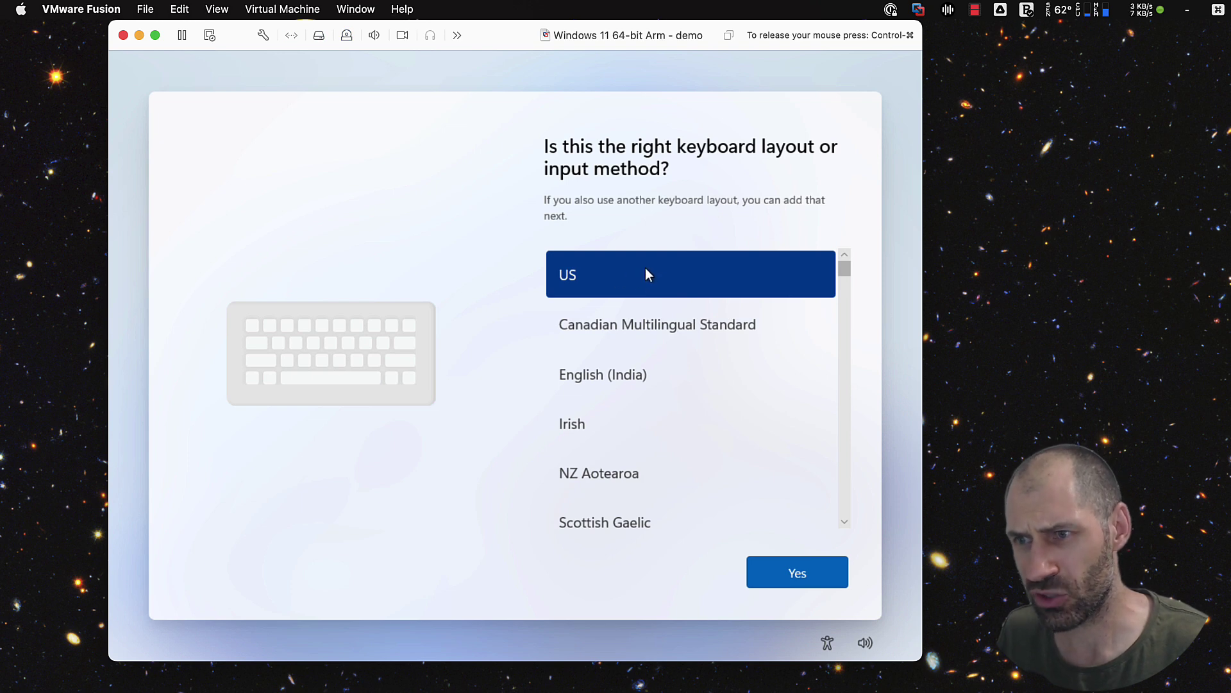
pyautogui.click(811, 567)
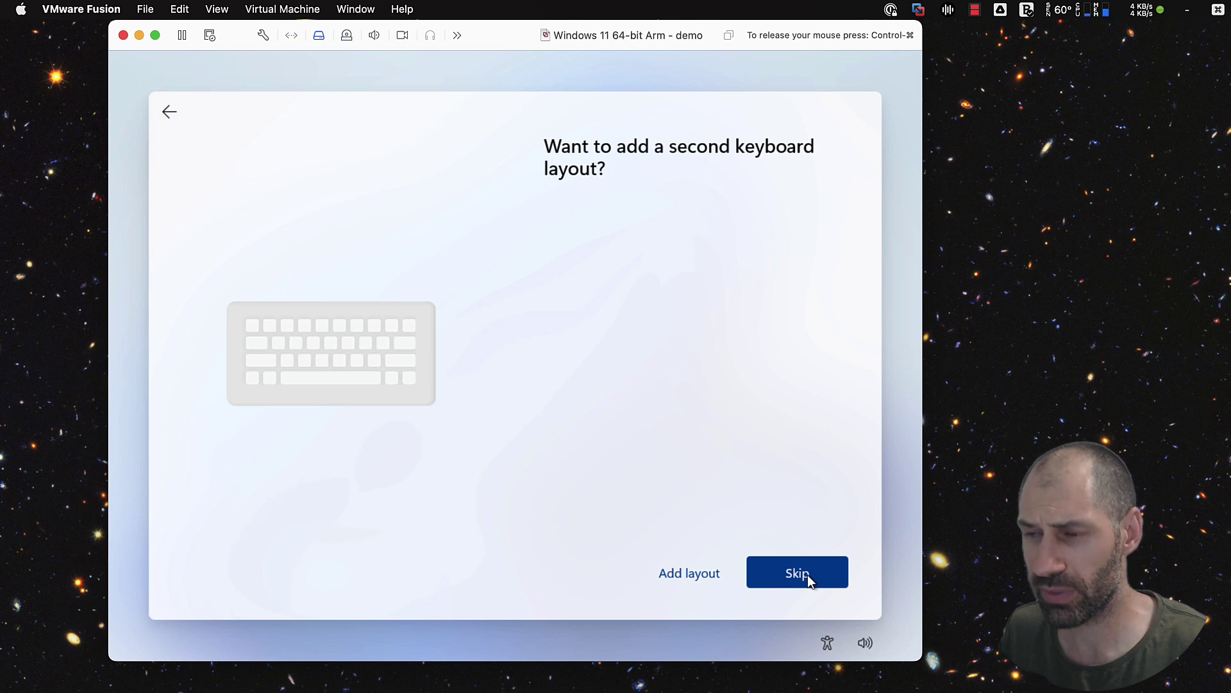
pyautogui.click(807, 576)
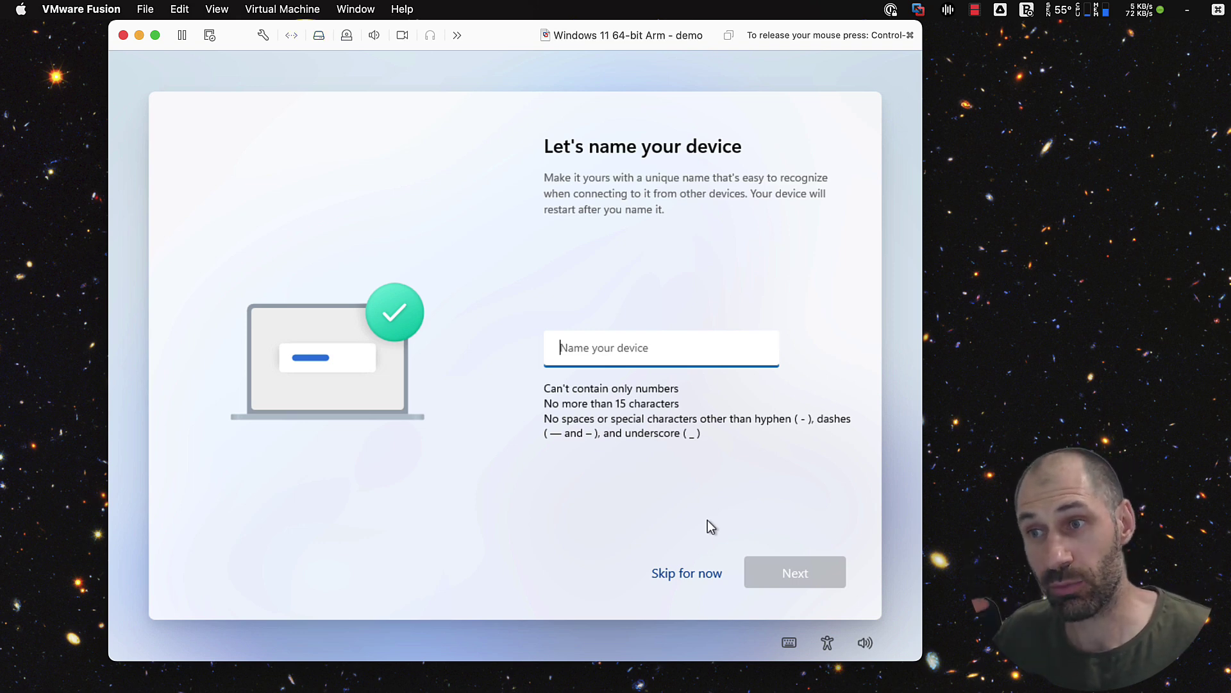
# Name the device 'Win11Demo' and choose to set it up for personal use
pyautogui.click(802, 356)
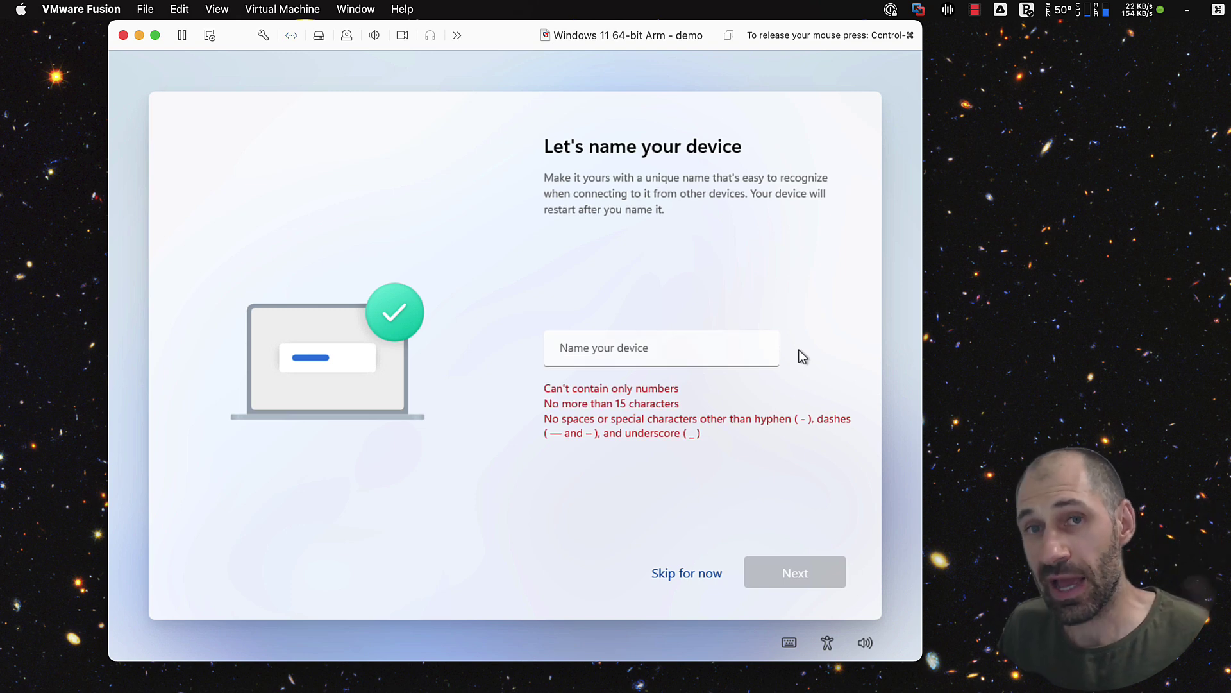
pyautogui.click(745, 345)
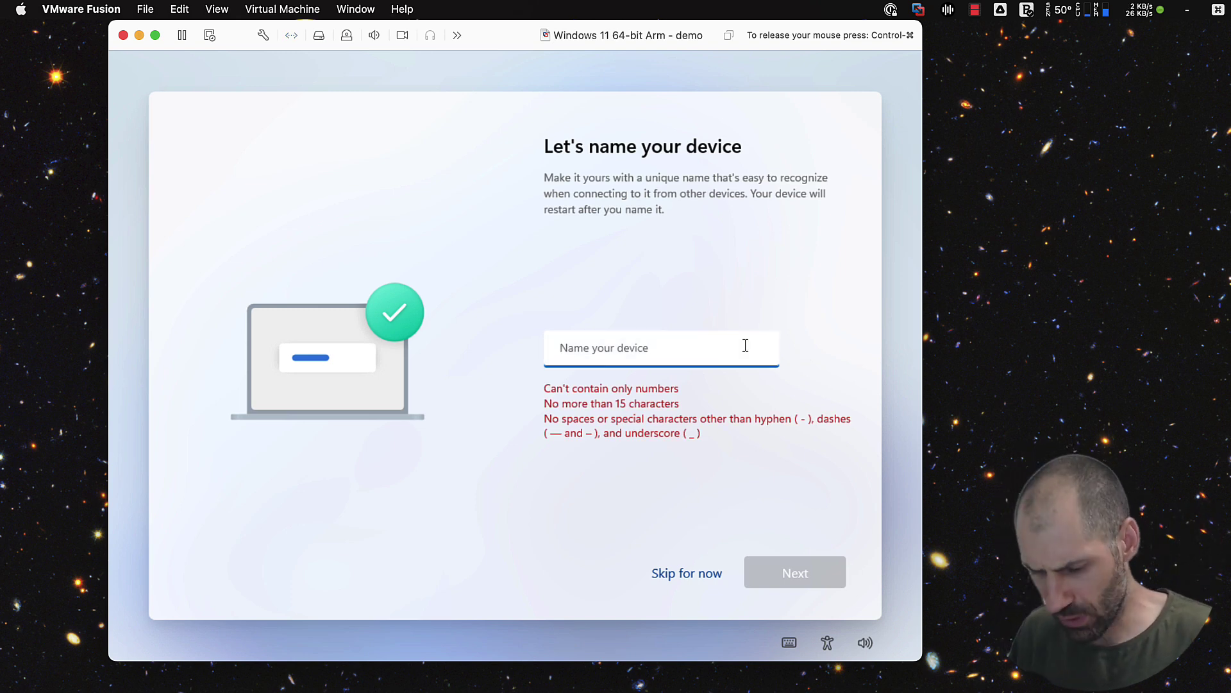
pyautogui.write('Win11Demo')
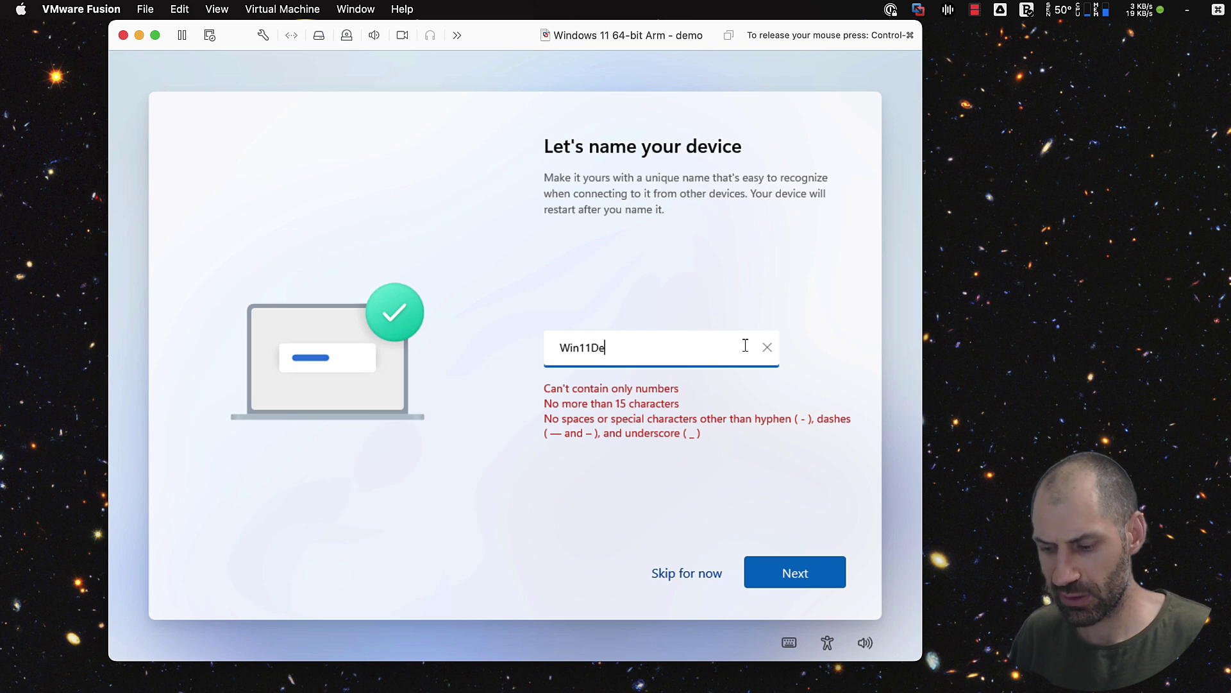
pyautogui.click(790, 560)
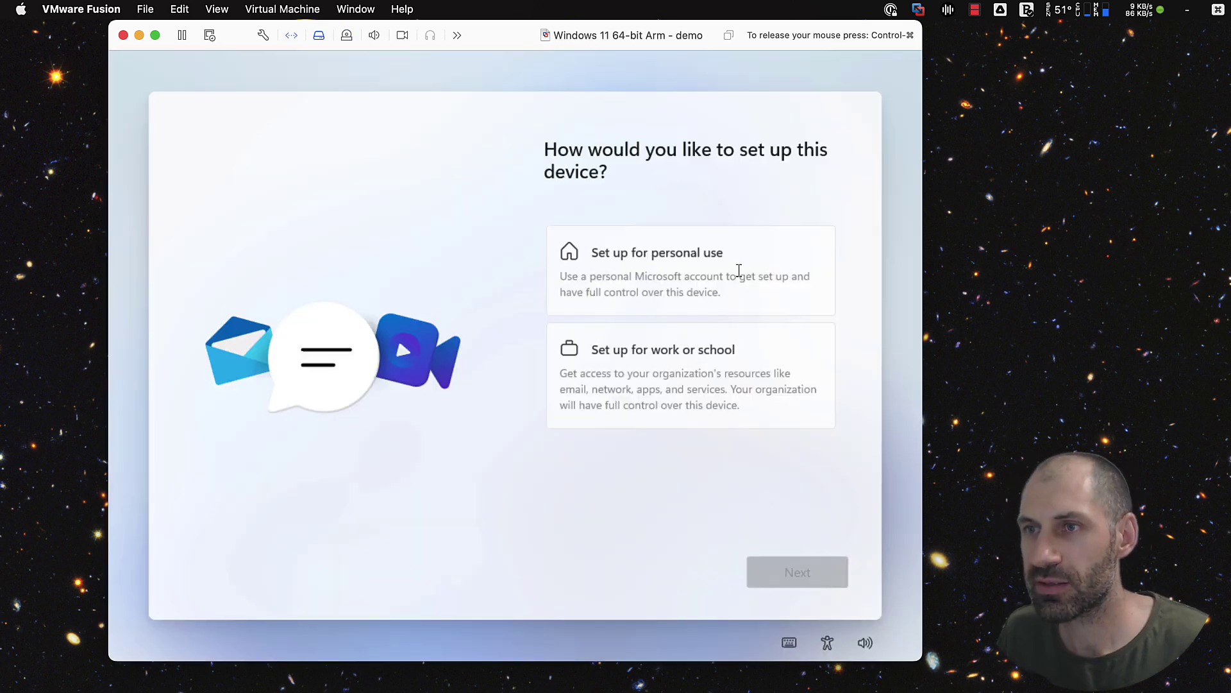
pyautogui.click(737, 269)
pyautogui.click(810, 578)
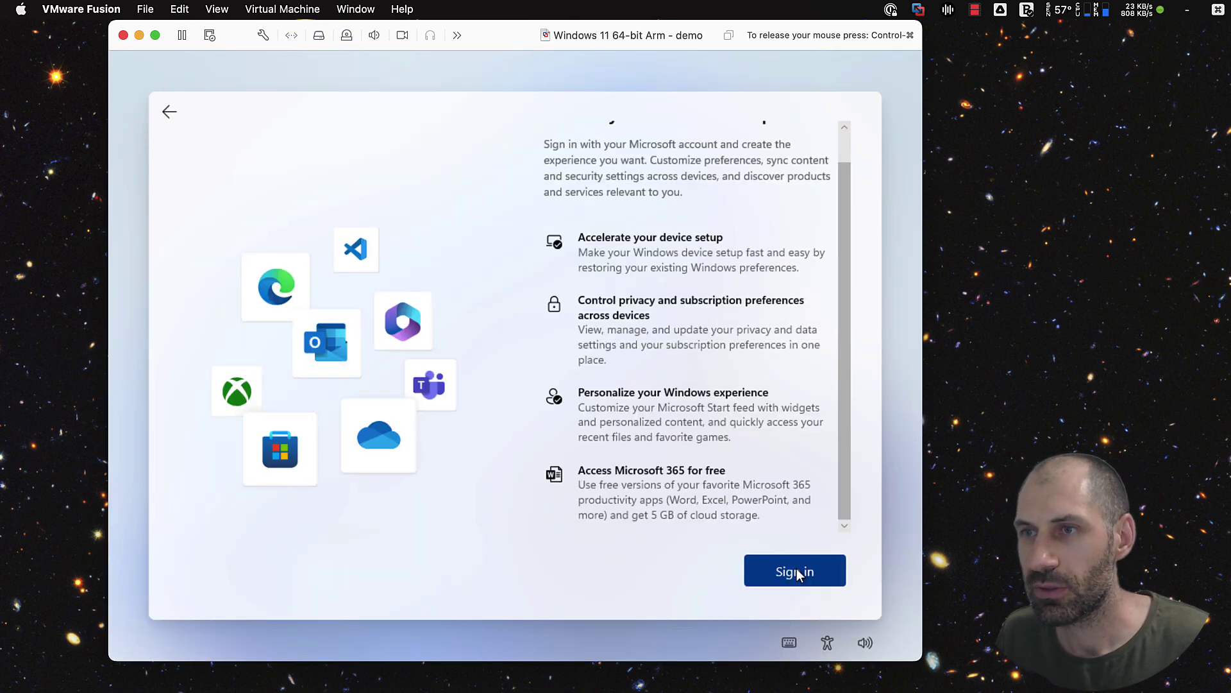
pyautogui.click(797, 568)
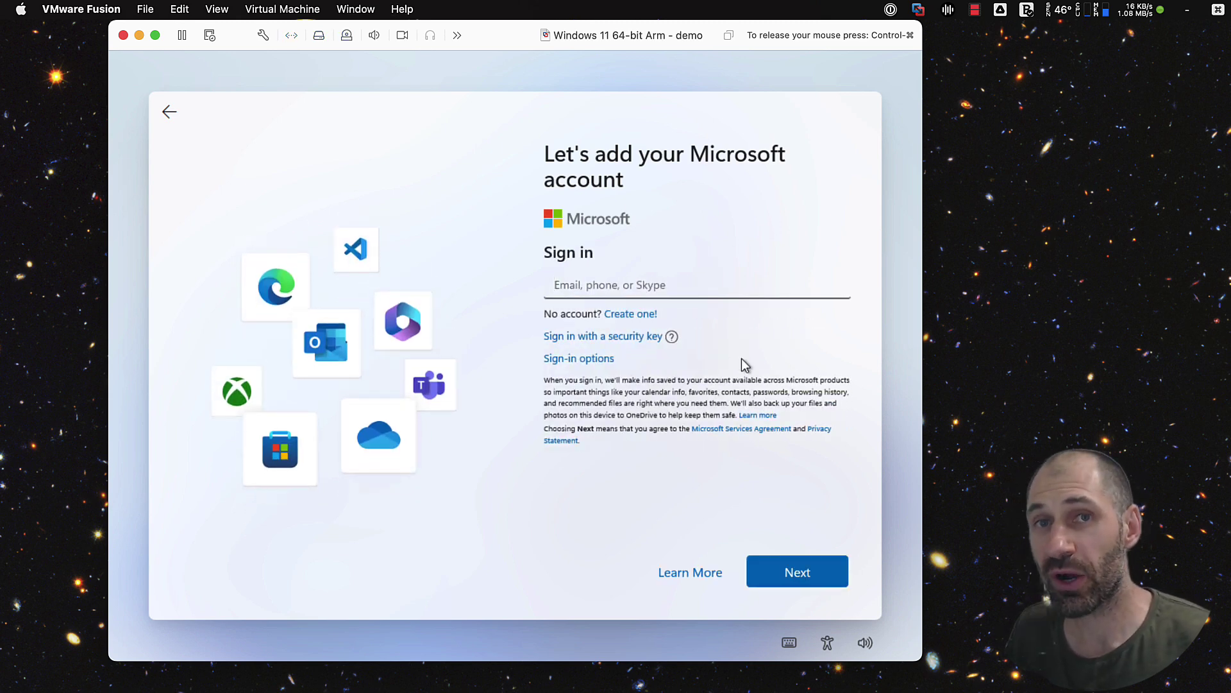
# Sign in with the Microsoft account e-mail and password pasted from the clipboard
pyautogui.click(666, 277)
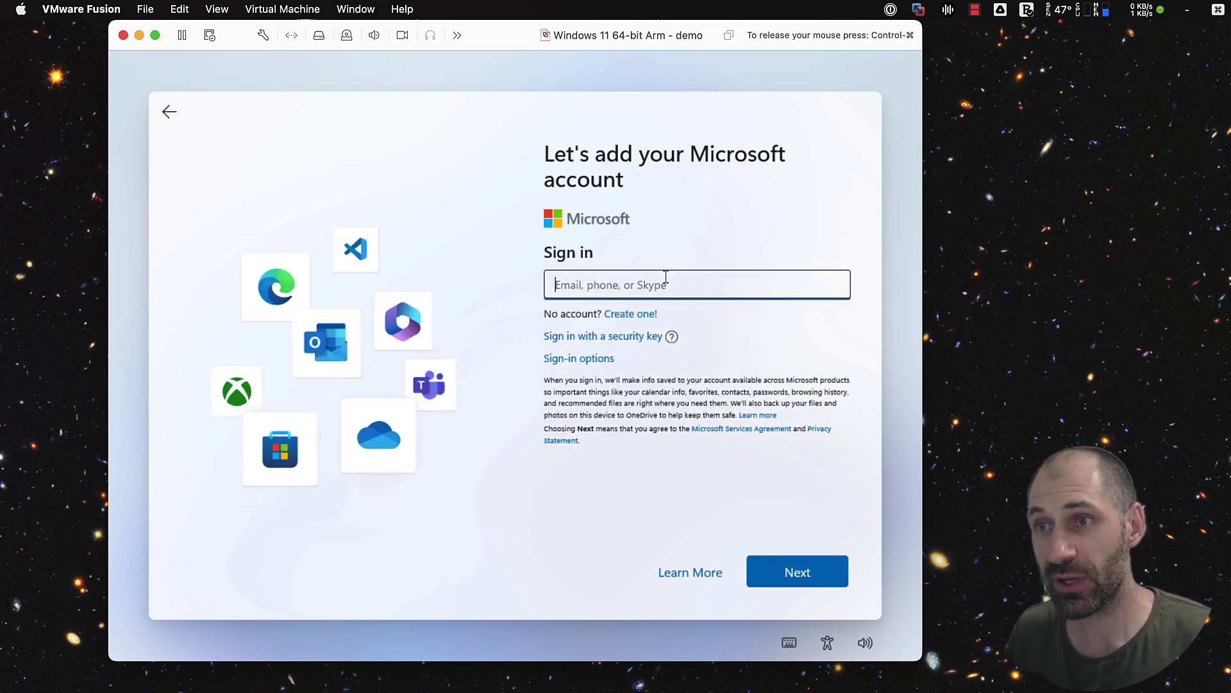
pyautogui.press('super+v')
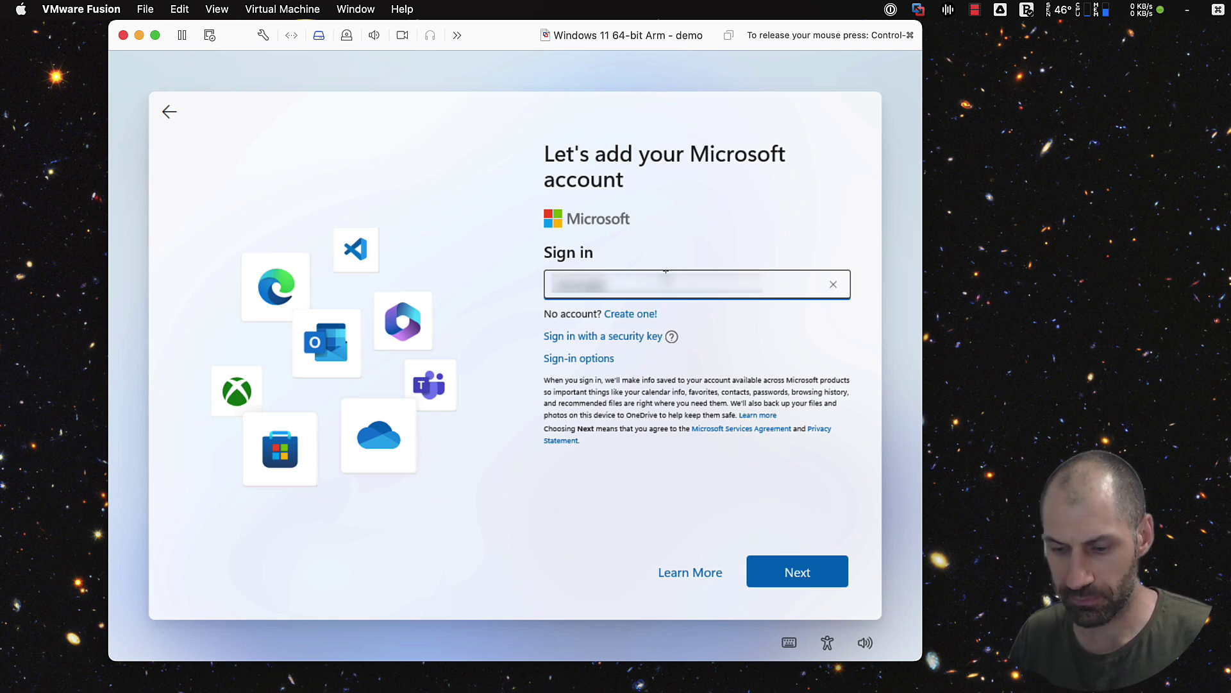
pyautogui.click(801, 573)
pyautogui.press('super+v')
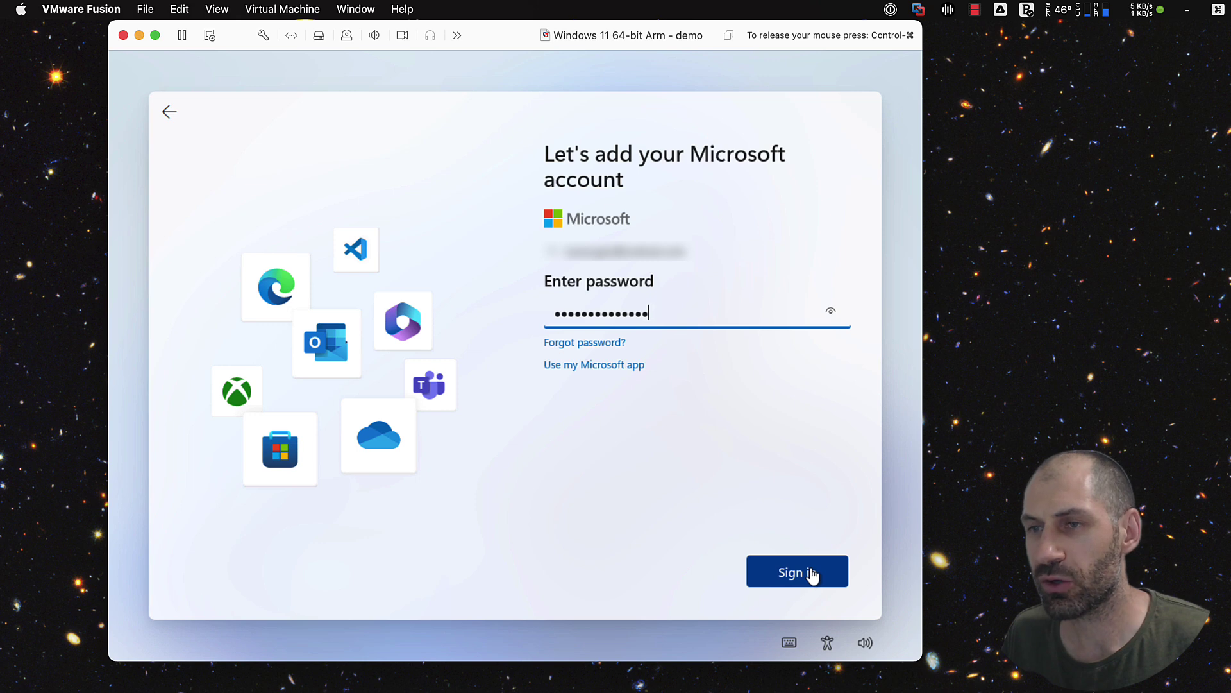
pyautogui.click(812, 574)
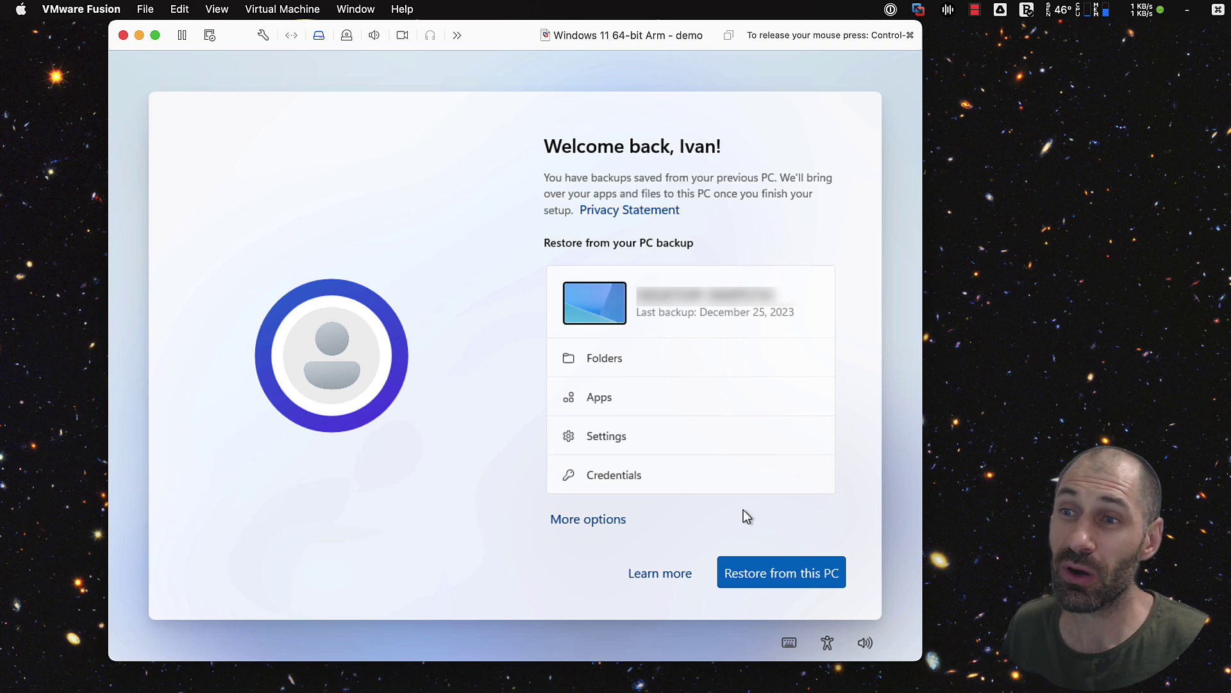
# Skip restoring, set Windows up as a new PC, and begin Windows Hello PIN creation
pyautogui.scroll(-1, 745, 506)
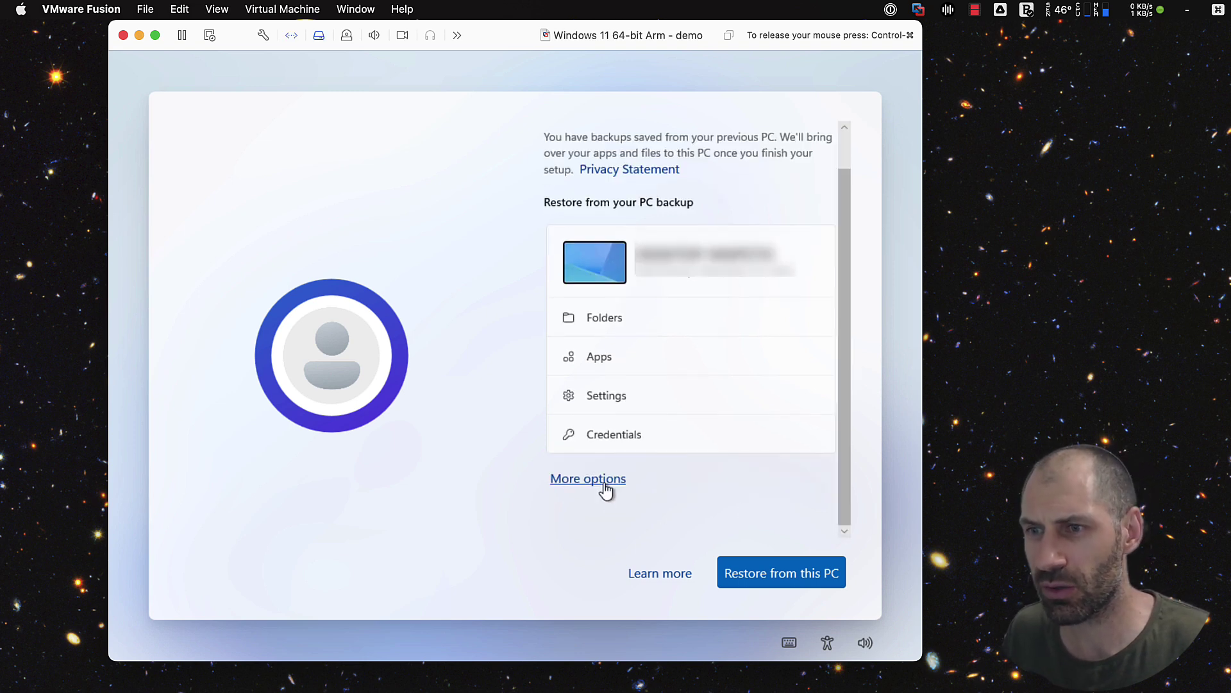
pyautogui.click(604, 482)
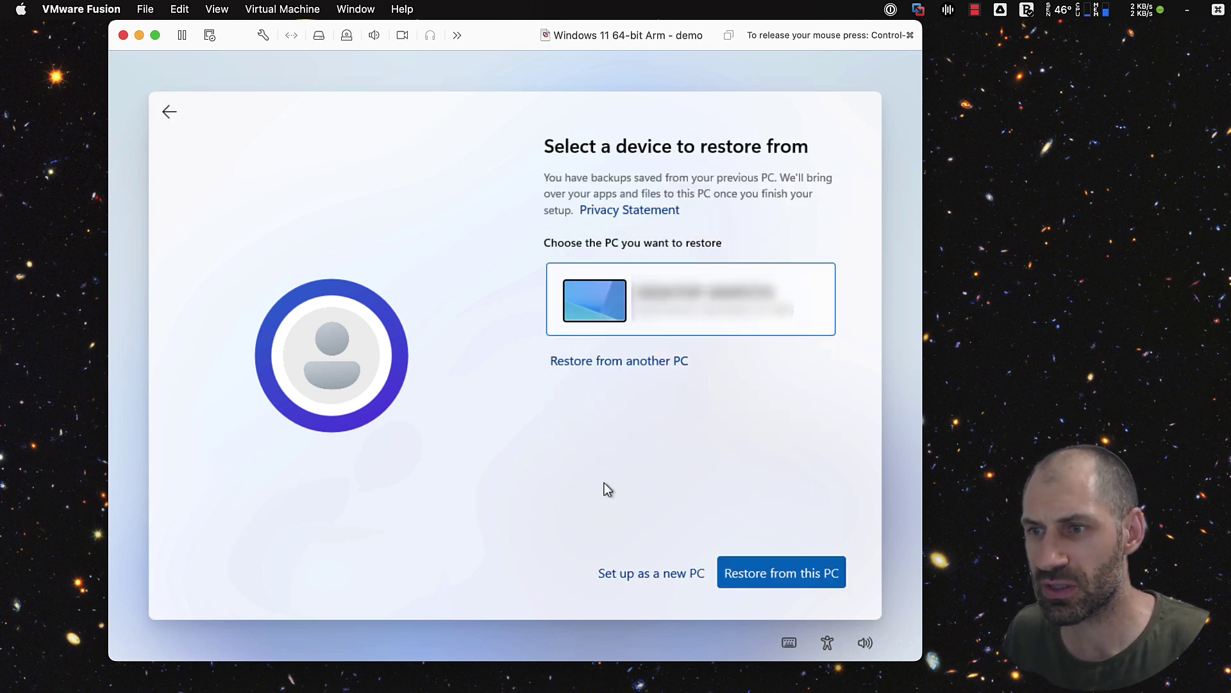
pyautogui.click(640, 576)
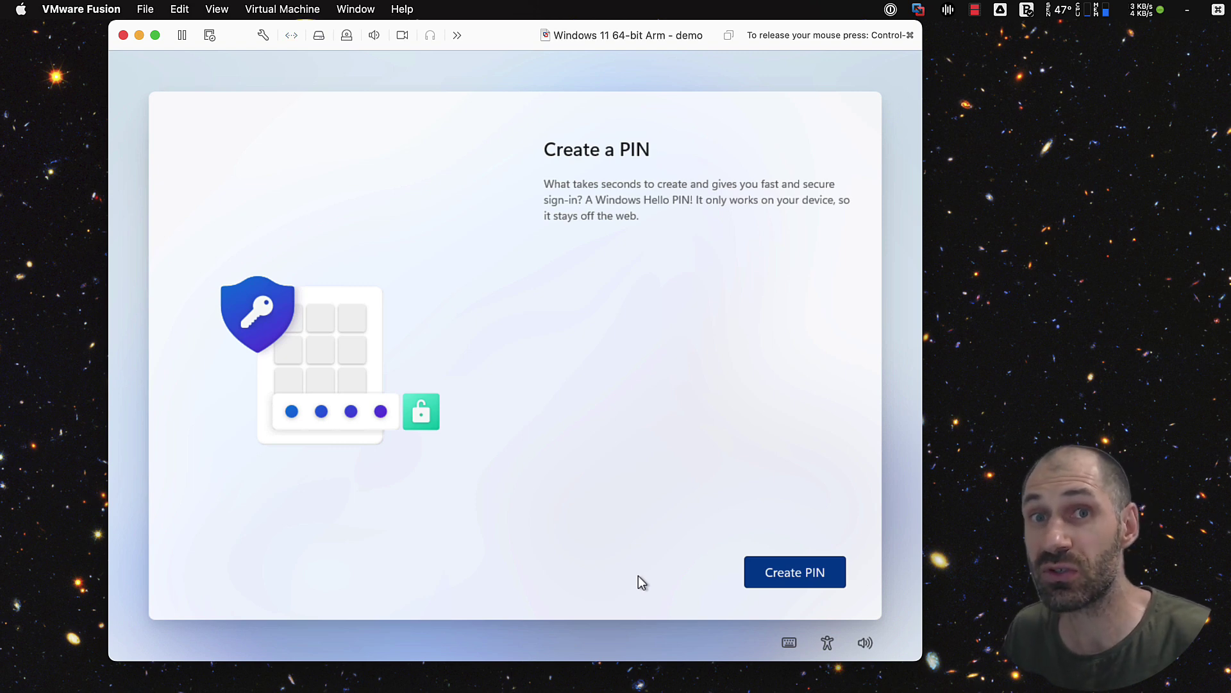
pyautogui.click(794, 572)
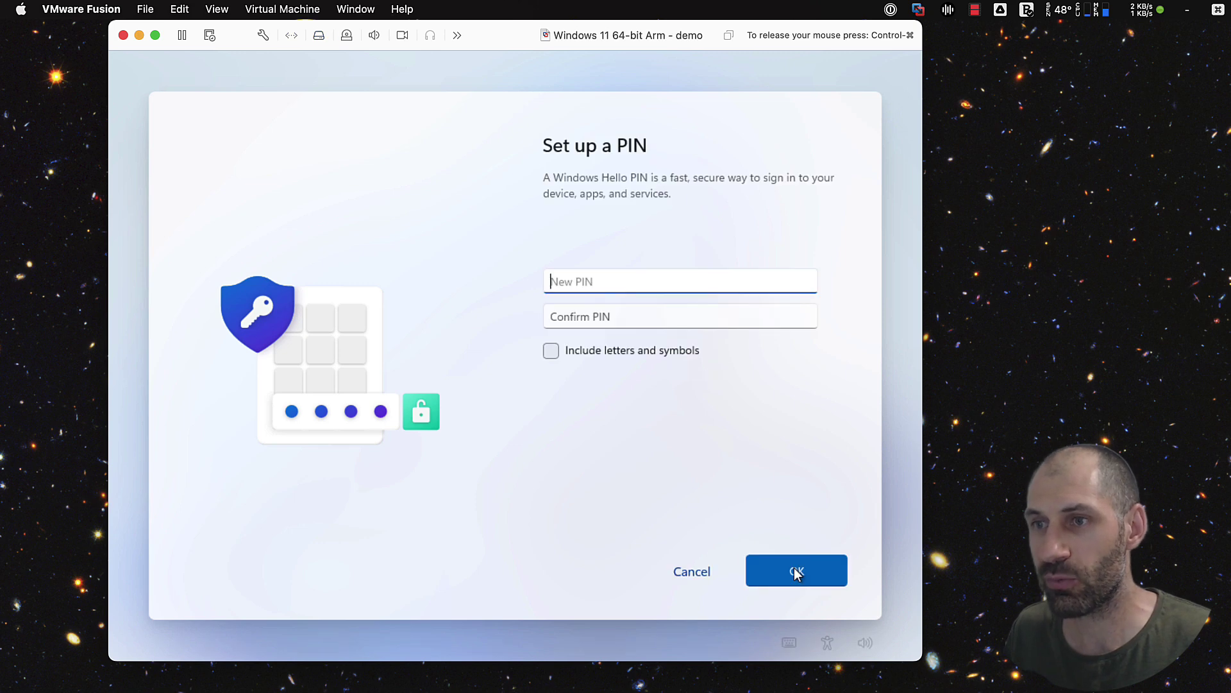
pyautogui.click(795, 572)
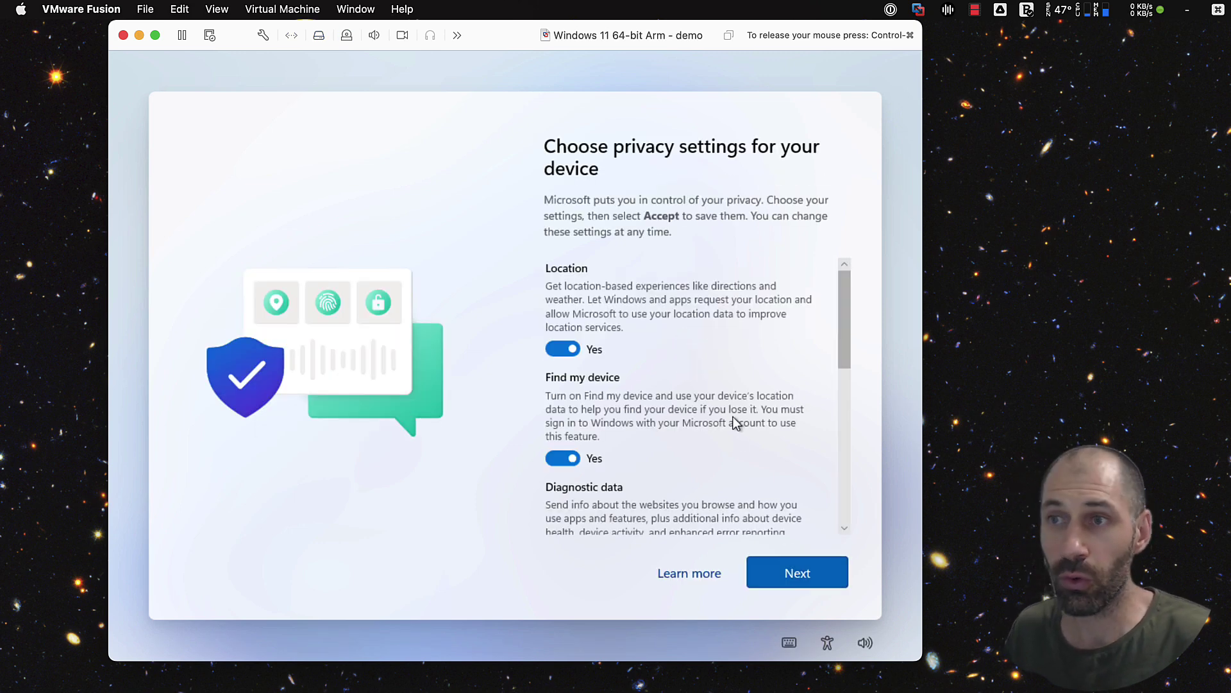
# Accept the privacy settings and skip the device-usage customization page
pyautogui.scroll(-10, 735, 422)
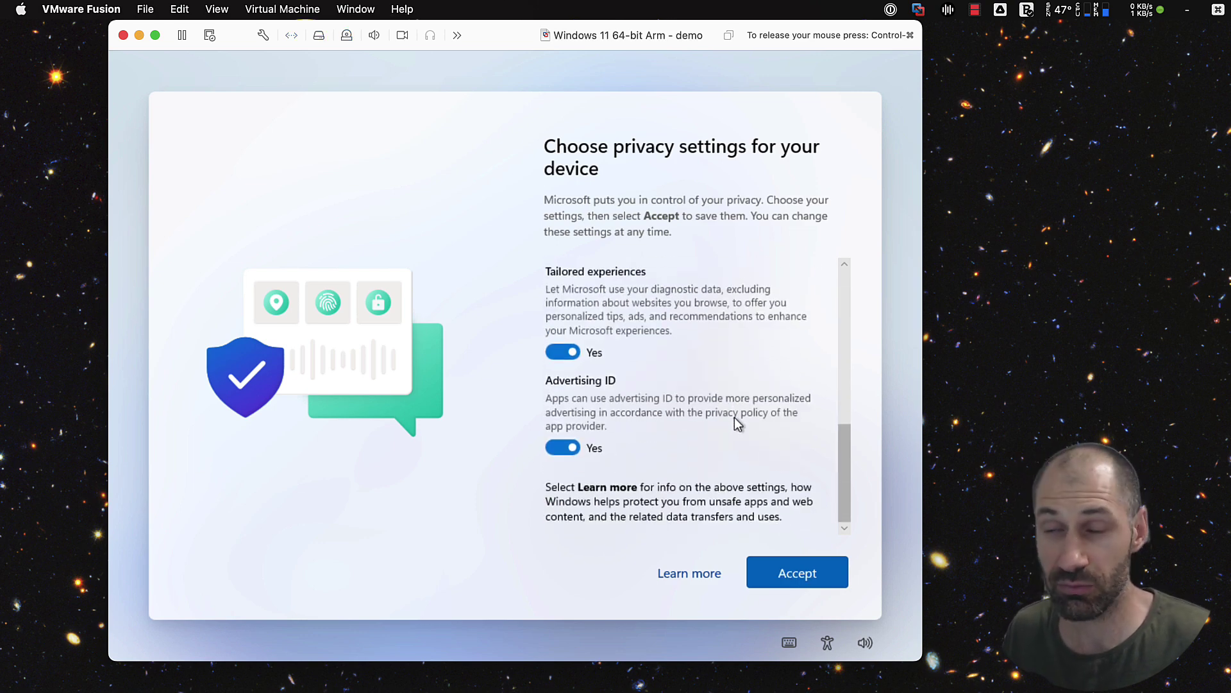
pyautogui.click(799, 577)
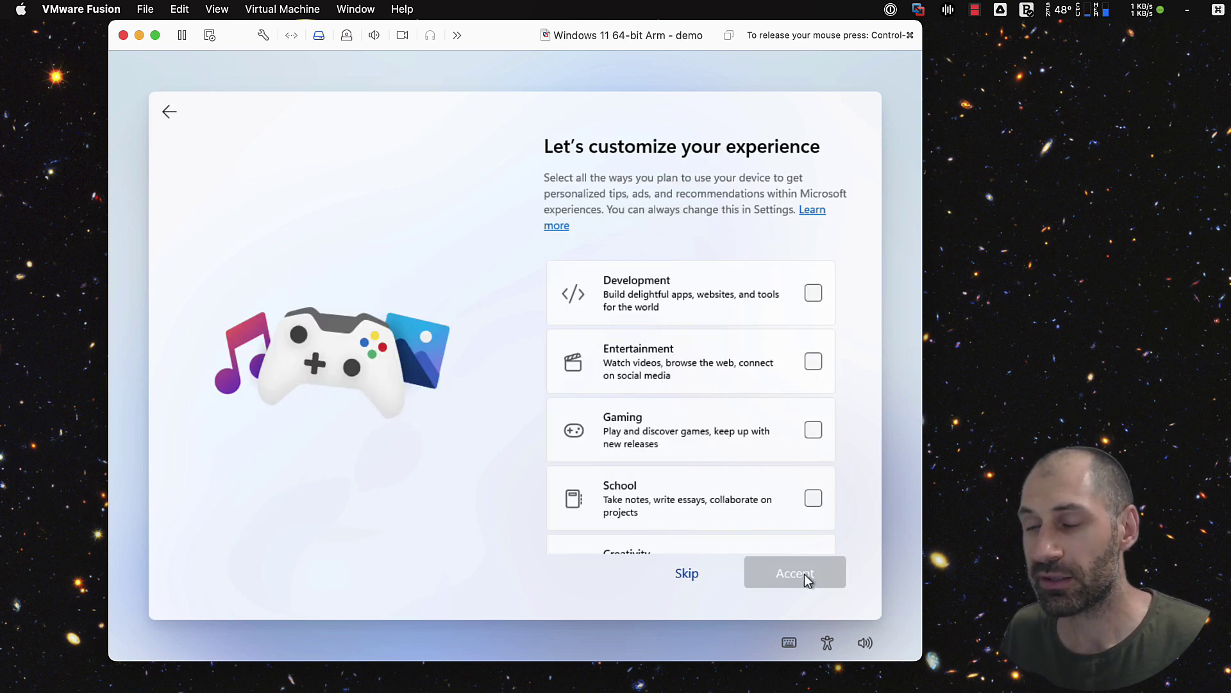
pyautogui.click(695, 572)
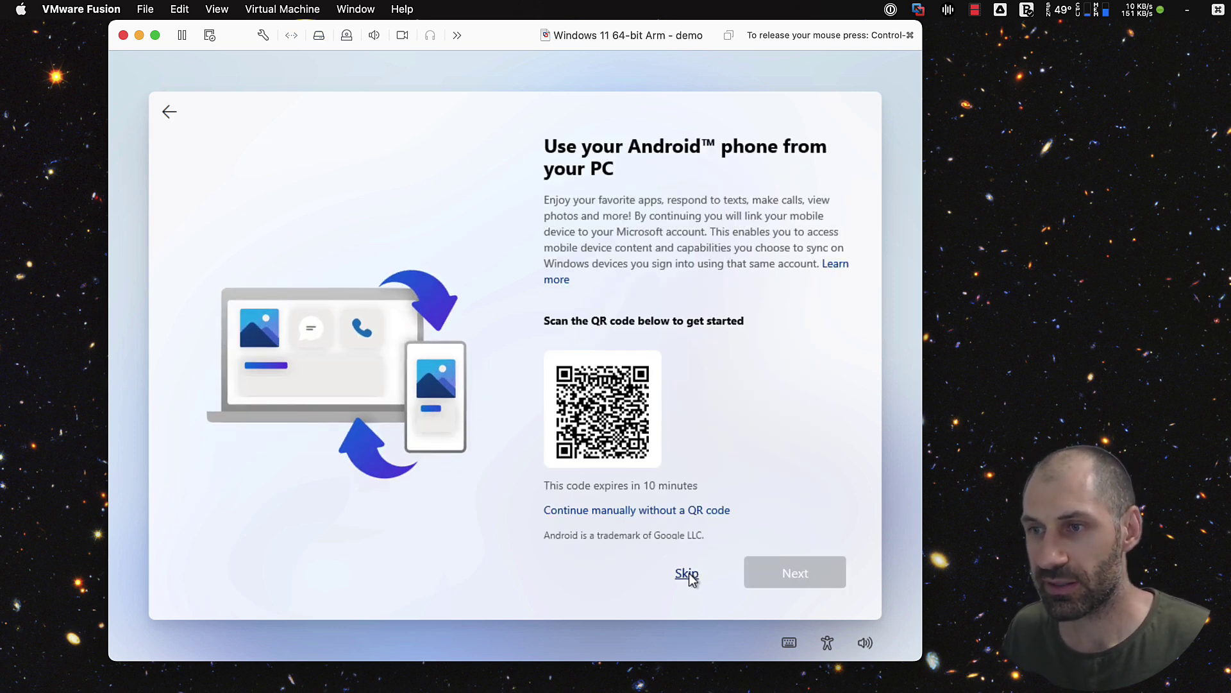
# Decline Android phone linking, browsing-data import, the Microsoft 365 trial and extra cloud storage
pyautogui.click(687, 573)
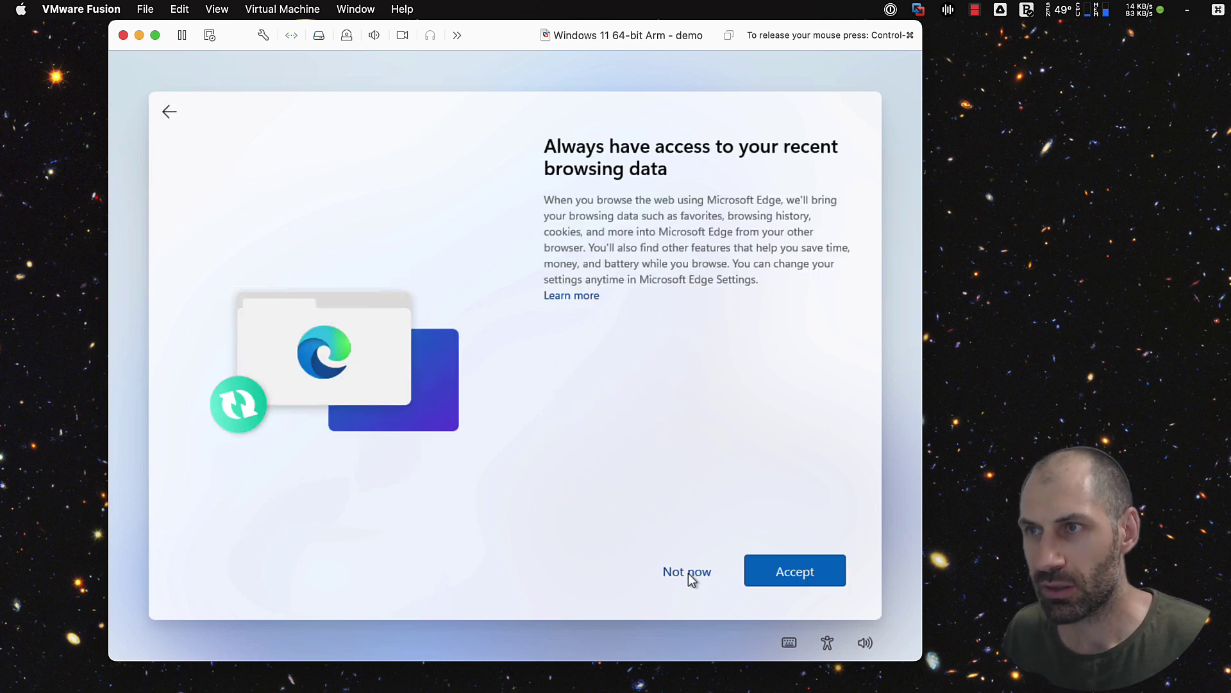
pyautogui.click(688, 572)
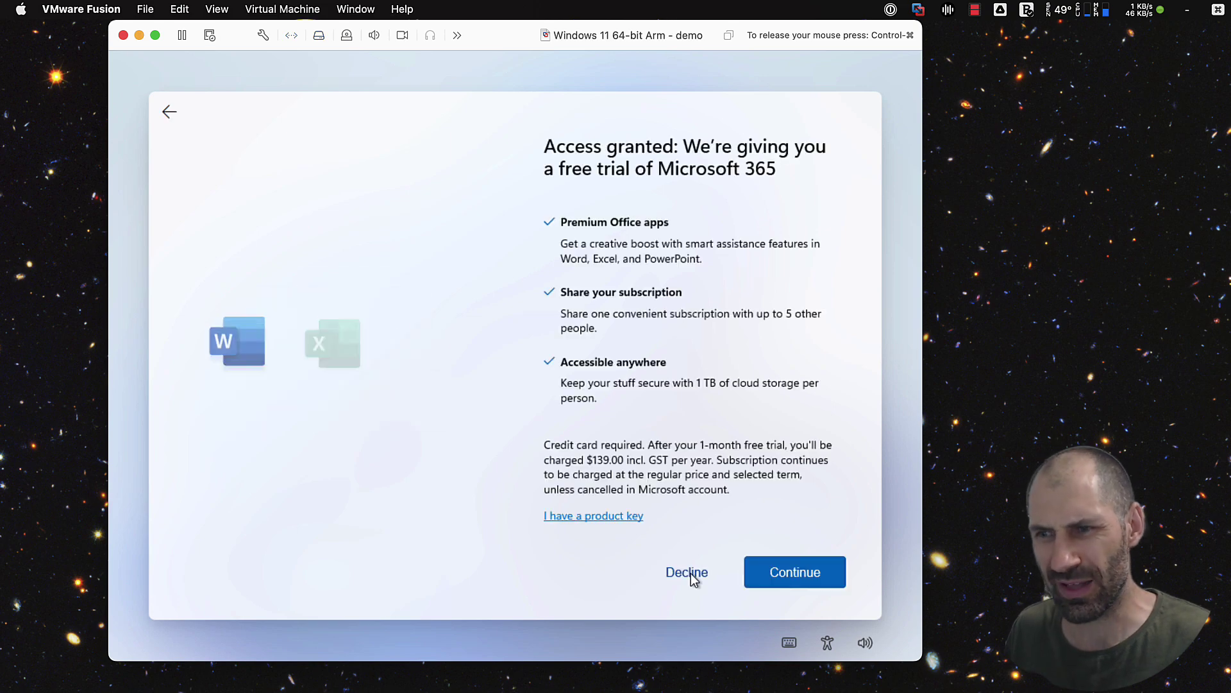
pyautogui.click(696, 574)
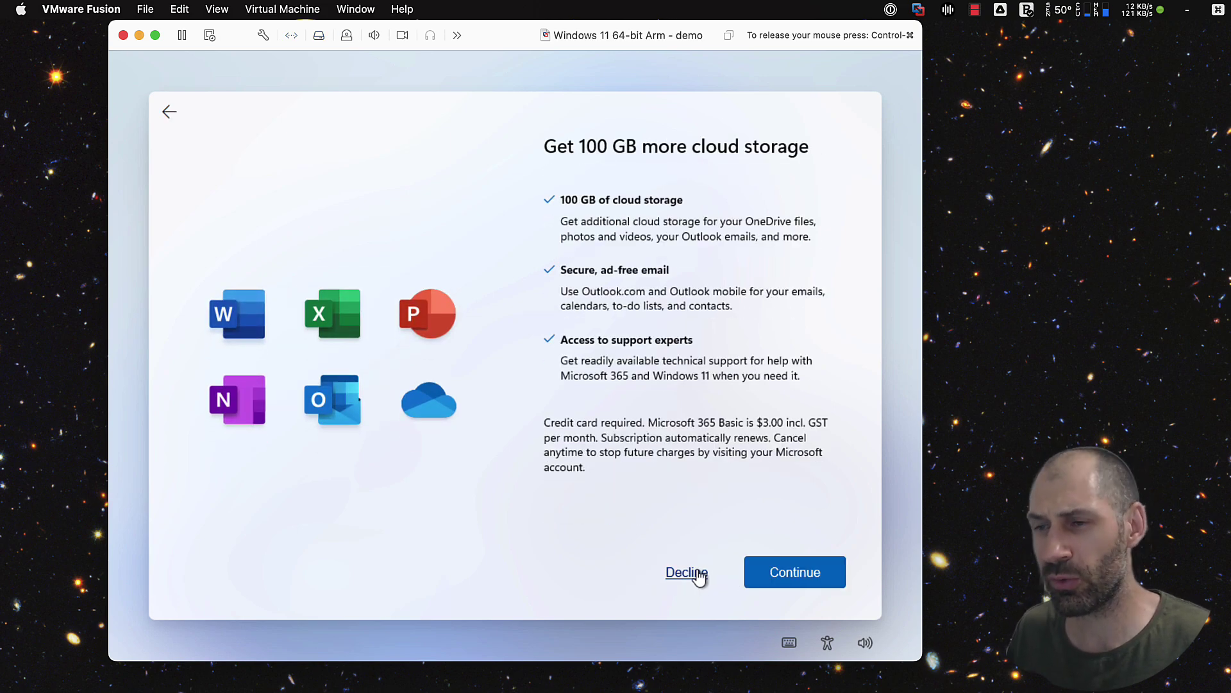
pyautogui.click(699, 574)
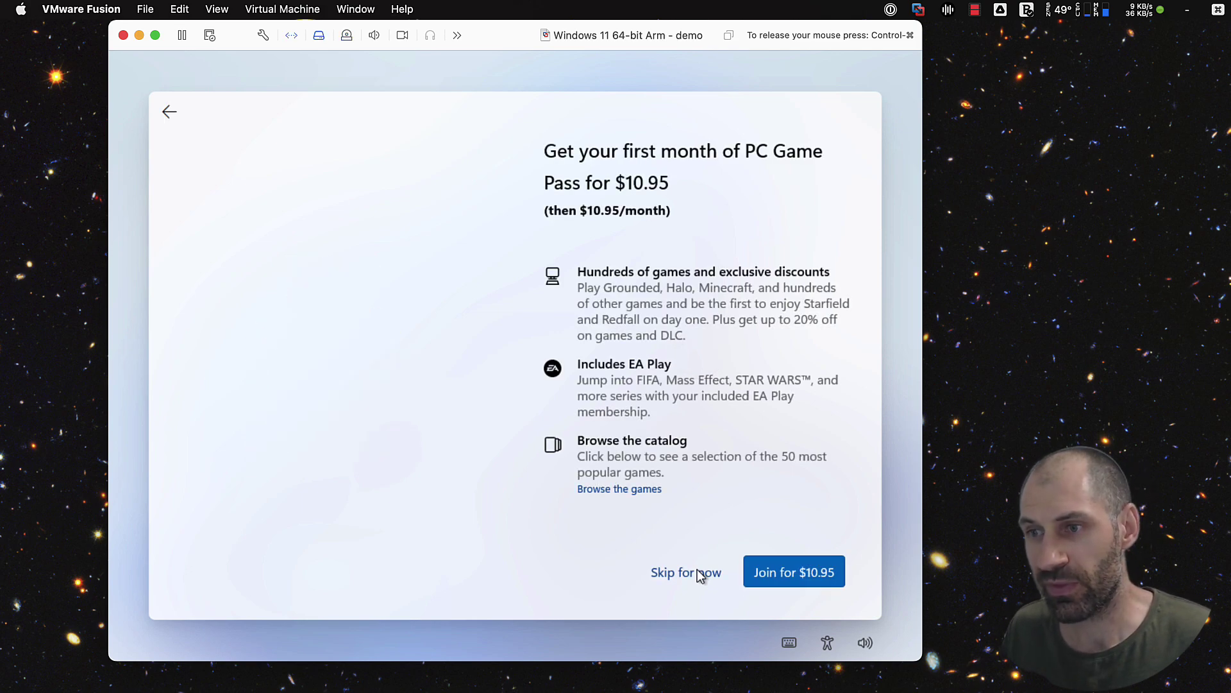
# Skip the PC Game Pass offer and let Windows finish setup to the desktop
pyautogui.click(699, 574)
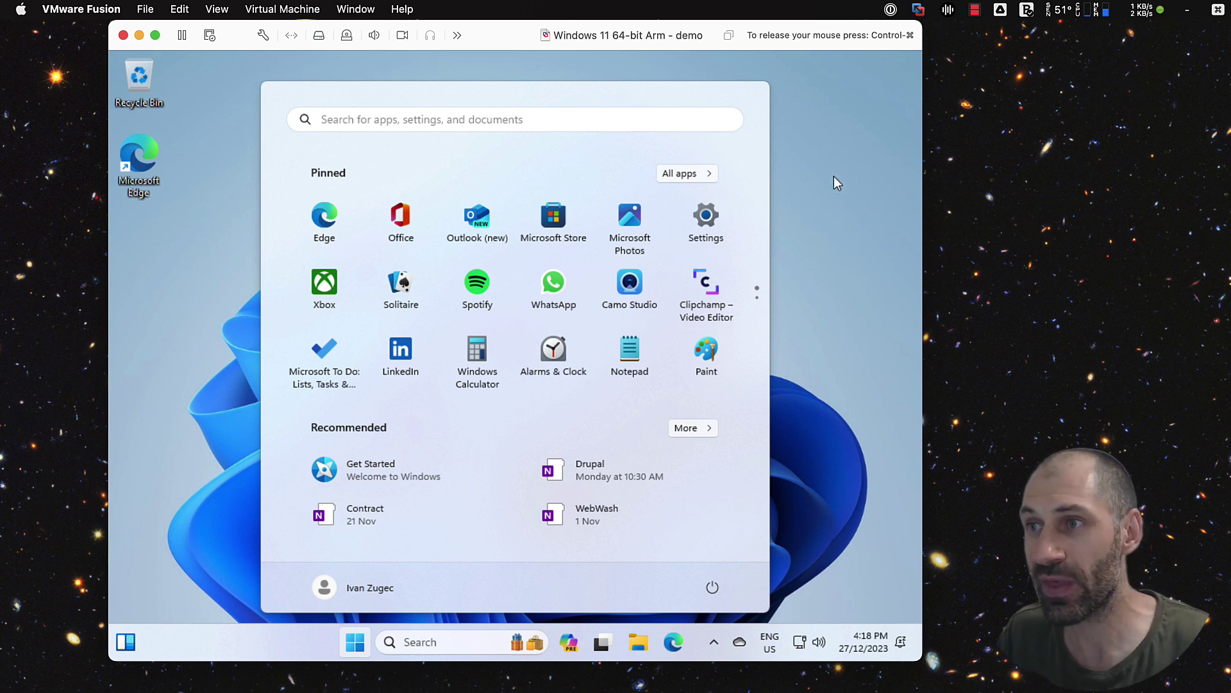
# Release the mouse to the Mac and close the Windows Start menu, leaving the desktop
pyautogui.press('ctrl+super')
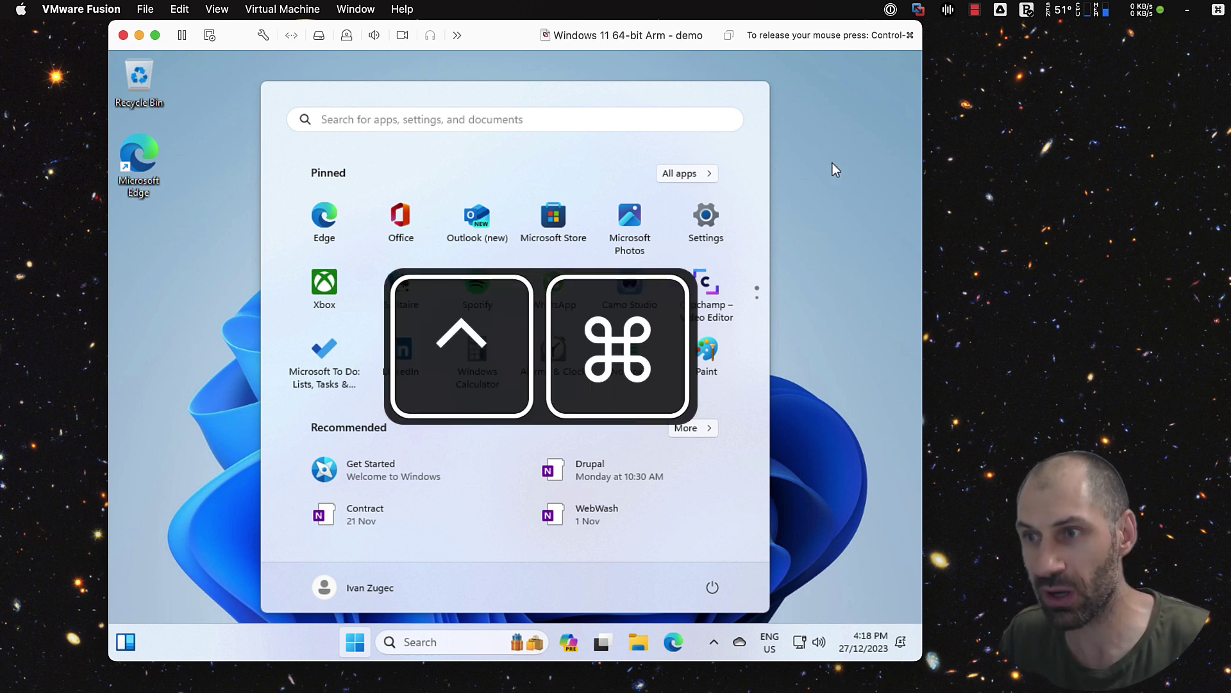
pyautogui.click(859, 138)
pyautogui.press('ctrl+super')
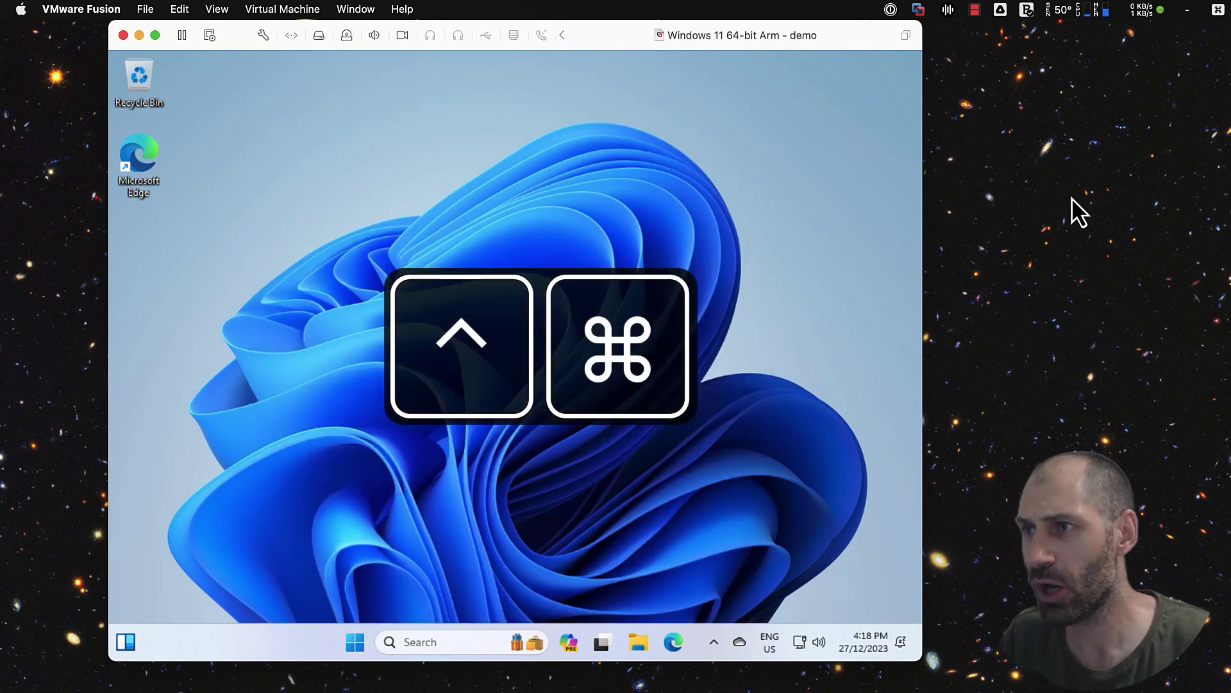
pyautogui.click(705, 211)
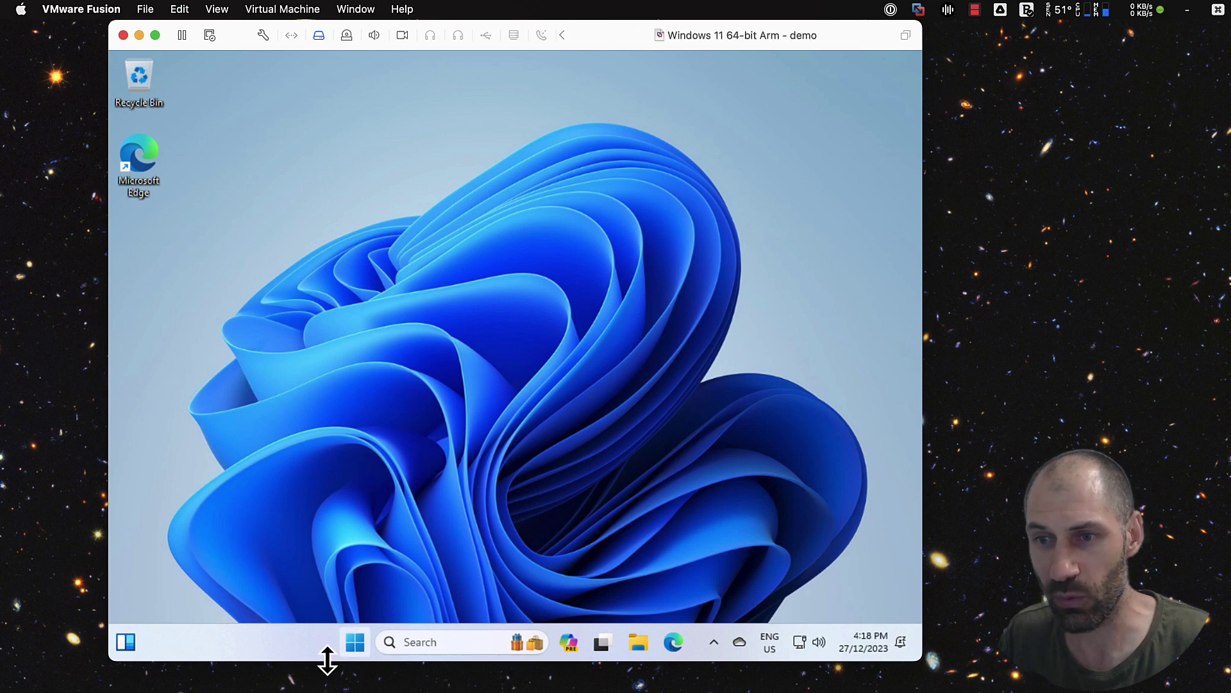
# Close the Windows search panel and show Fusion's Virtual Machine menu actions
pyautogui.click(425, 645)
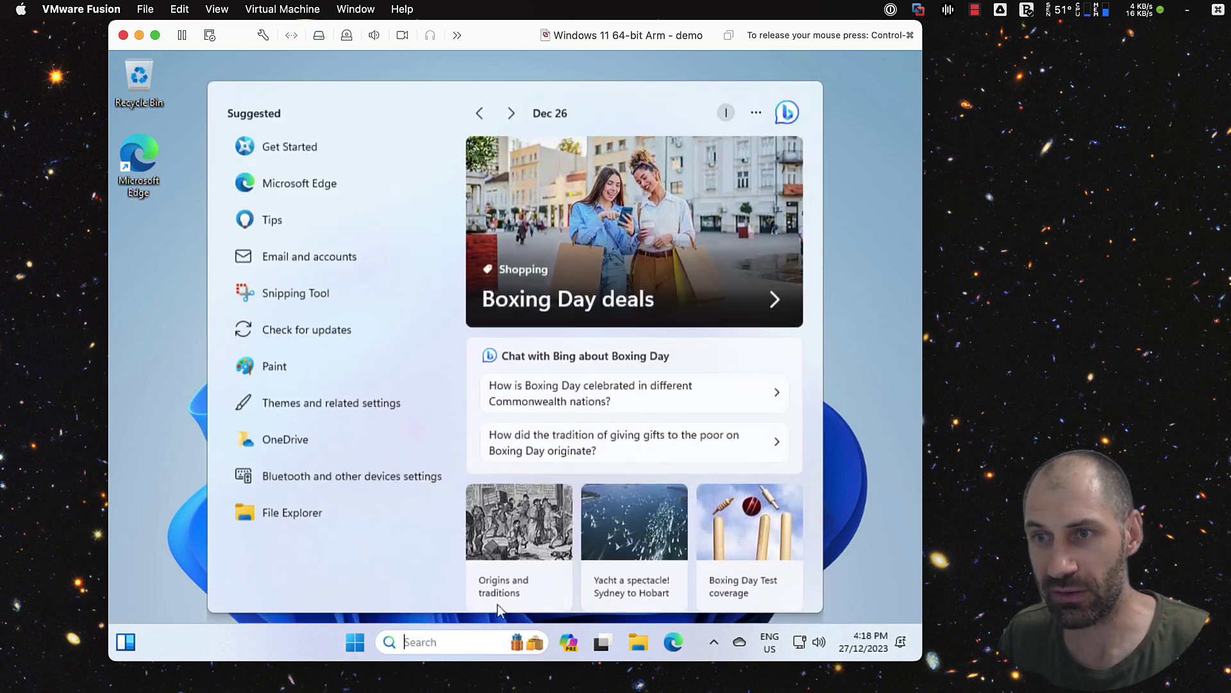
pyautogui.click(866, 270)
pyautogui.press('ctrl+super')
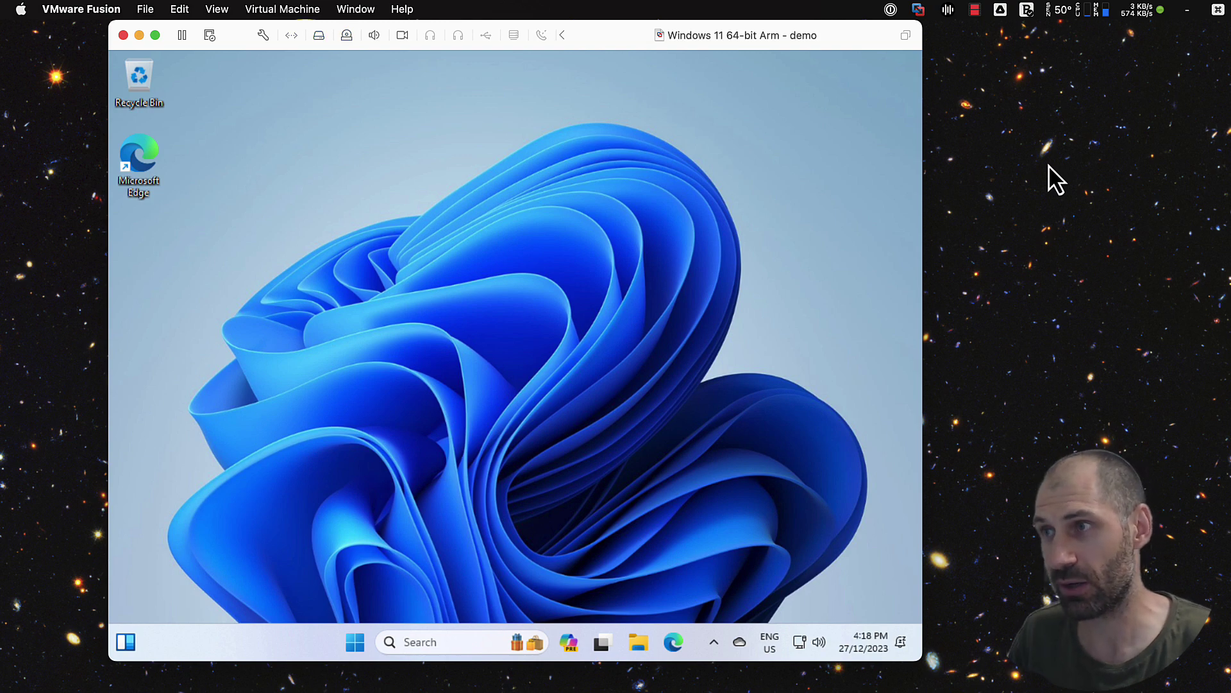
pyautogui.click(313, 8)
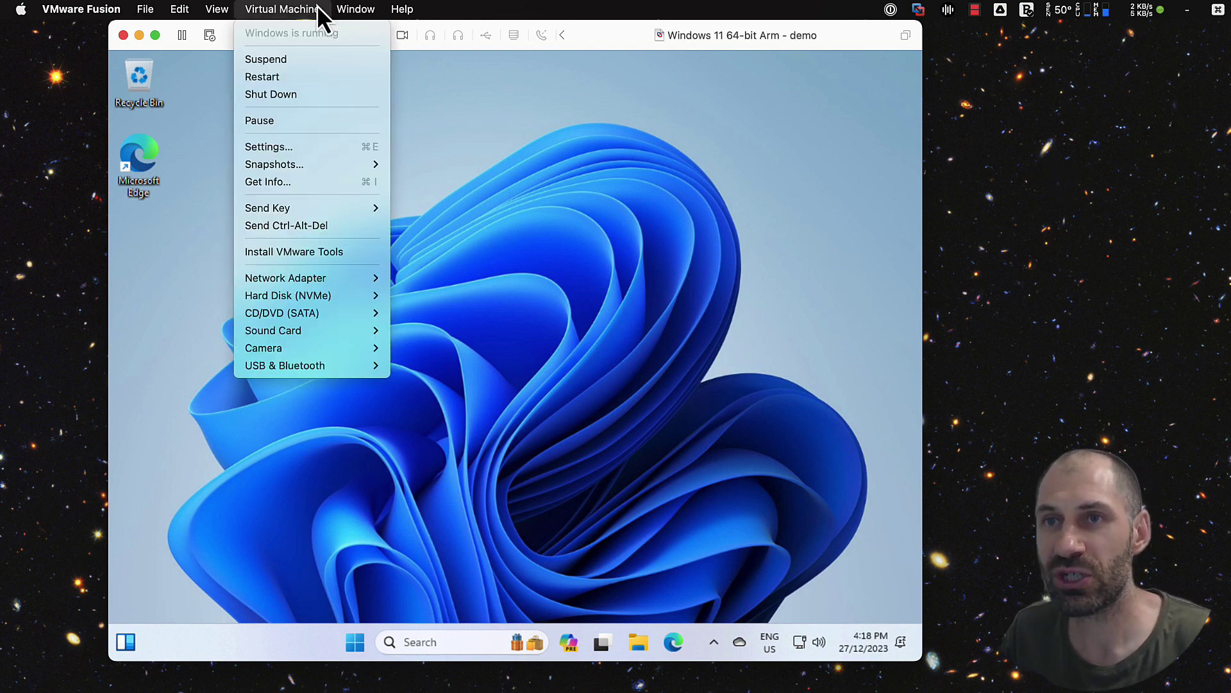
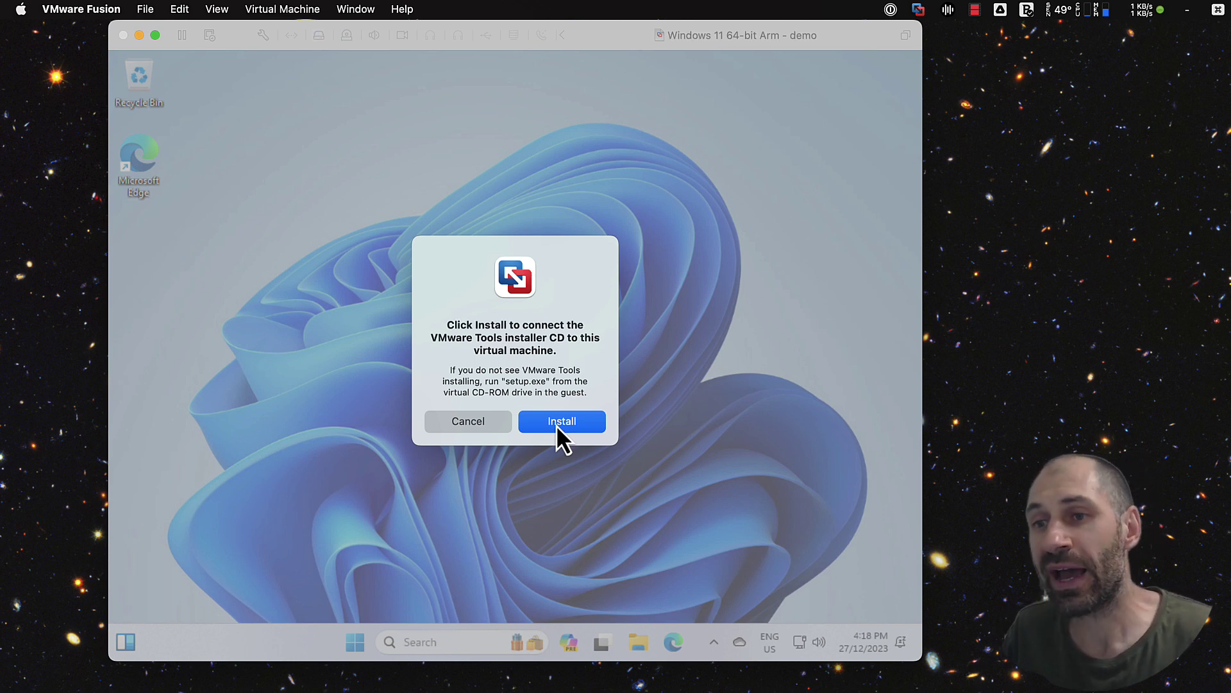
# Insert the VMware Tools disc and run setup from DVD Drive (D:) in File Explorer
pyautogui.click(556, 422)
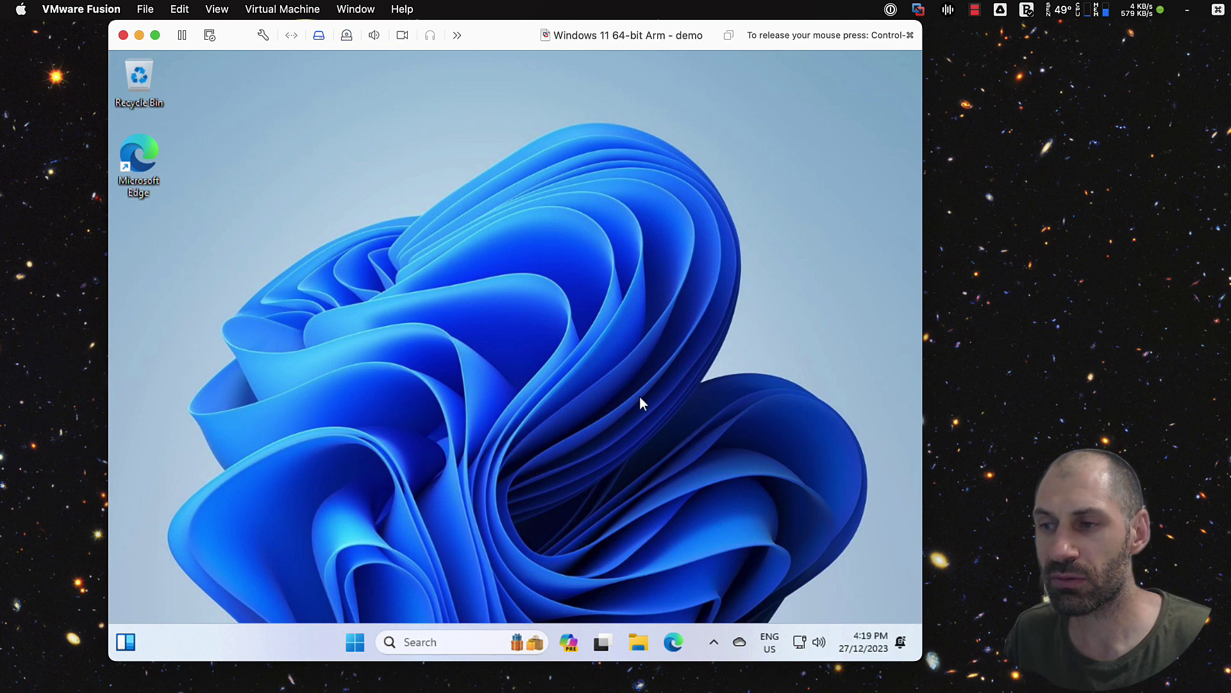
pyautogui.click(699, 585)
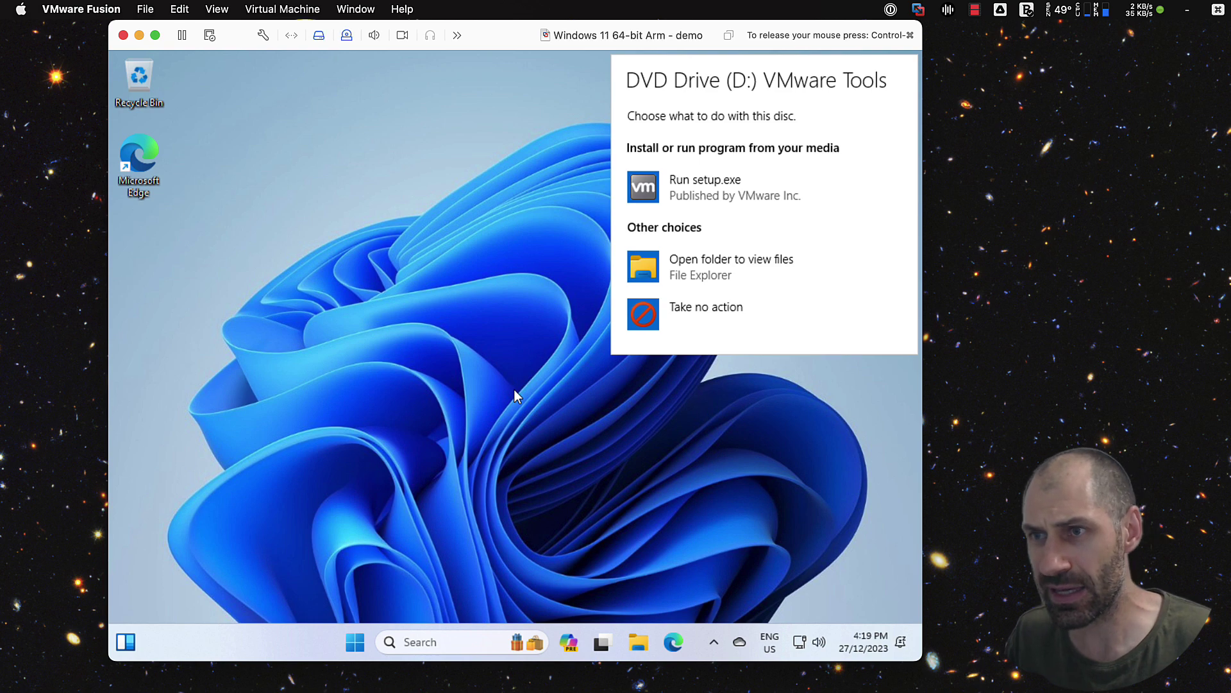
pyautogui.press('super+e')
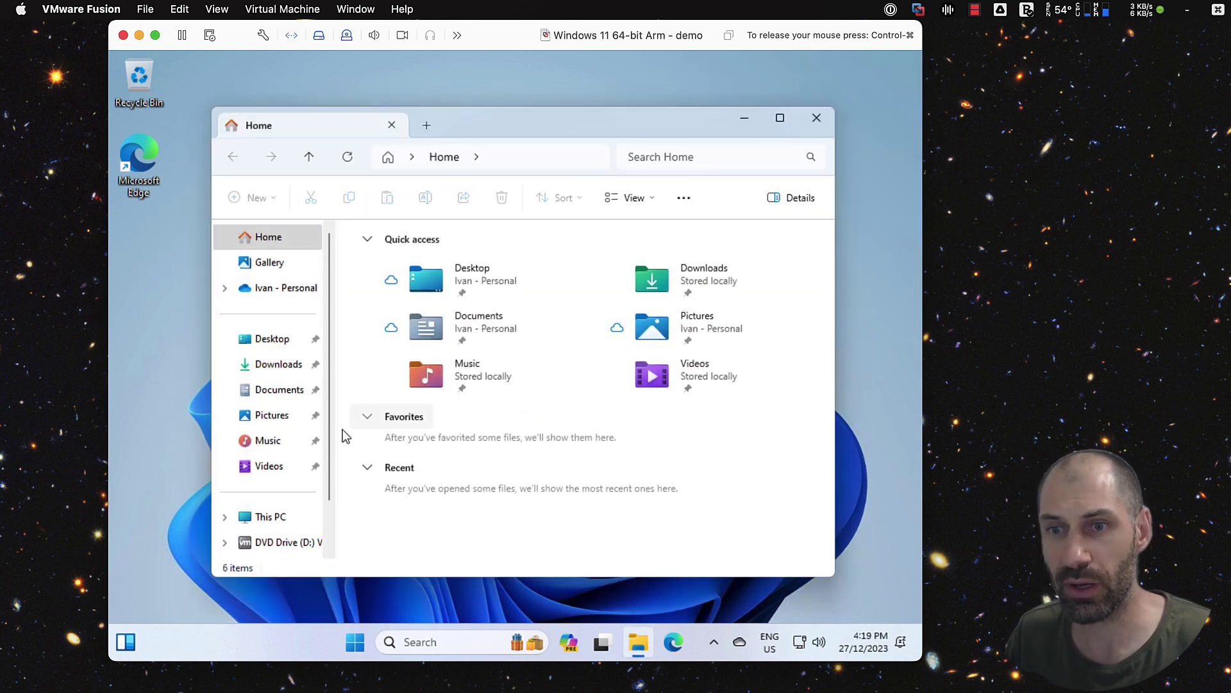
pyautogui.scroll(-1, 282, 495)
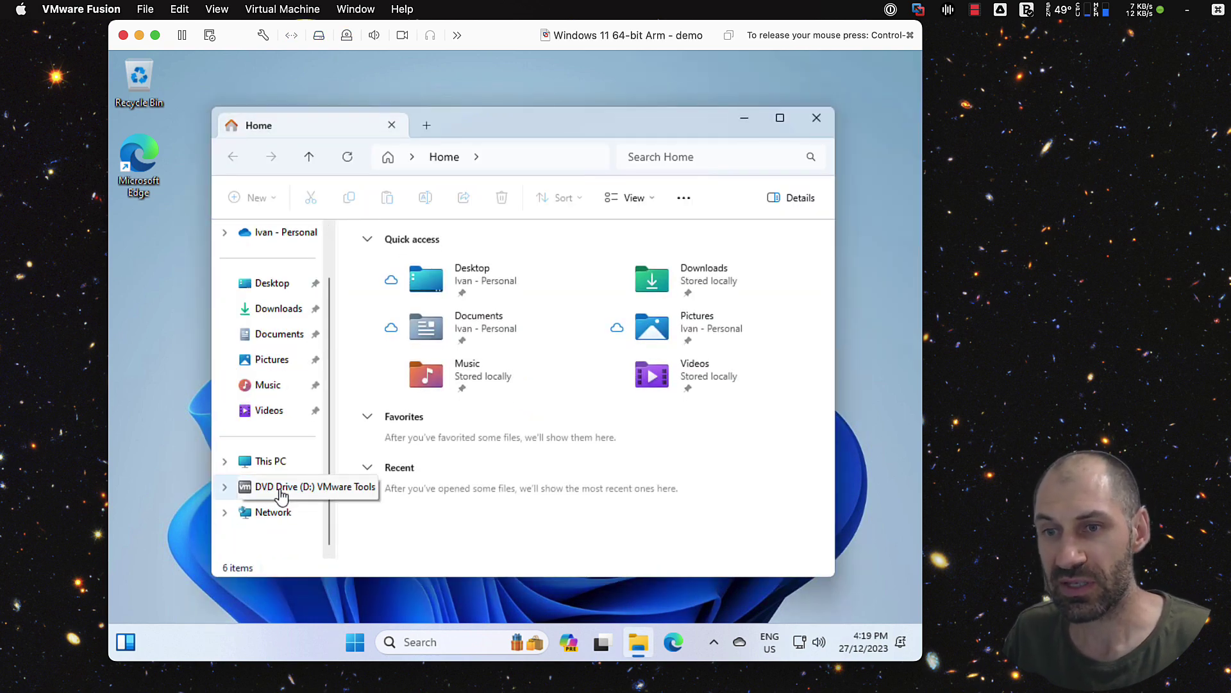
pyautogui.click(281, 489)
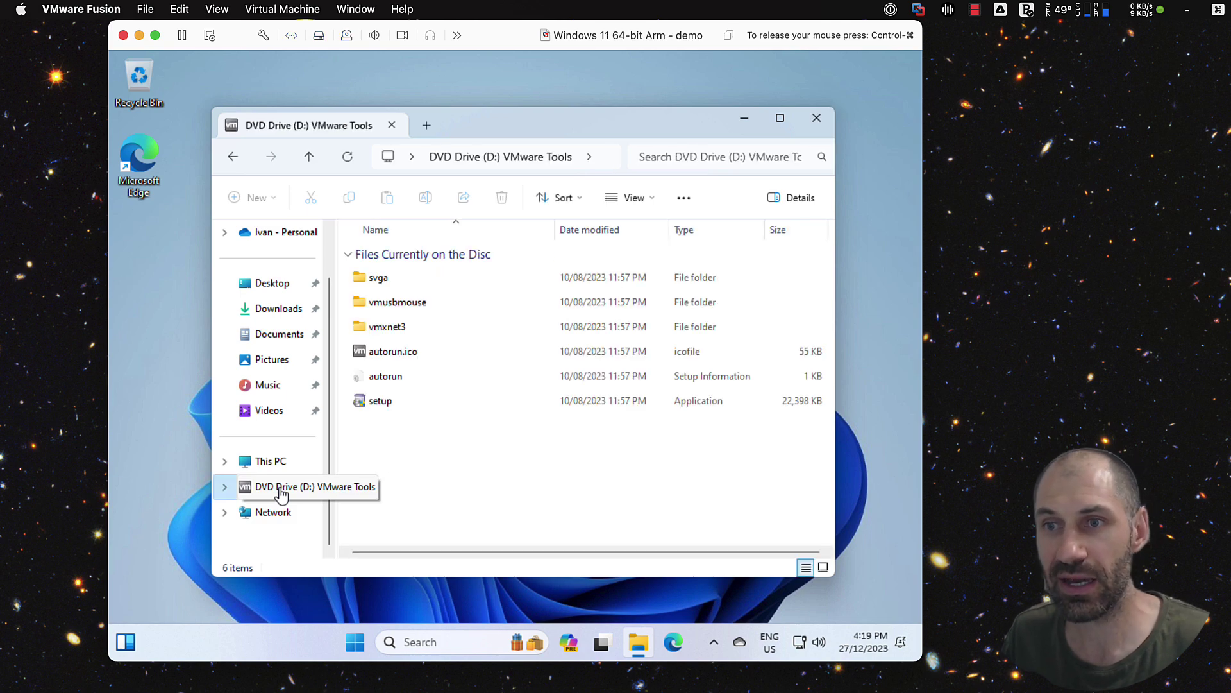
pyautogui.click(398, 402)
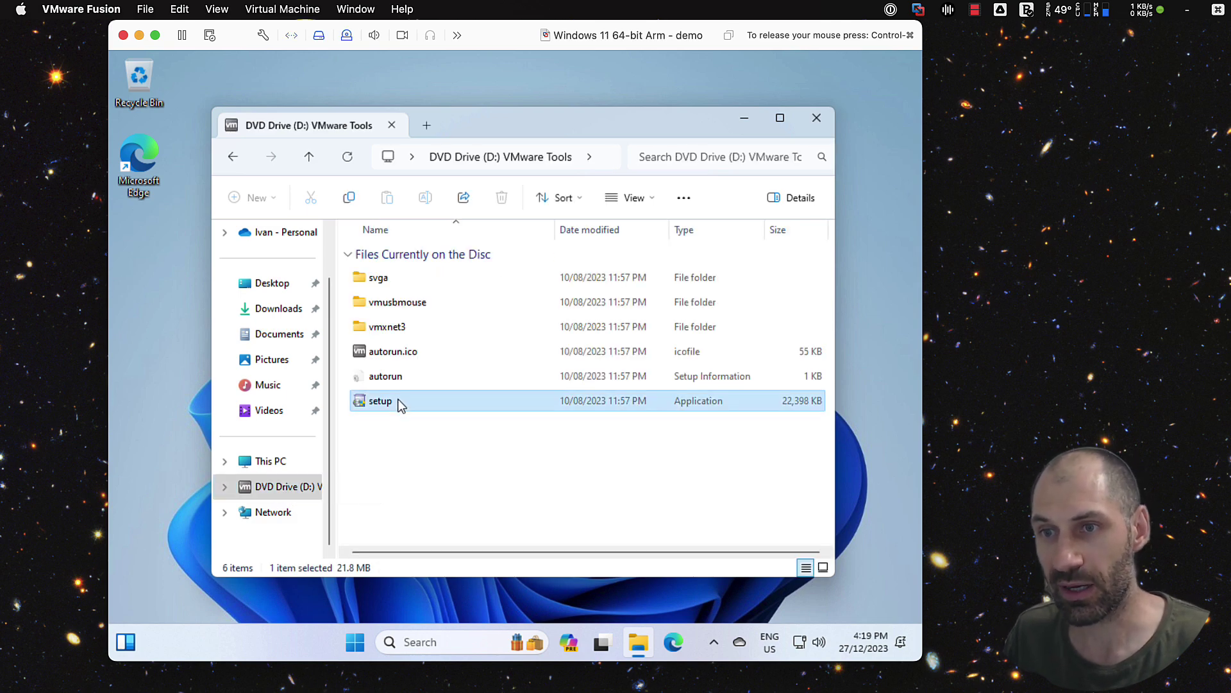
pyautogui.doubleClick(398, 402)
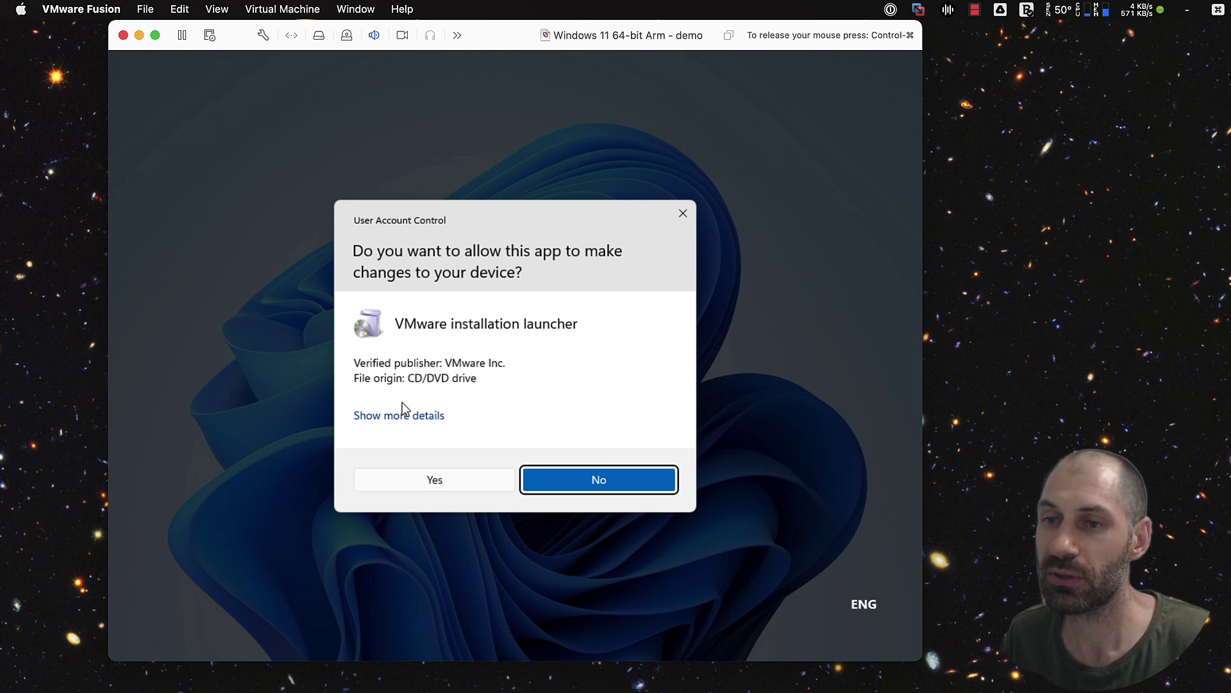
# Approve the UAC prompt and take the VMware Tools wizard through Custom setup to Install
pyautogui.click(427, 482)
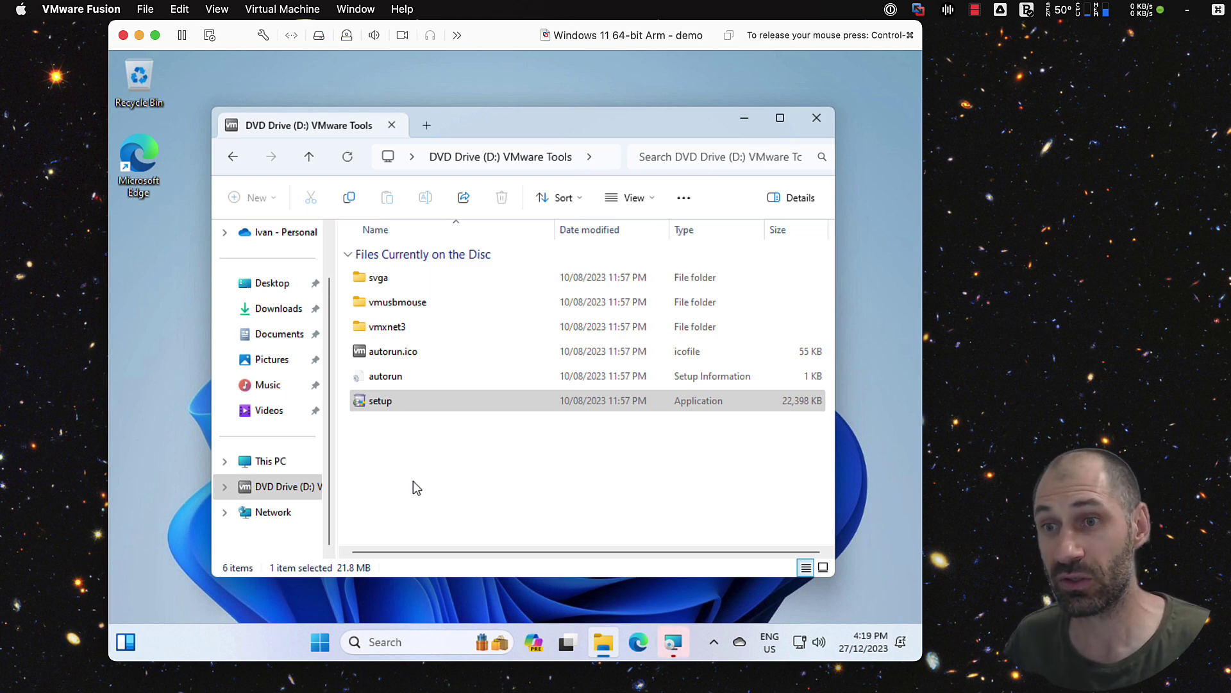
pyautogui.click(672, 642)
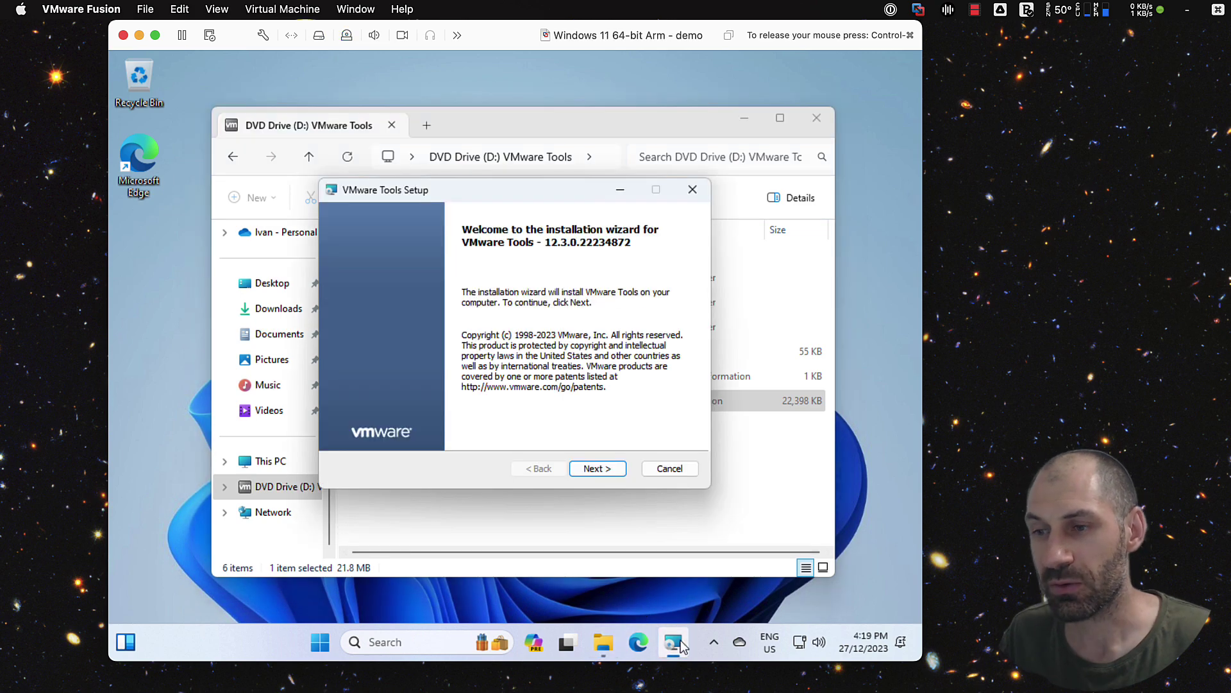
pyautogui.click(592, 469)
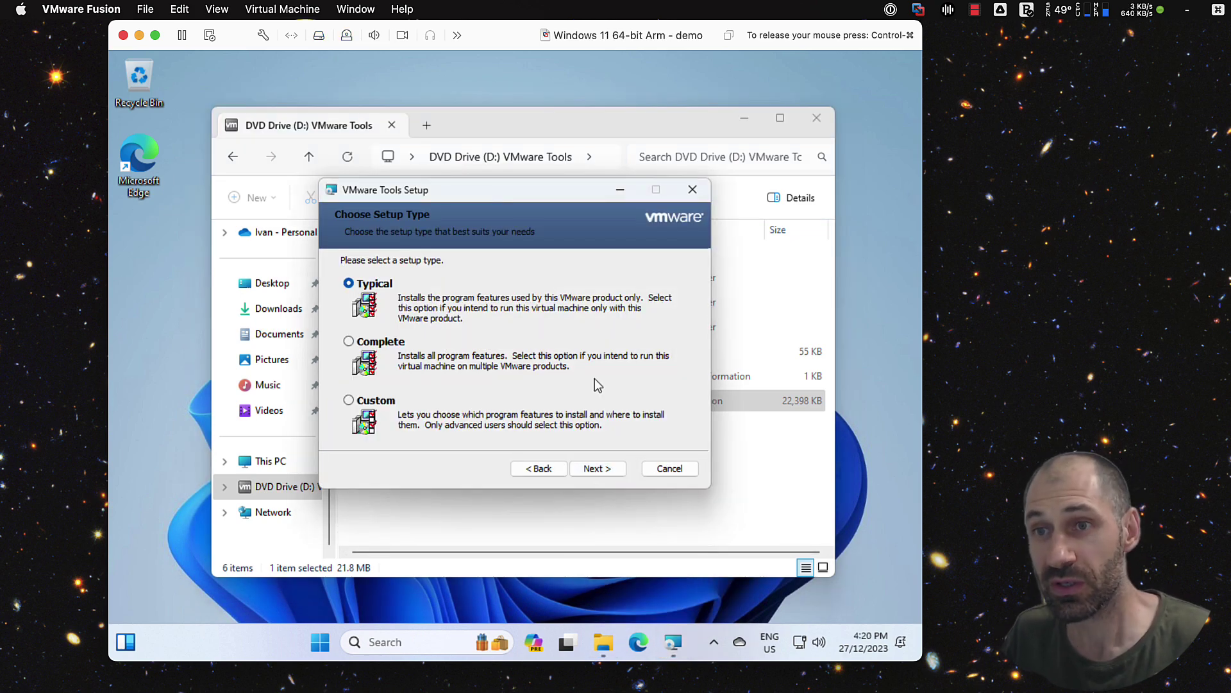
pyautogui.click(372, 398)
pyautogui.click(616, 469)
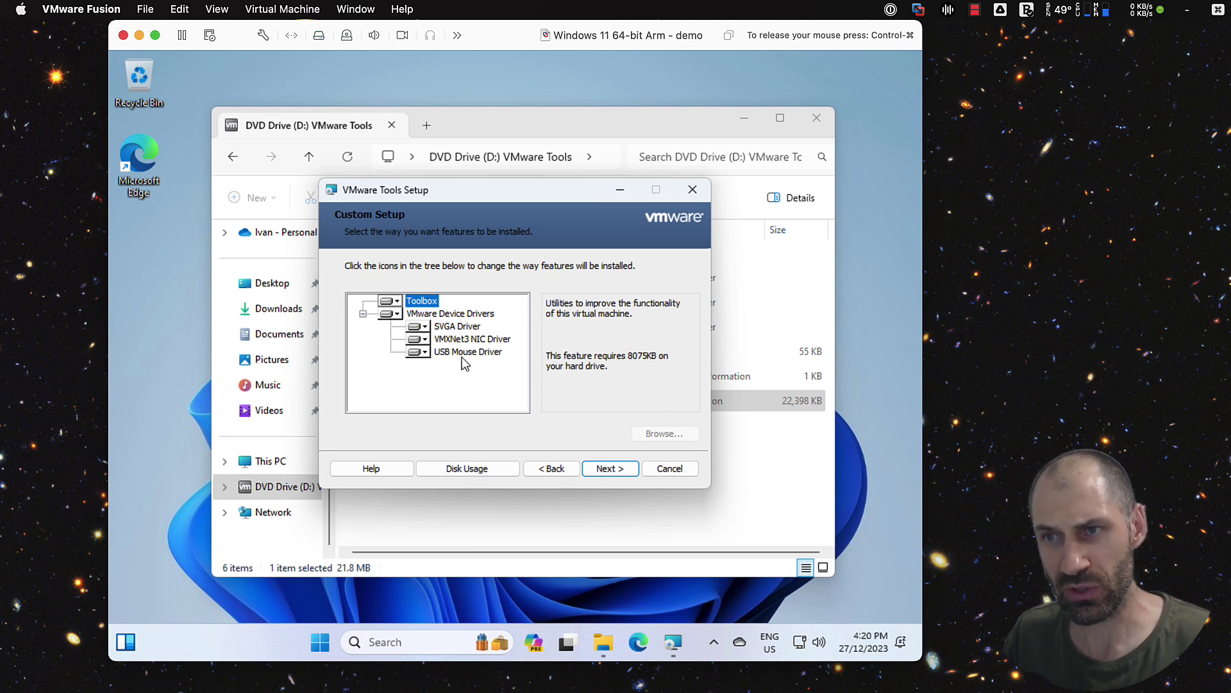
pyautogui.click(613, 468)
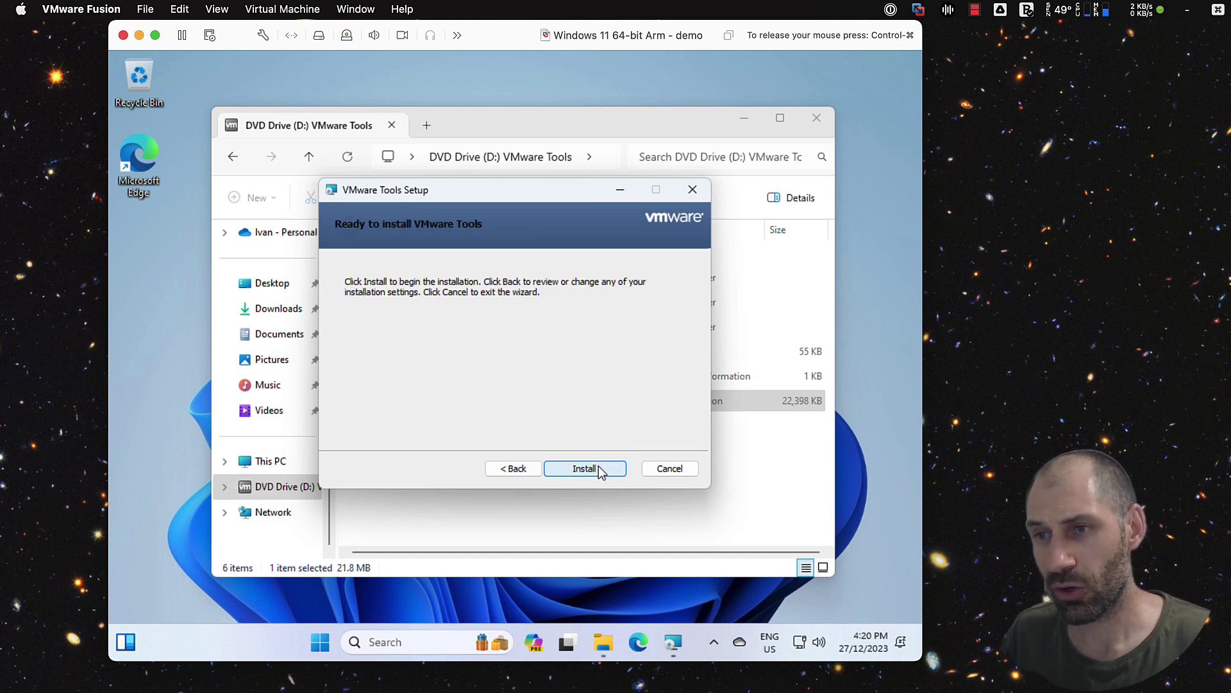
pyautogui.click(584, 468)
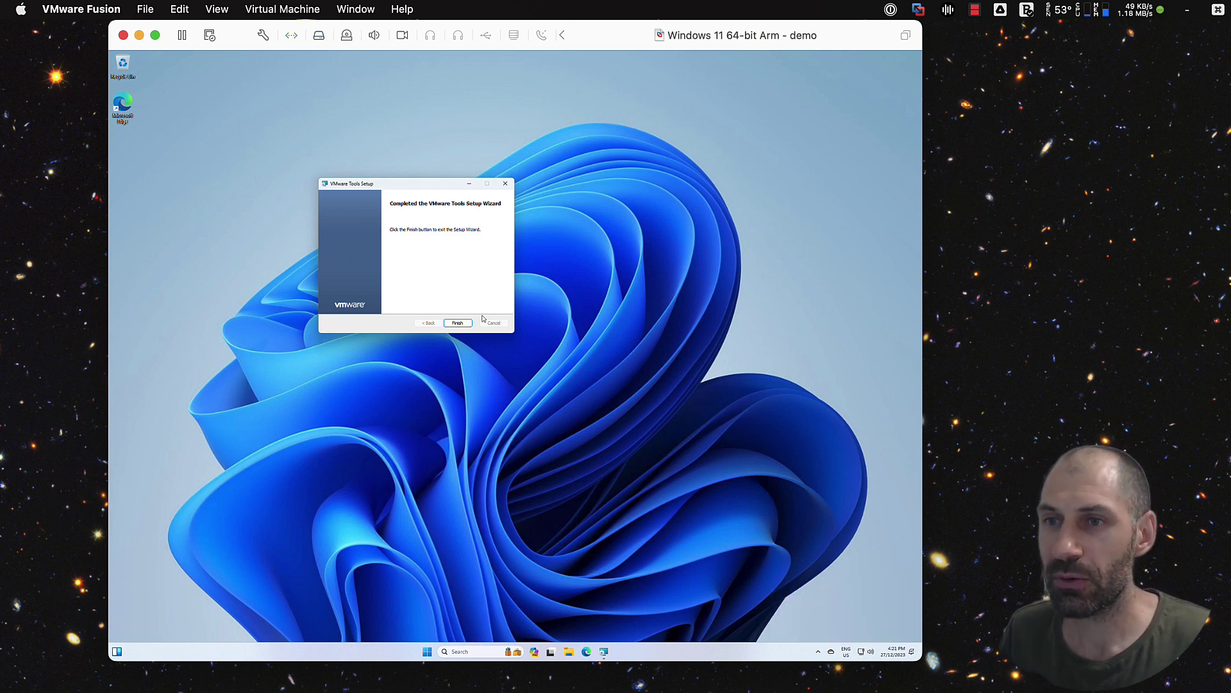
# Finish the VMware Tools installer, restart Windows, and sign in with the account PIN
pyautogui.click(460, 322)
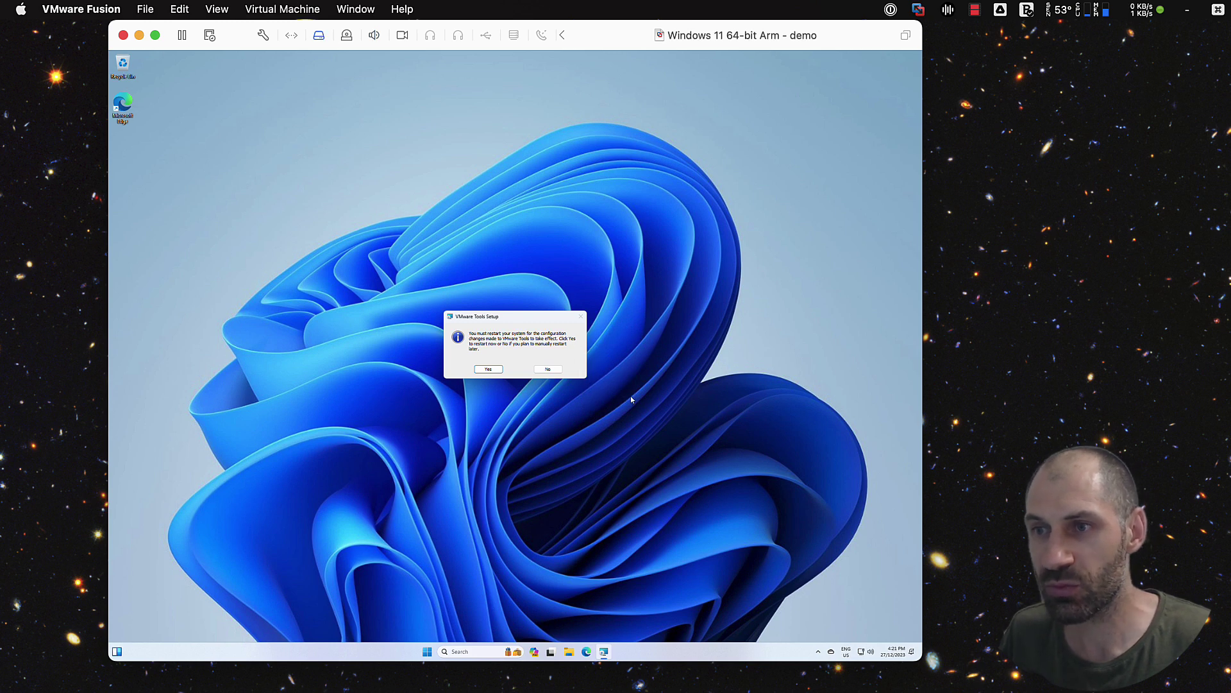
pyautogui.click(493, 369)
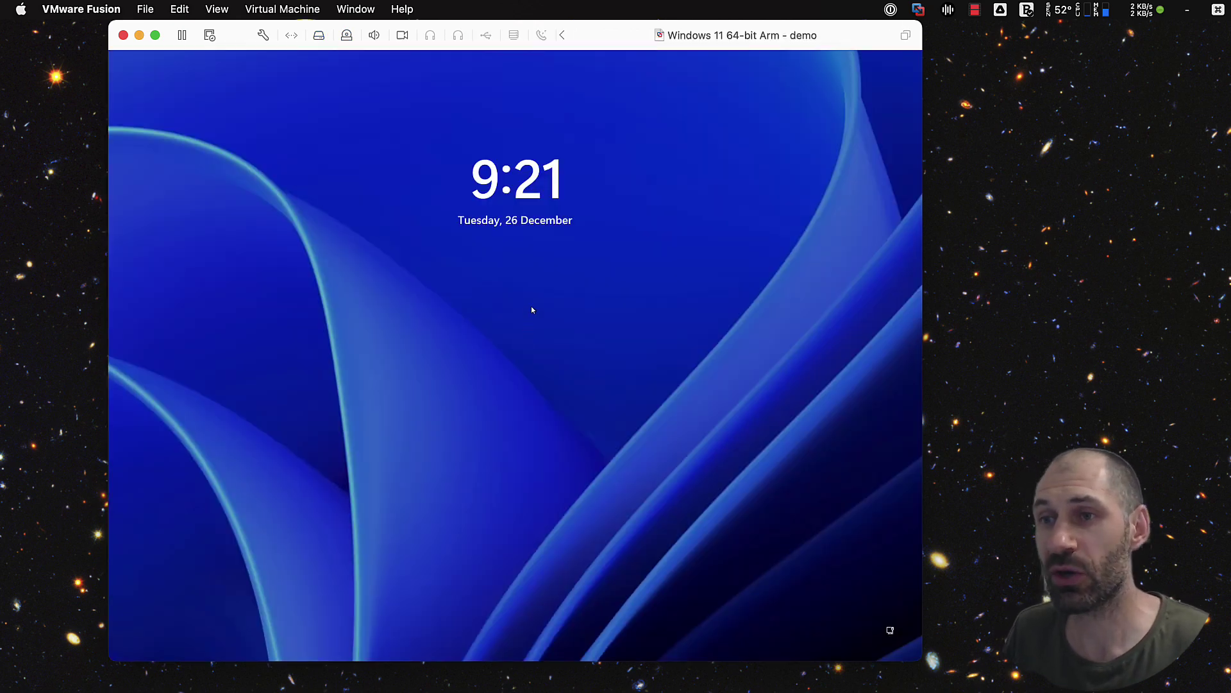
pyautogui.click(531, 306)
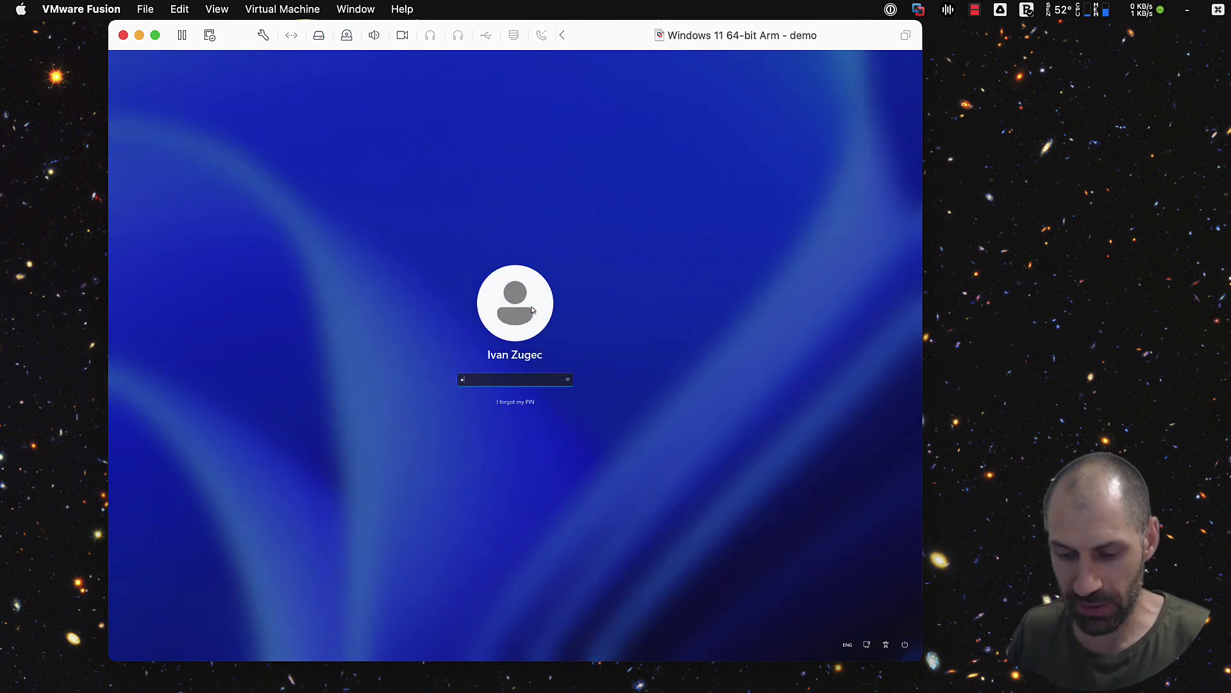
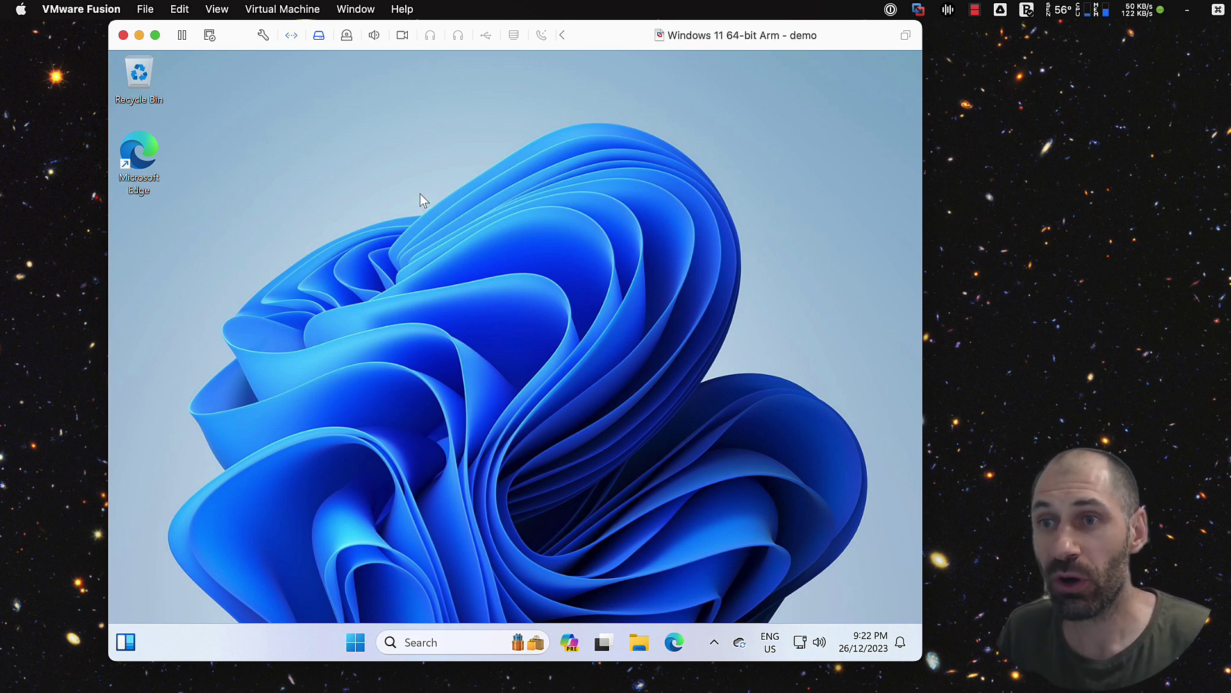
# Open Display settings and maximise the VM window so the resolution reads 3840 × 2034
pyautogui.rightClick(418, 193)
pyautogui.click(495, 325)
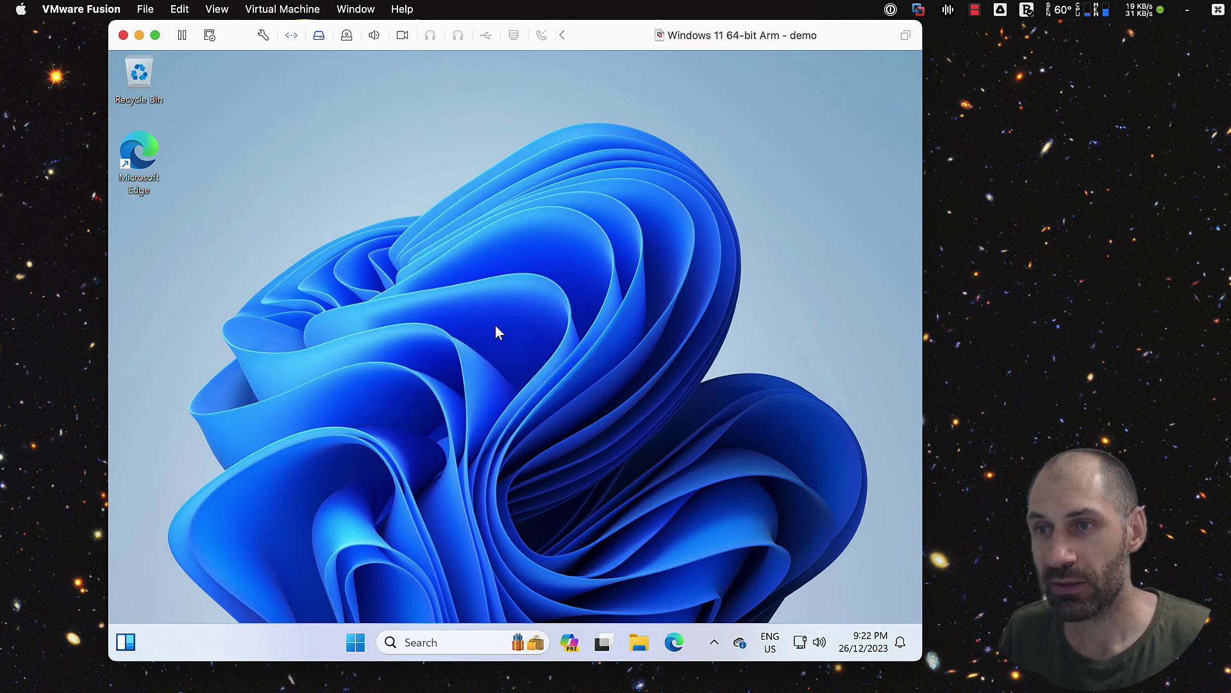
pyautogui.scroll(-3, 569, 412)
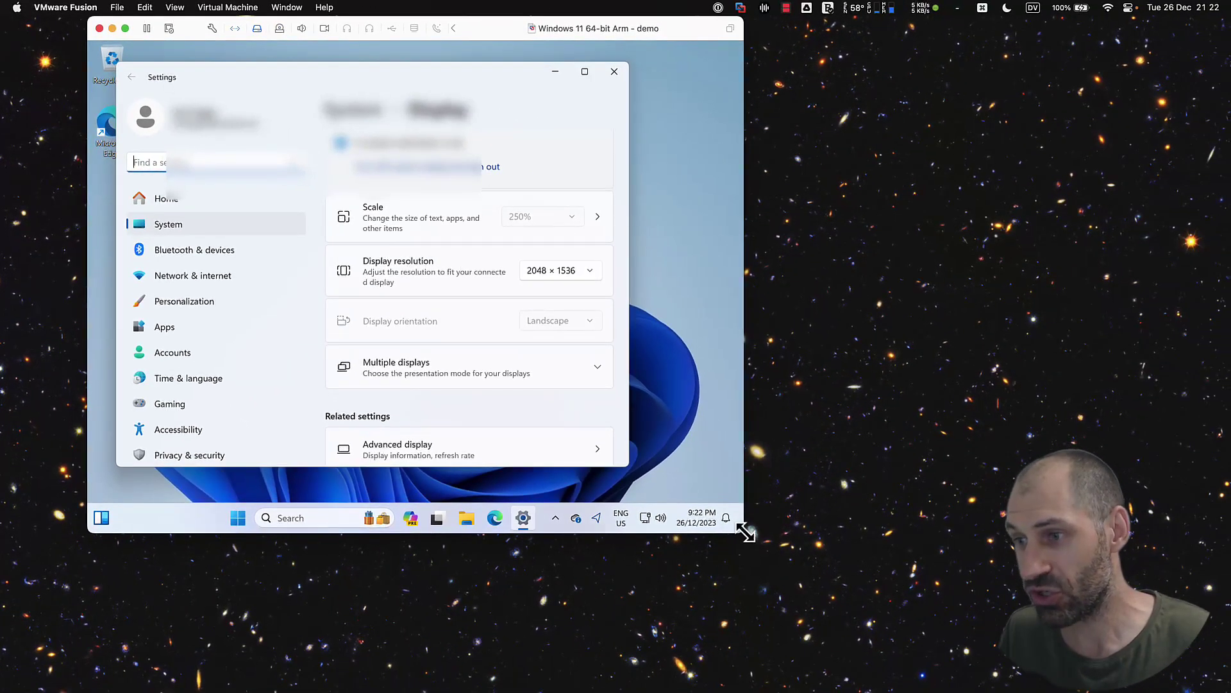
pyautogui.moveTo(903, 646); pyautogui.dragTo(1230, 692)
pyautogui.moveTo(1147, 649); pyautogui.dragTo(1189, 670)
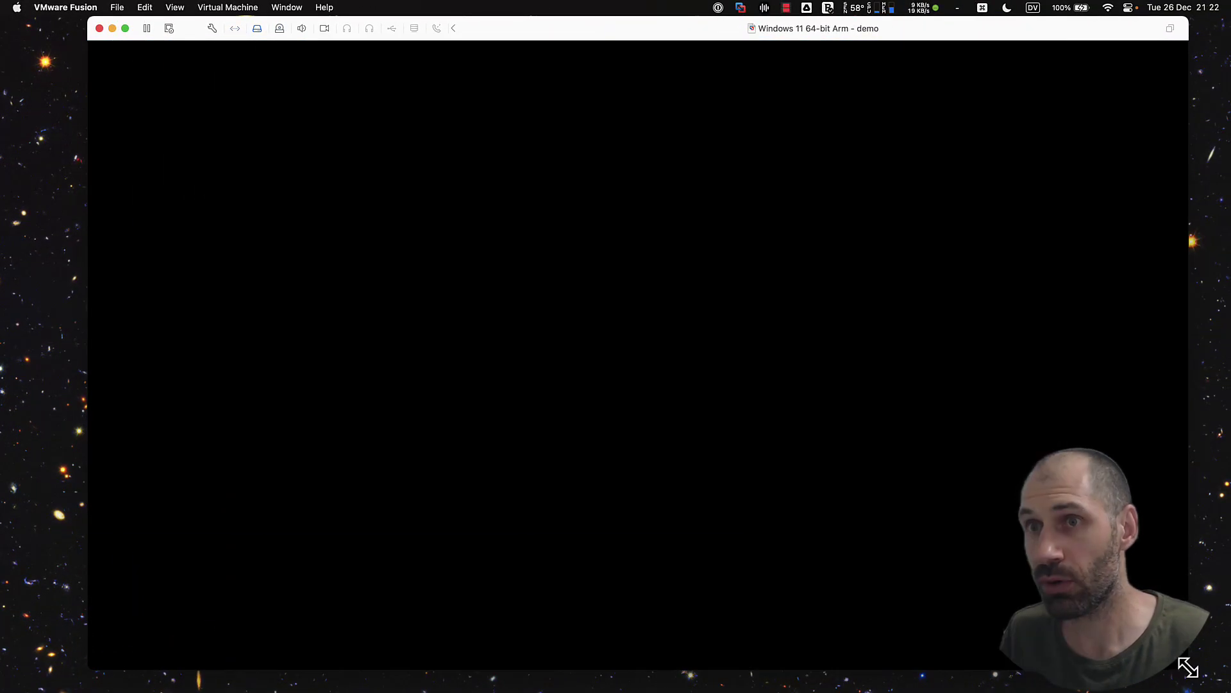
pyautogui.doubleClick(679, 30)
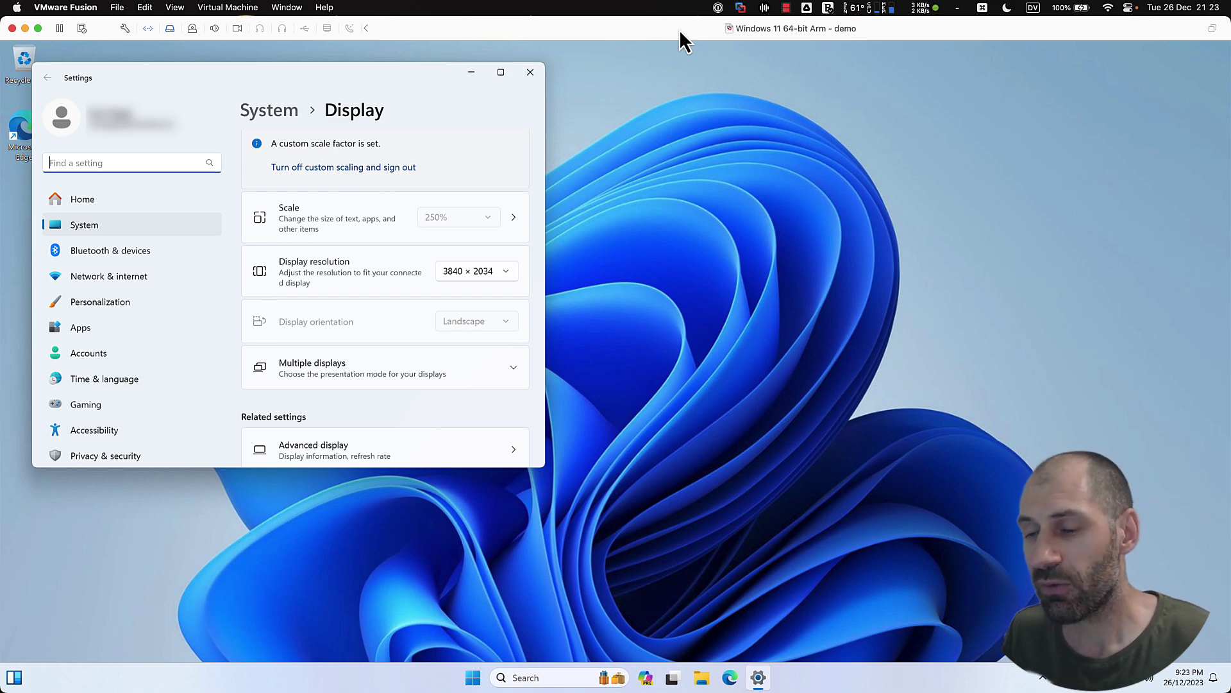
# Close Windows Display settings and review the VM's General settings
pyautogui.click(531, 72)
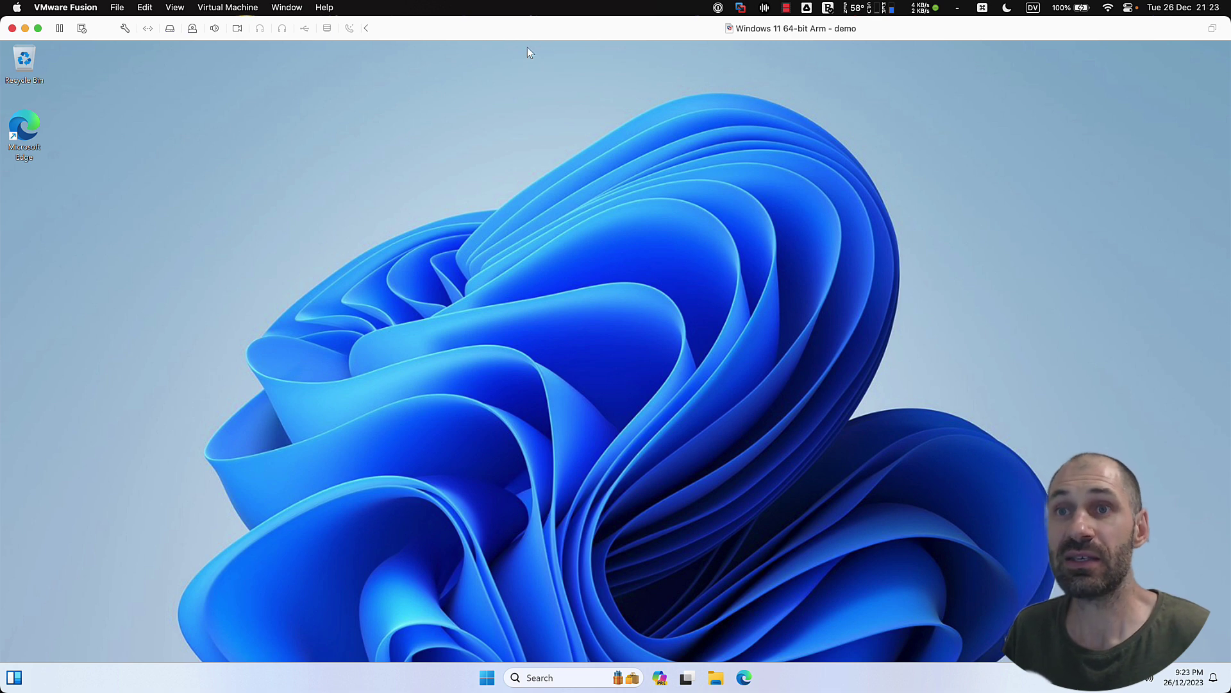
pyautogui.click(236, 8)
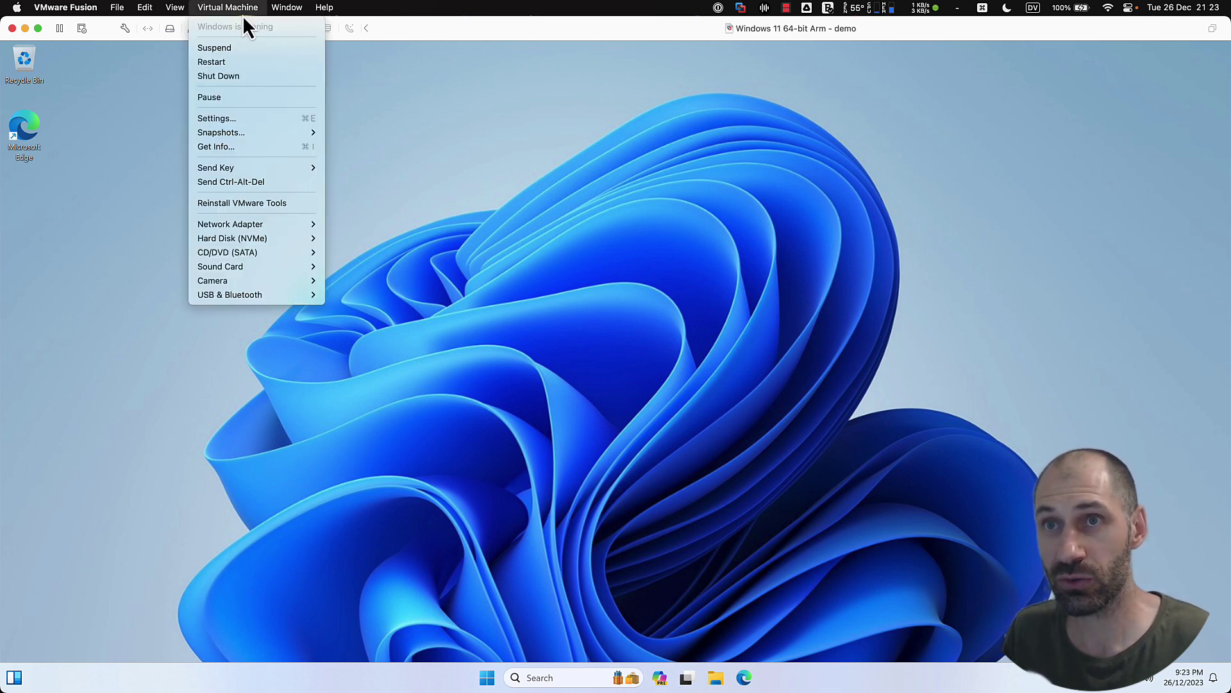
pyautogui.click(243, 116)
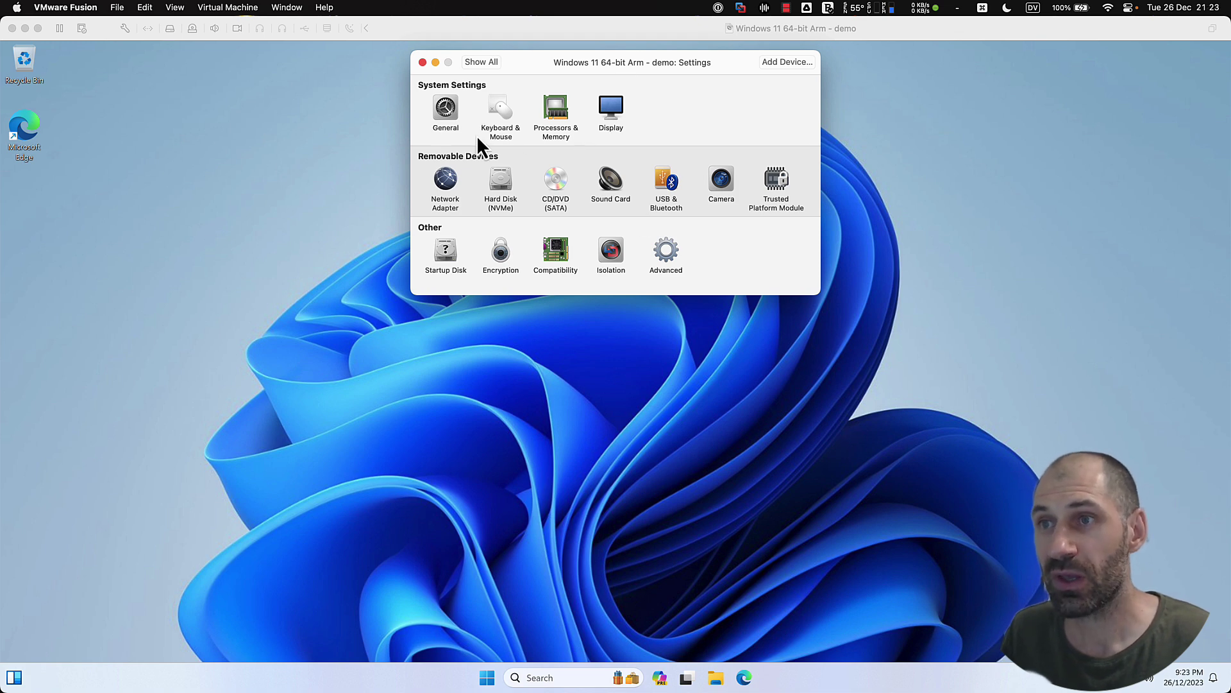
pyautogui.click(448, 109)
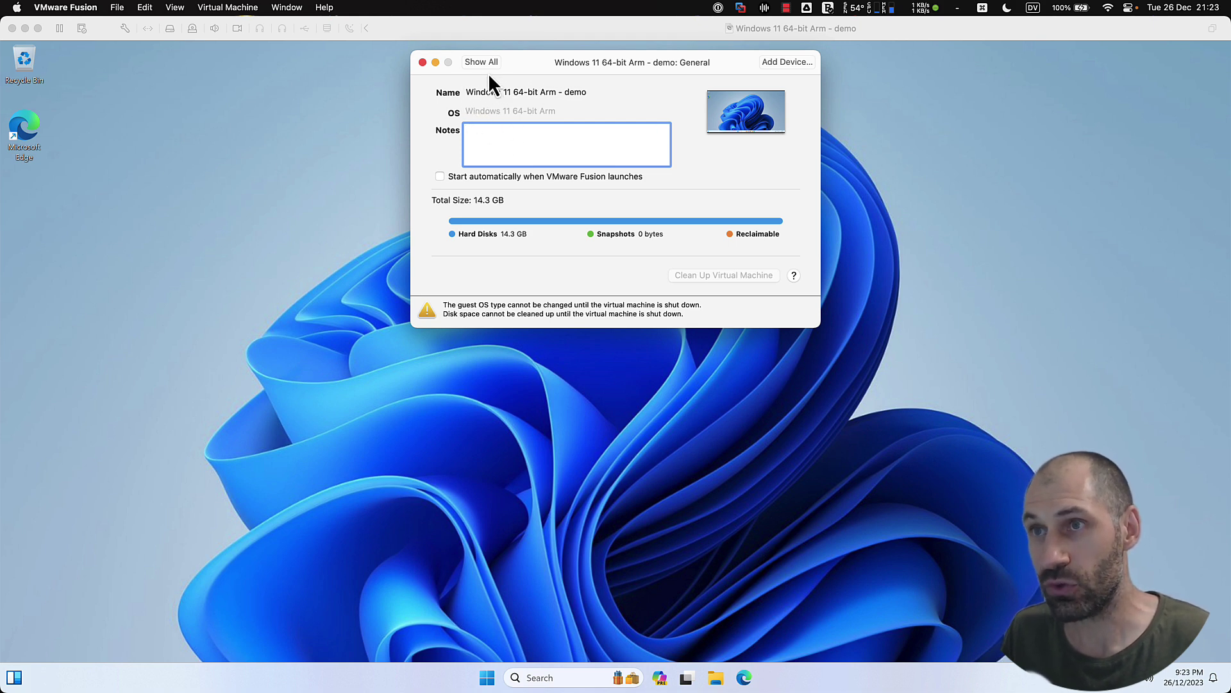
pyautogui.click(488, 66)
# Check the Keyboard & Mouse and Processors & Memory settings, then suspend the VM
pyautogui.click(501, 107)
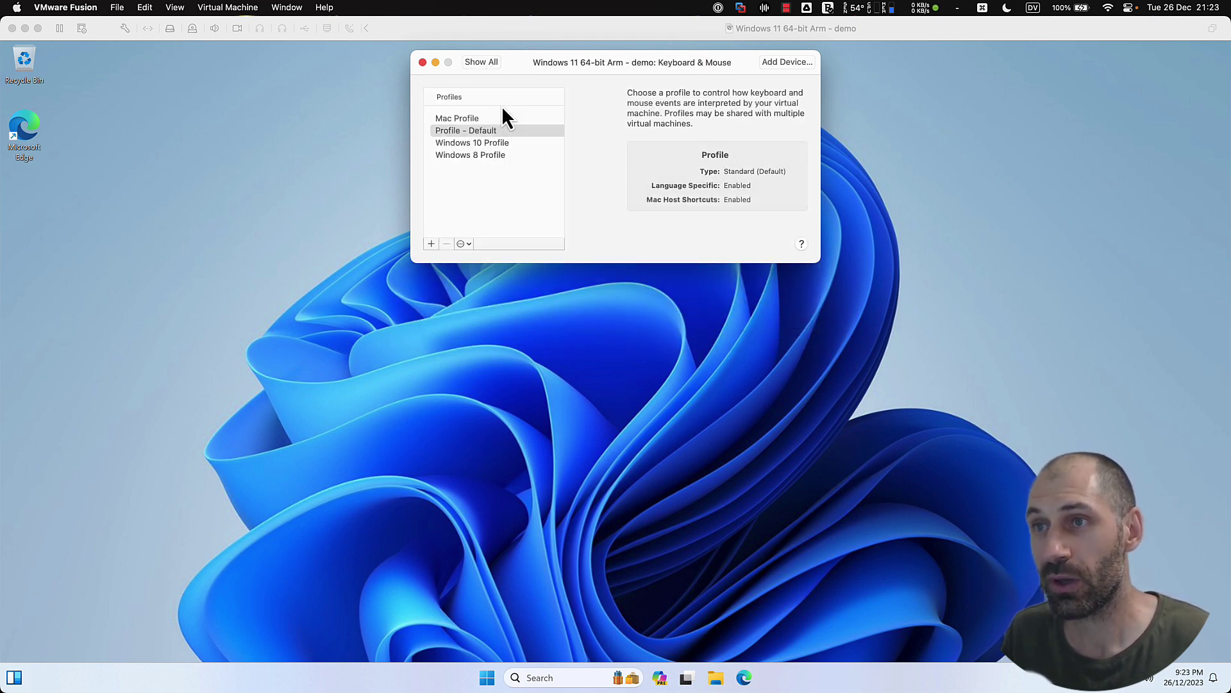
pyautogui.click(481, 64)
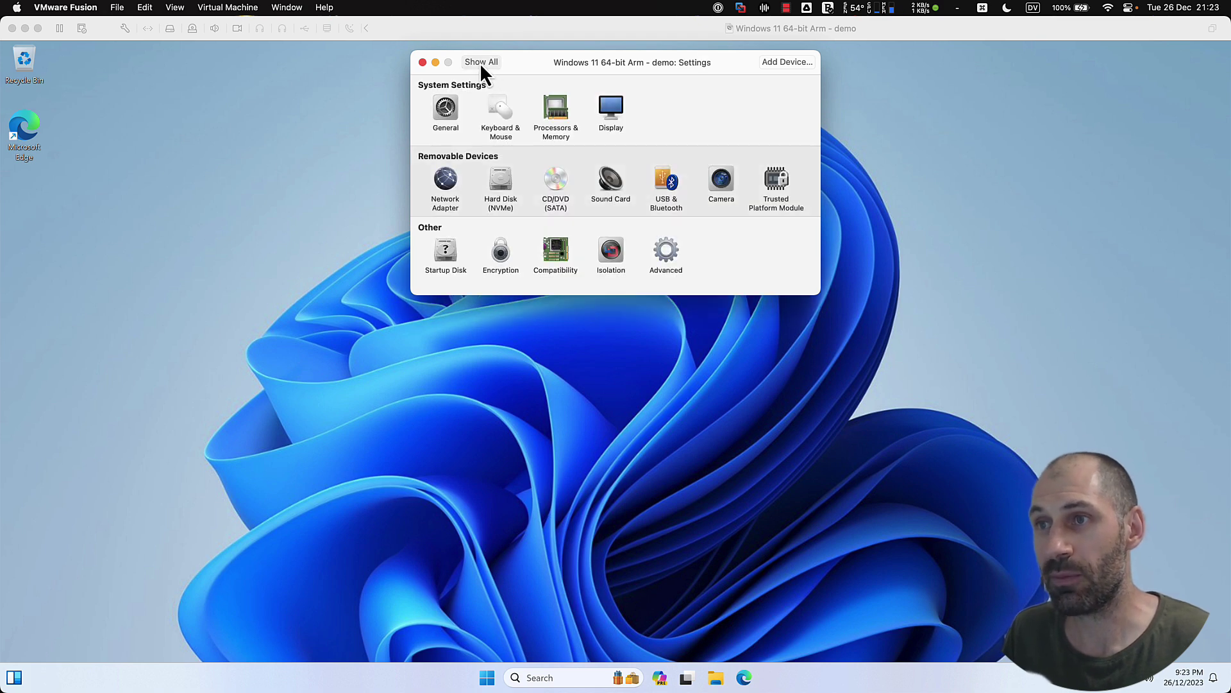
pyautogui.click(557, 109)
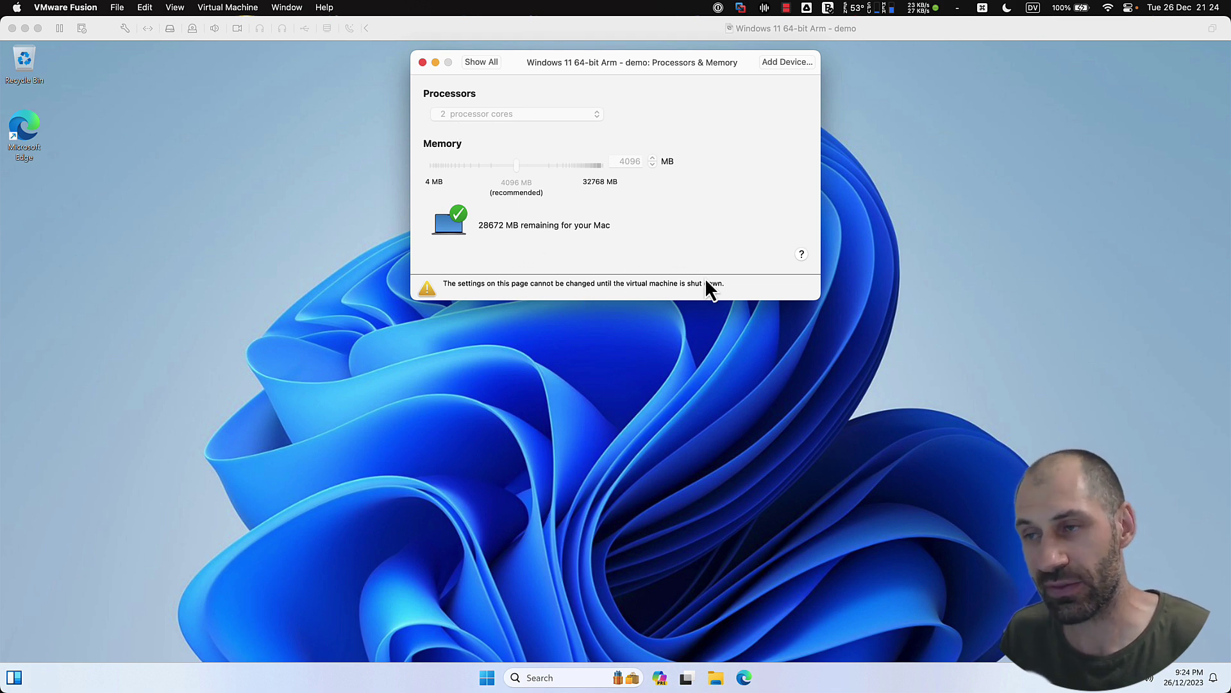
pyautogui.click(422, 62)
pyautogui.click(59, 27)
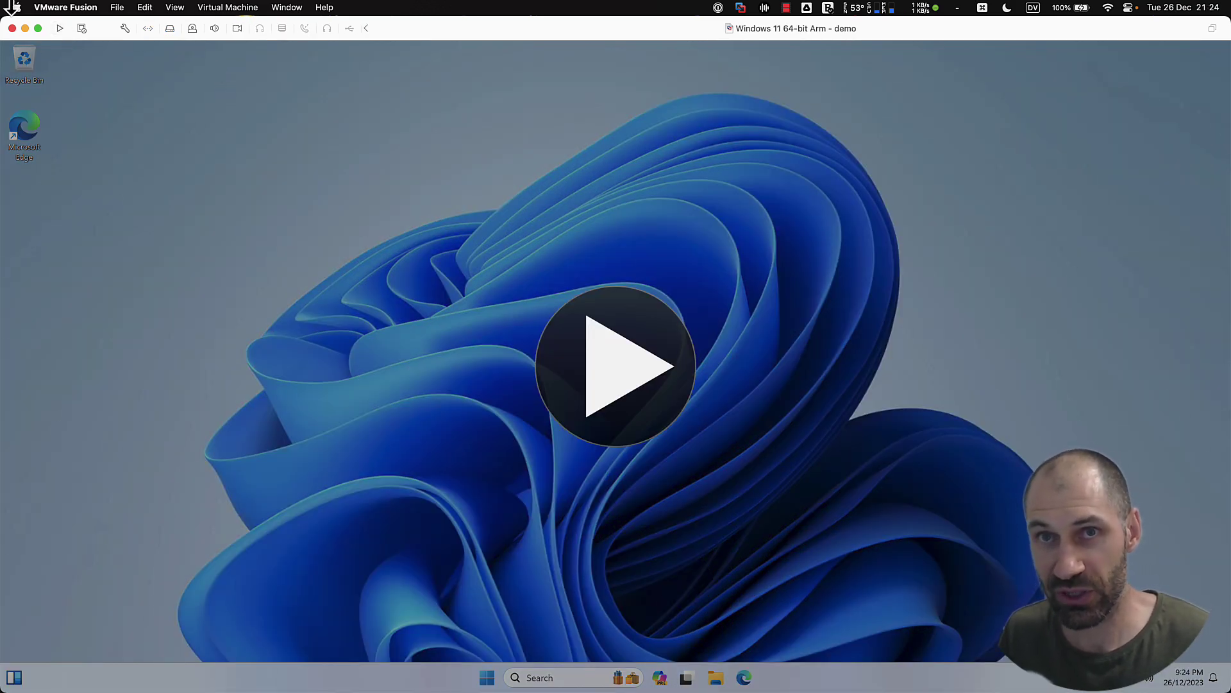
# Close the suspended VM window and resume Windows 11 64-bit Arm - demo from the menu-bar library
pyautogui.click(12, 29)
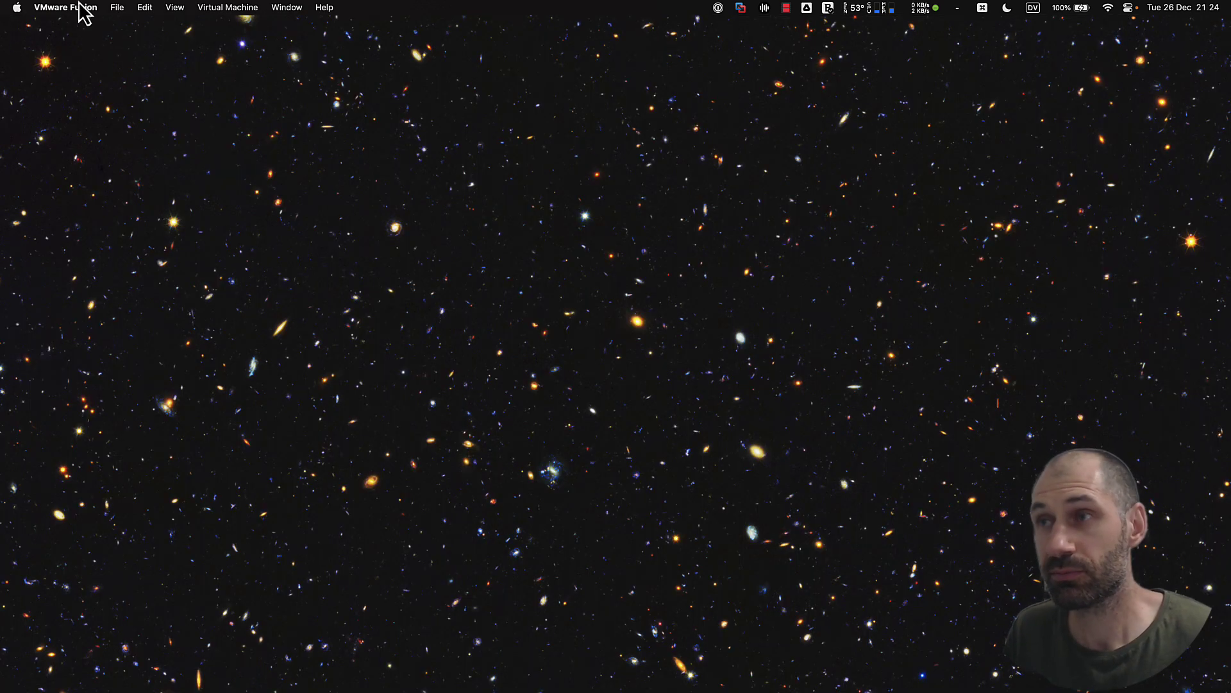
pyautogui.click(741, 7)
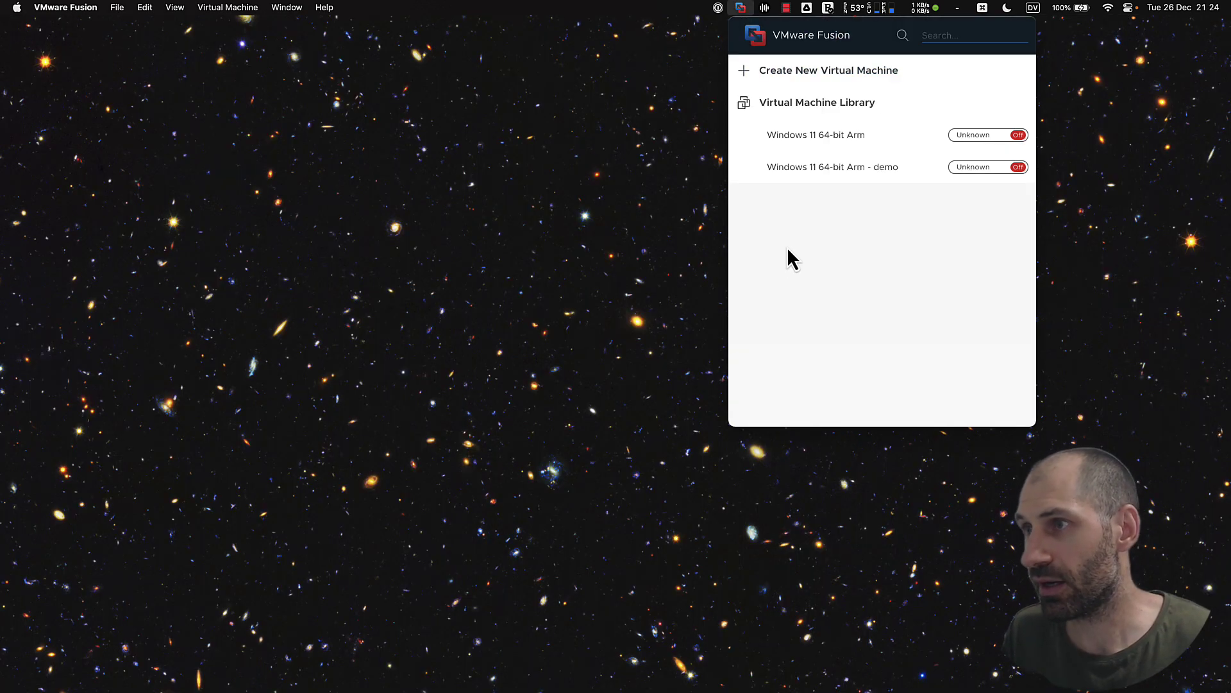
pyautogui.click(837, 168)
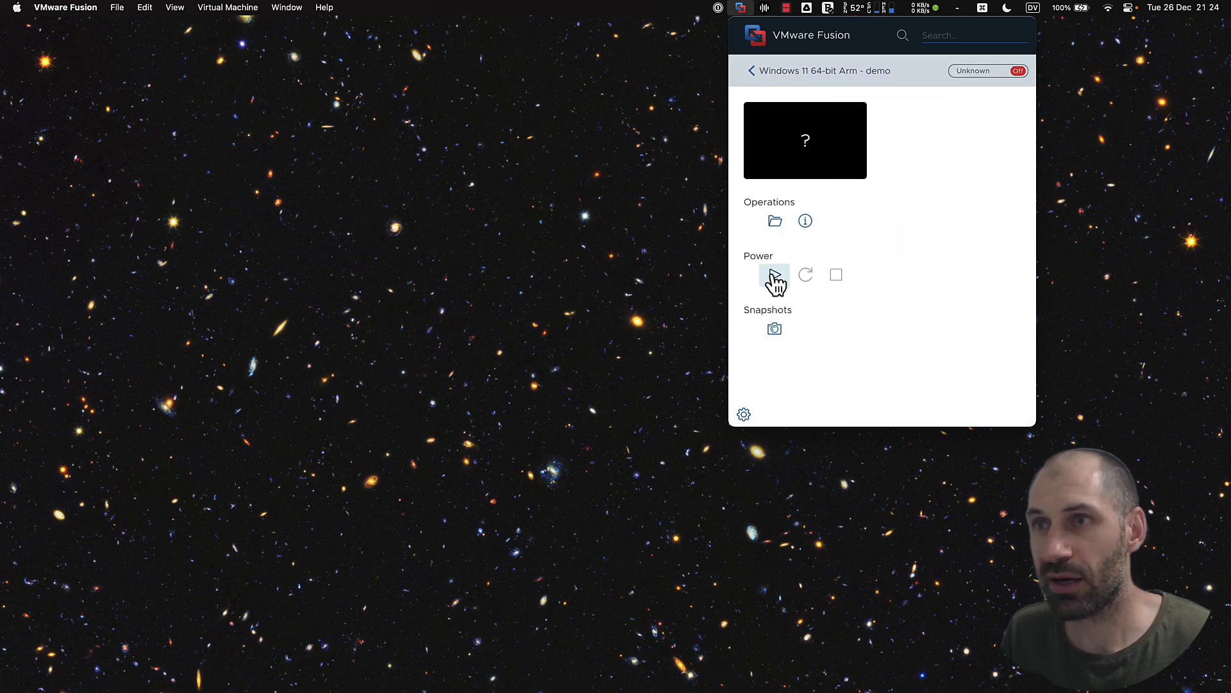
pyautogui.click(242, 11)
pyautogui.click(241, 12)
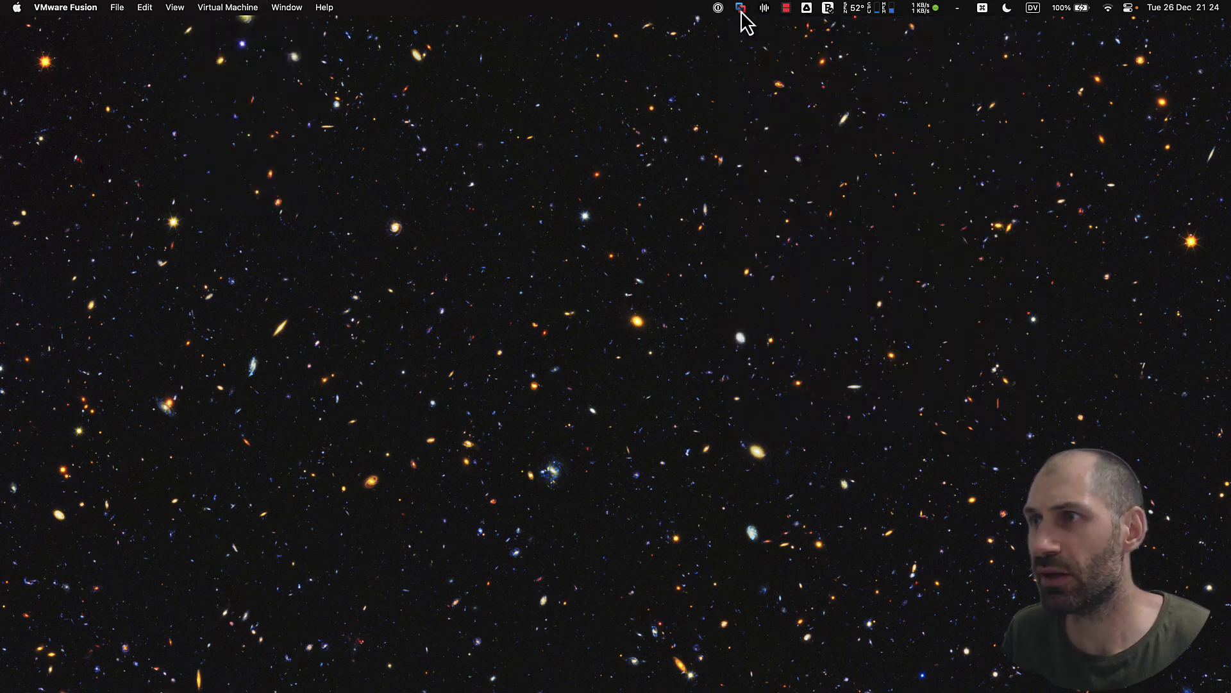
pyautogui.click(742, 10)
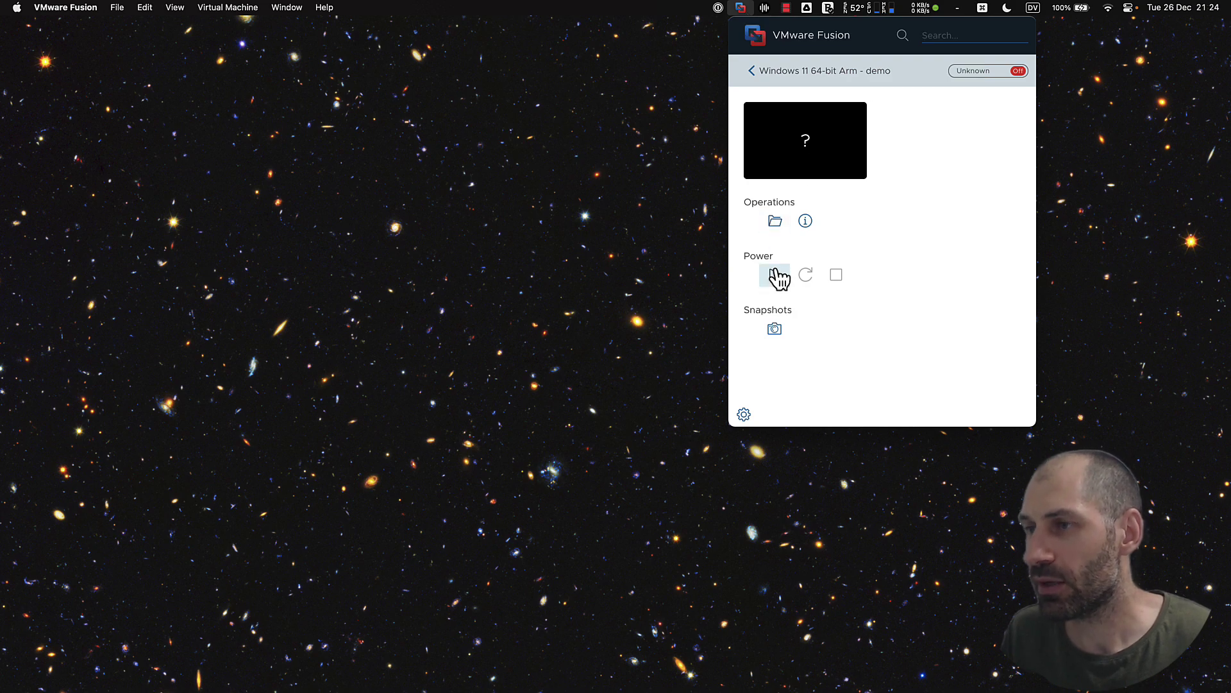
pyautogui.click(775, 276)
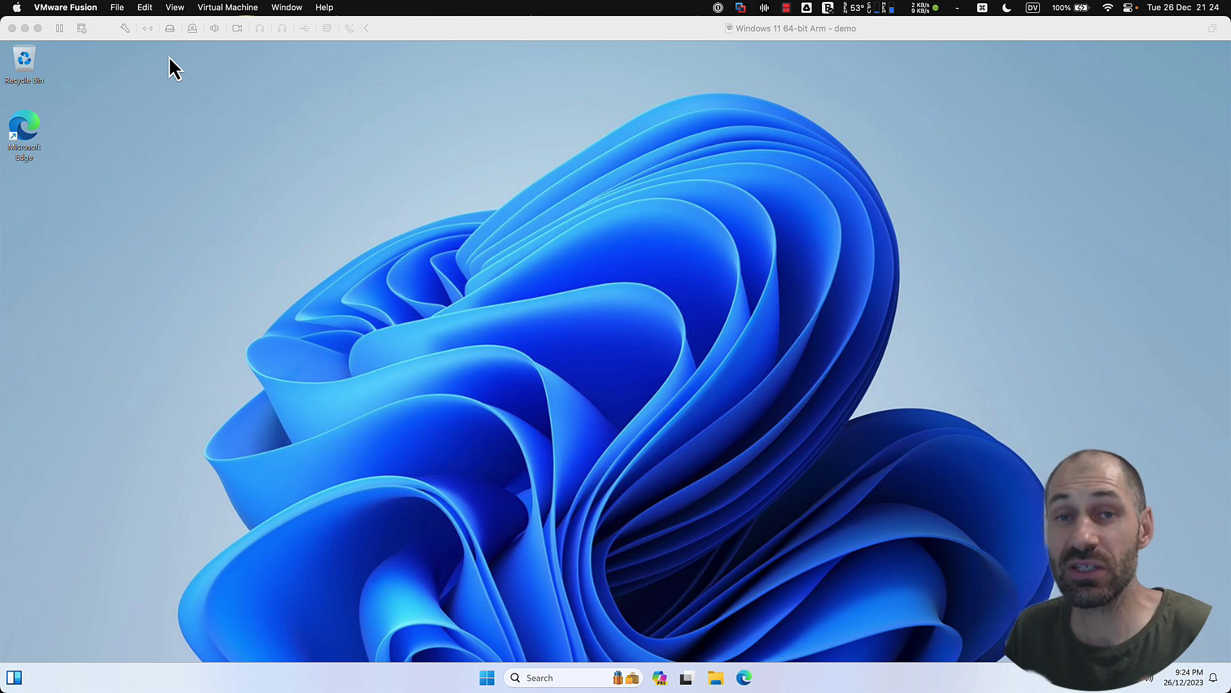
# Suspend the demo VM and confirm its Processors & Memory settings are locked
pyautogui.click(62, 29)
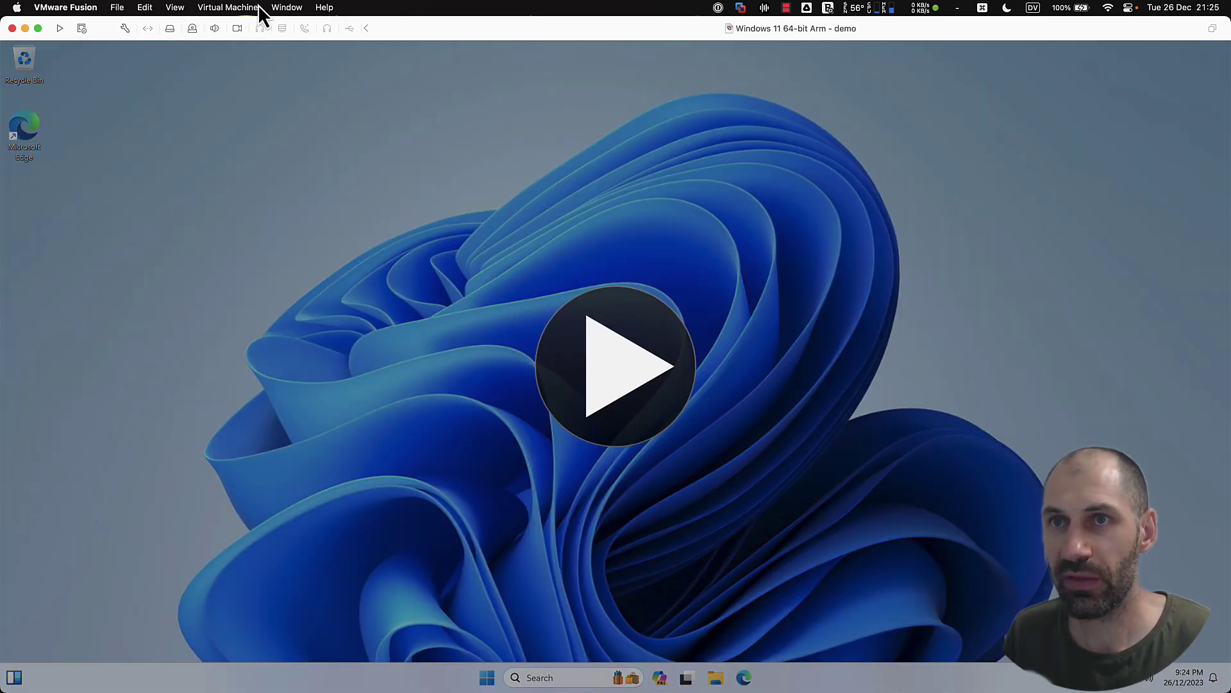
pyautogui.click(259, 8)
pyautogui.click(249, 122)
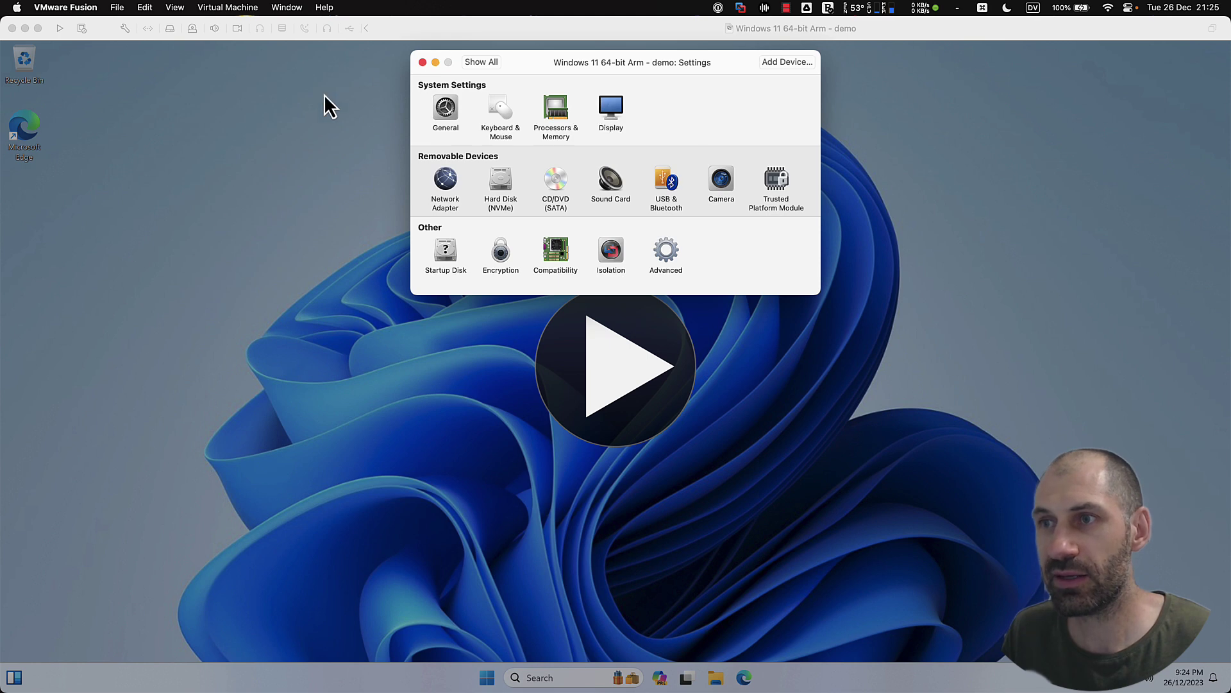
pyautogui.click(552, 123)
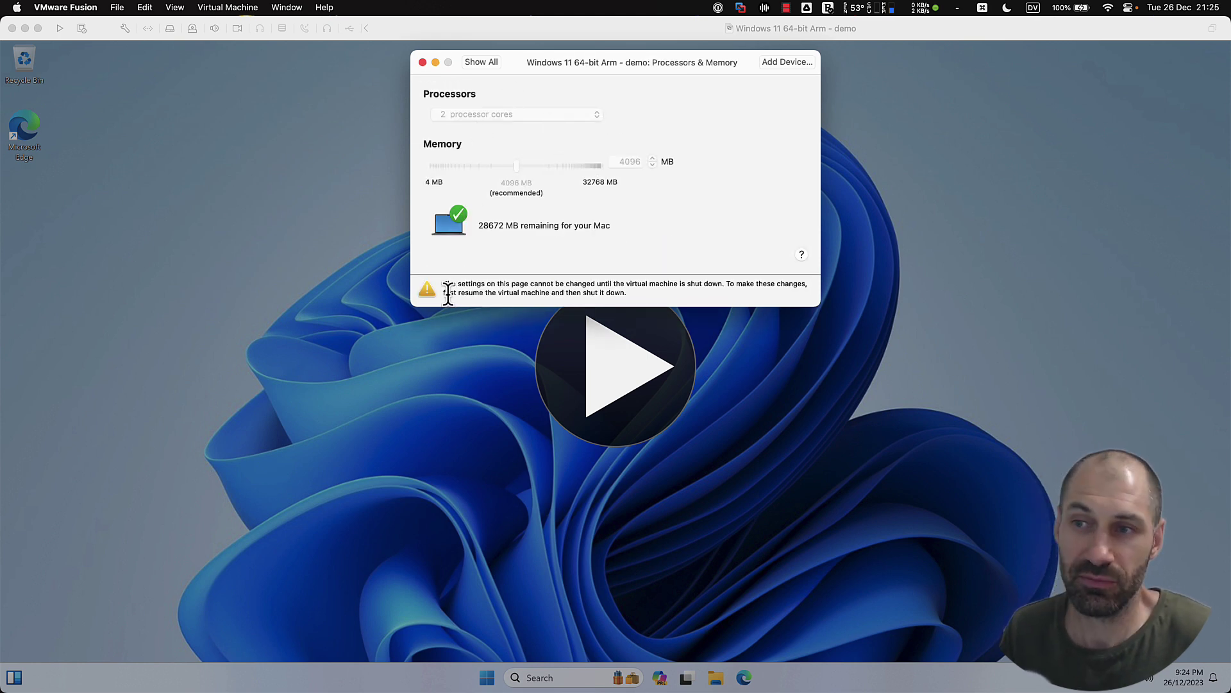
pyautogui.moveTo(442, 283); pyautogui.dragTo(681, 297)
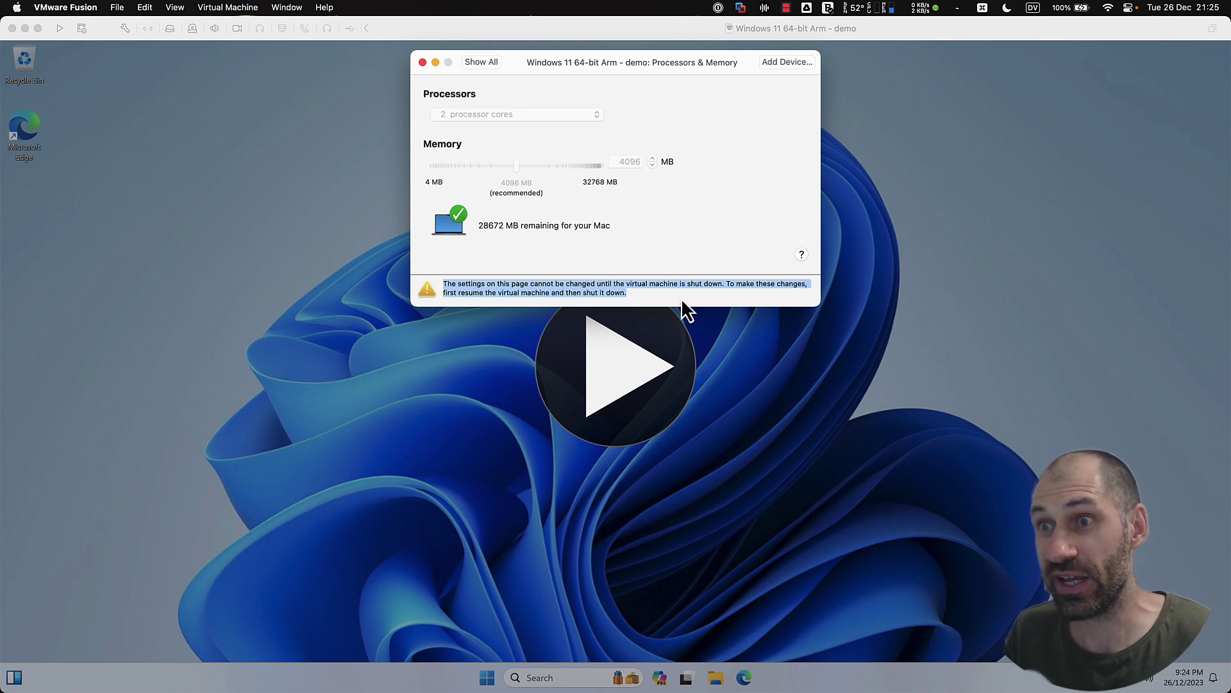
pyautogui.click(423, 63)
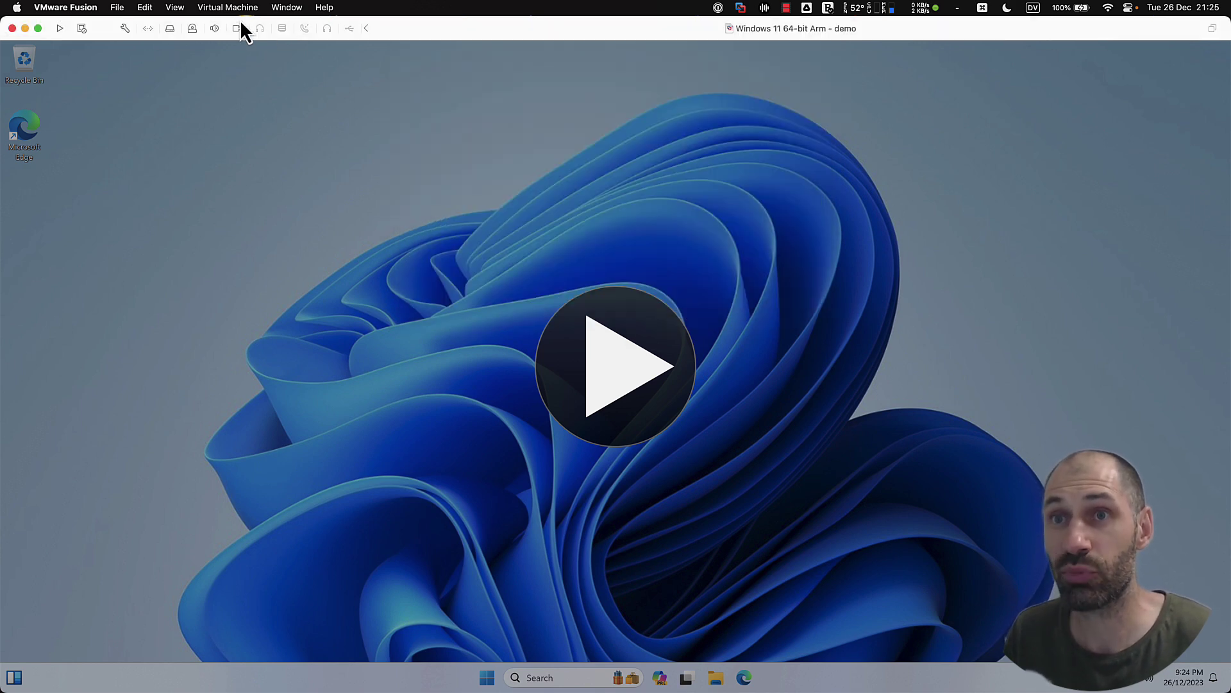
# Resume the suspended VM from the Virtual Machine menu
pyautogui.click(226, 8)
pyautogui.click(225, 8)
pyautogui.click(226, 8)
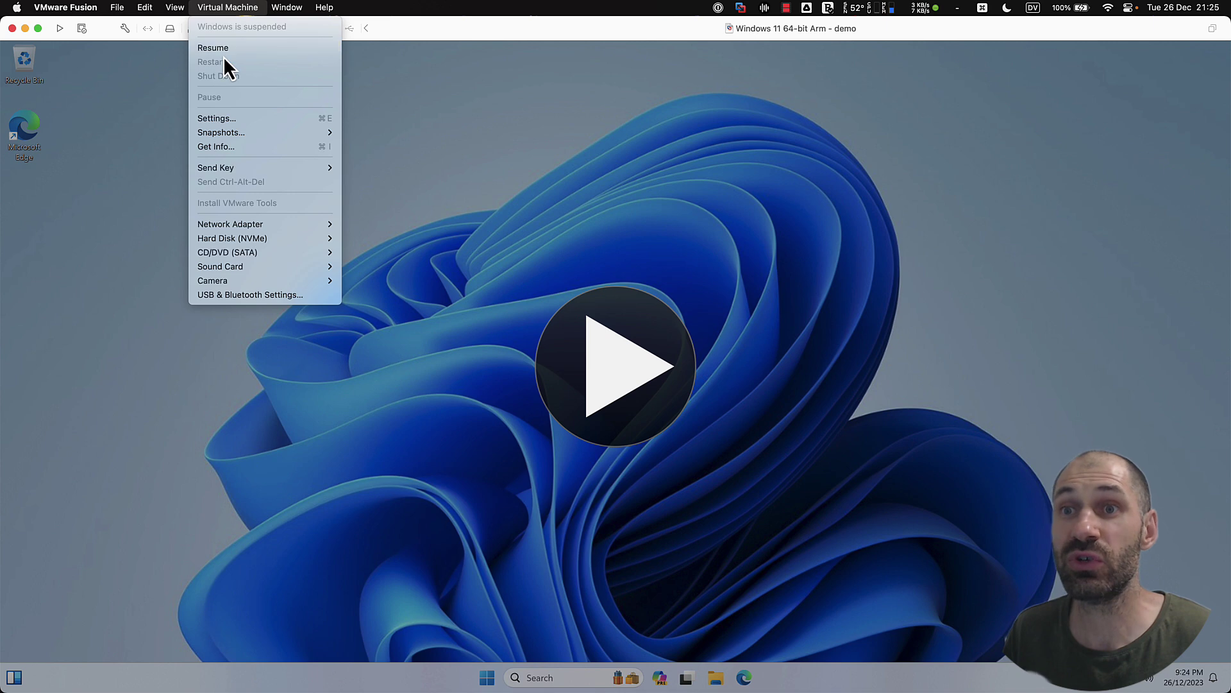
pyautogui.click(220, 48)
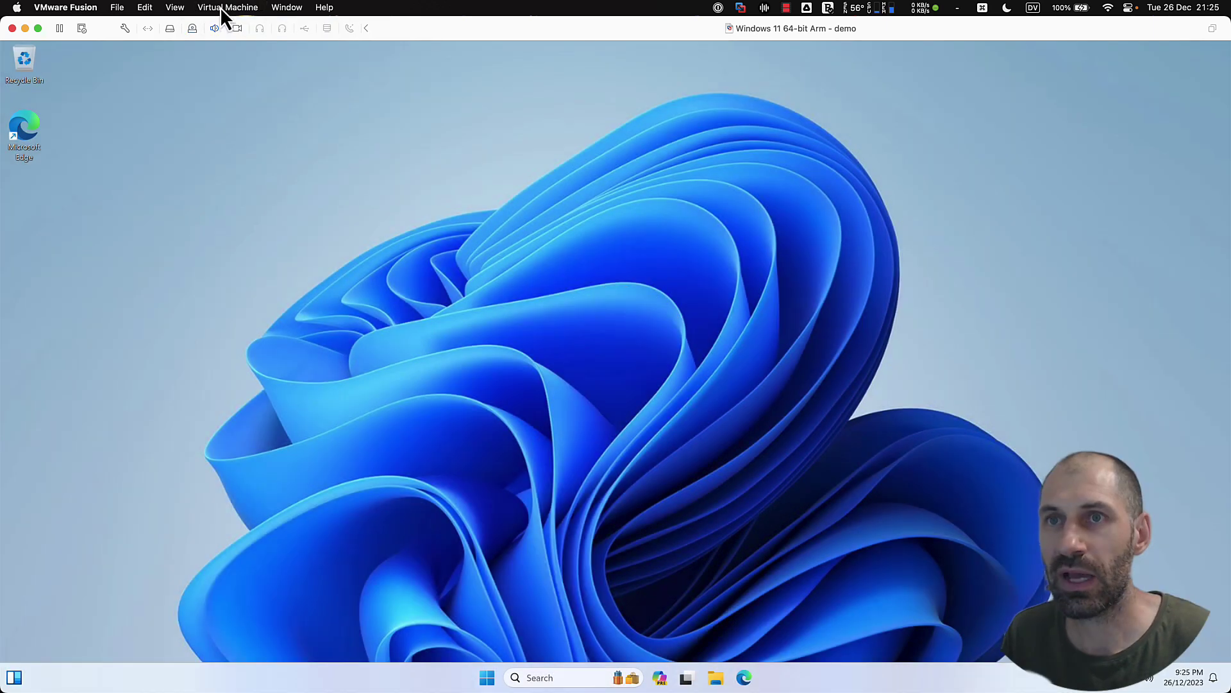
# Shut down Windows via Virtual Machine > Shut Down and confirm, leaving the demo VM powered off
pyautogui.click(220, 7)
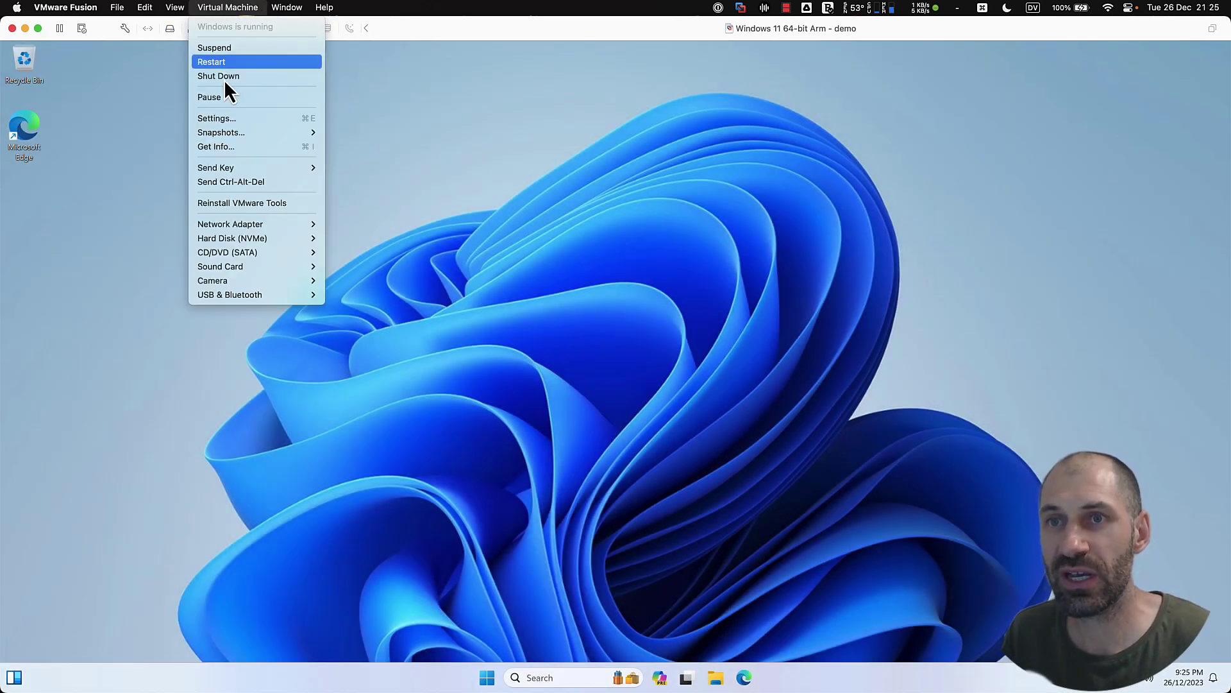
pyautogui.click(602, 514)
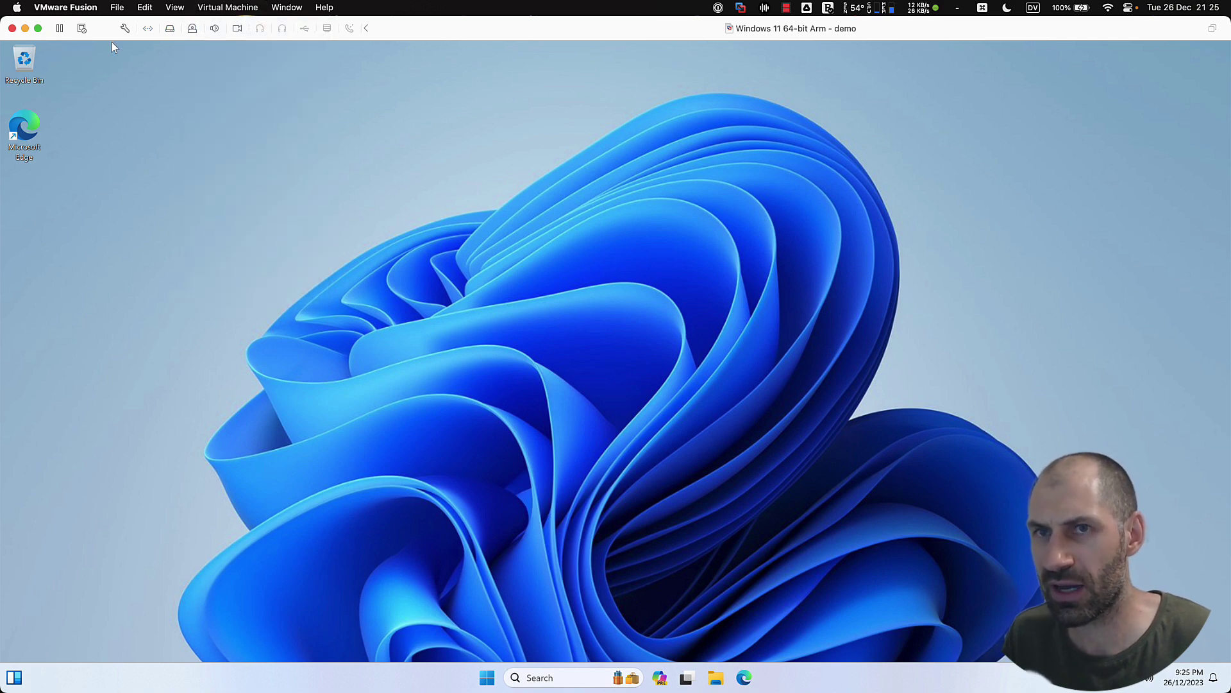
pyautogui.click(487, 677)
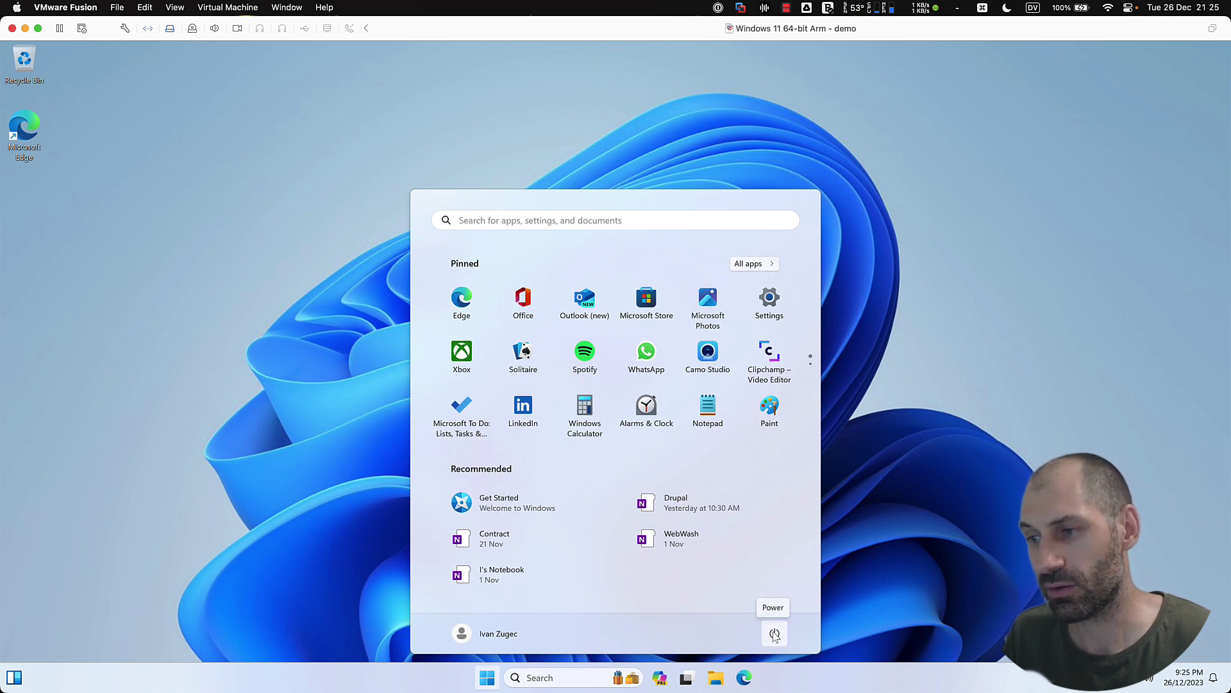
pyautogui.click(299, 508)
pyautogui.click(207, 5)
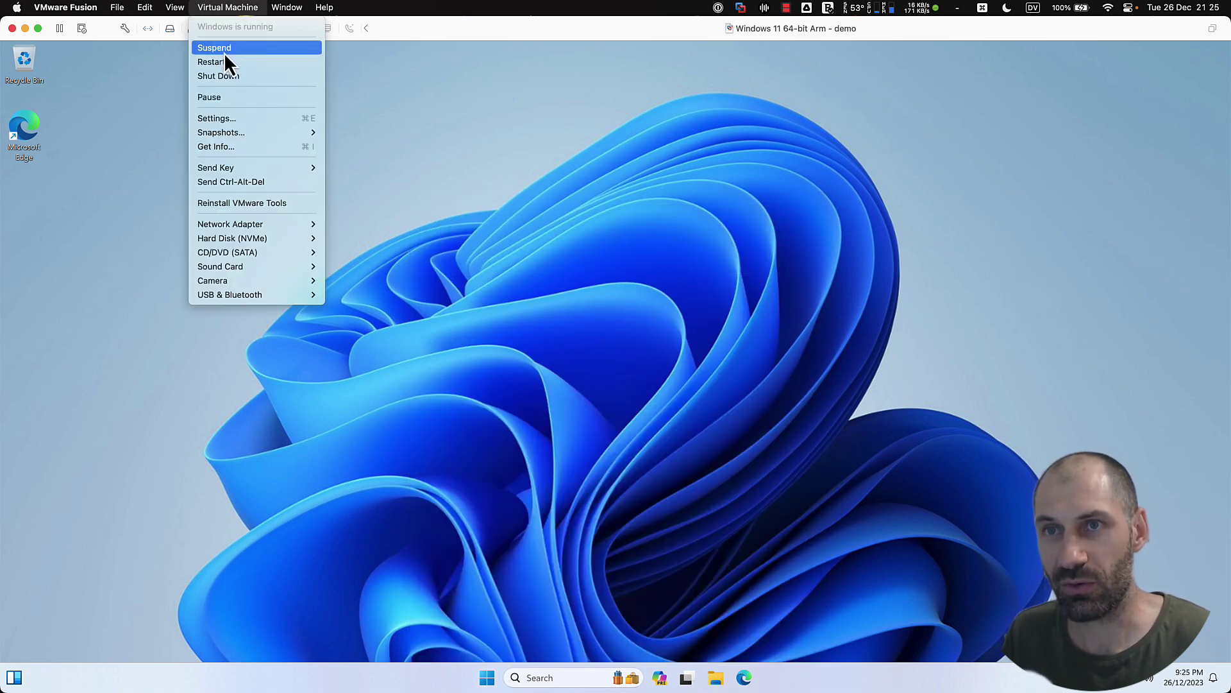
pyautogui.click(229, 76)
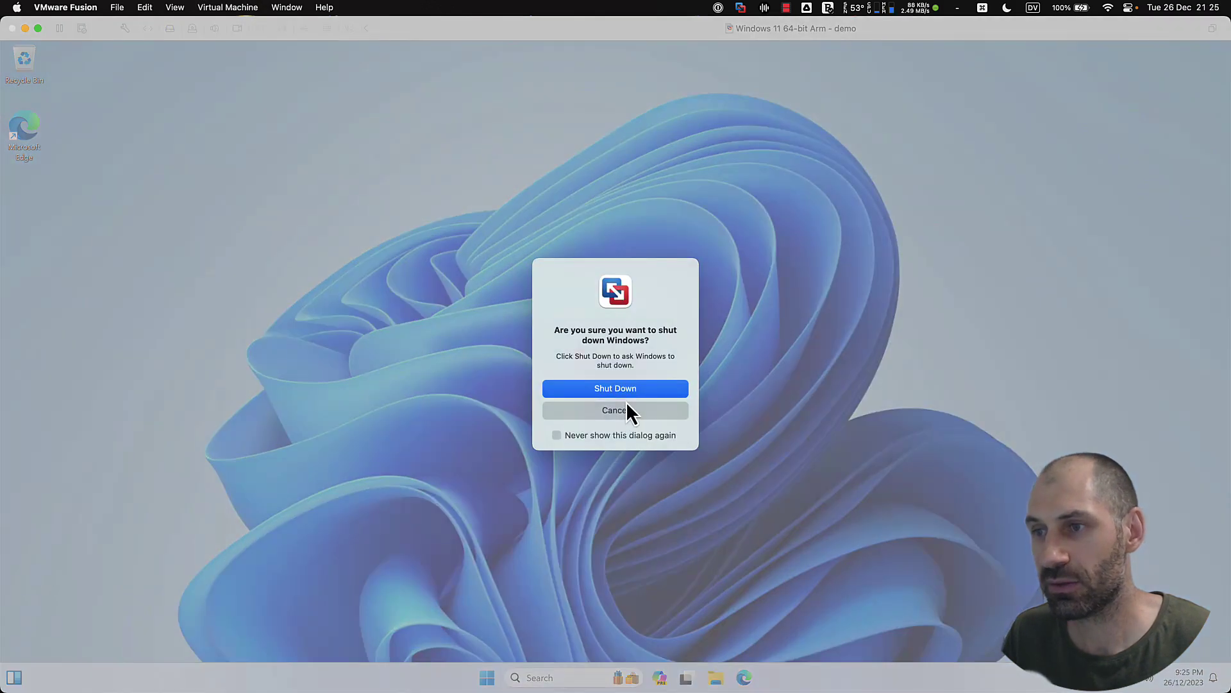
pyautogui.click(624, 389)
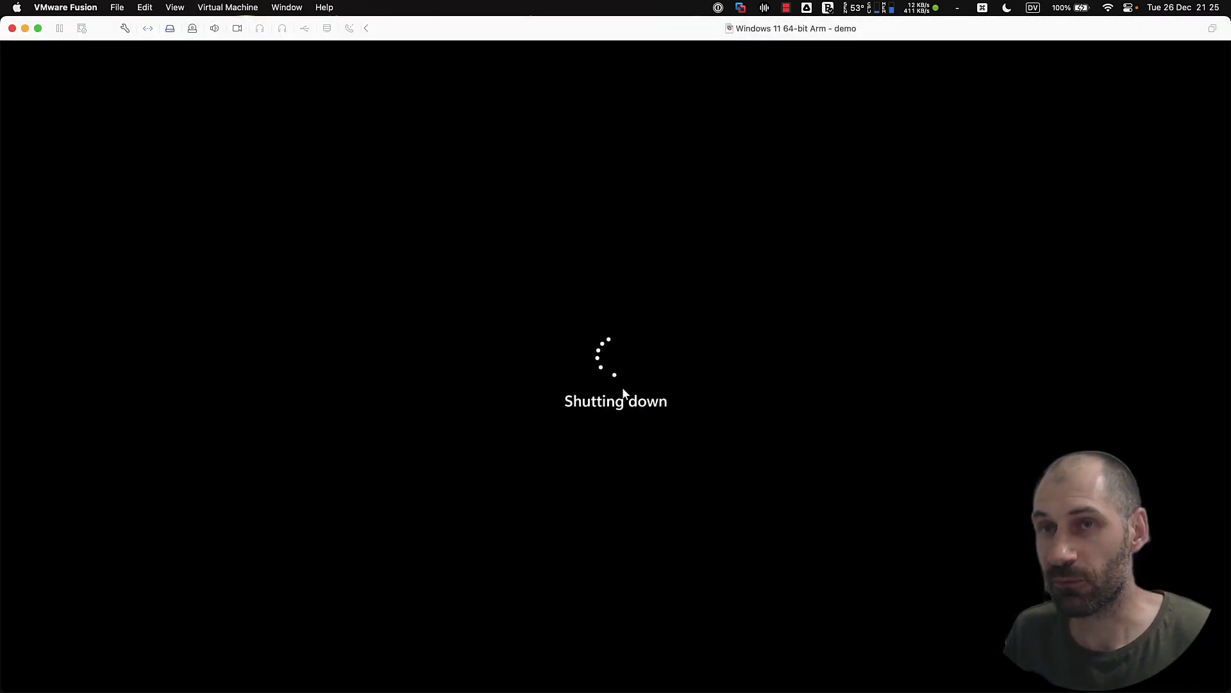
pyautogui.click(622, 389)
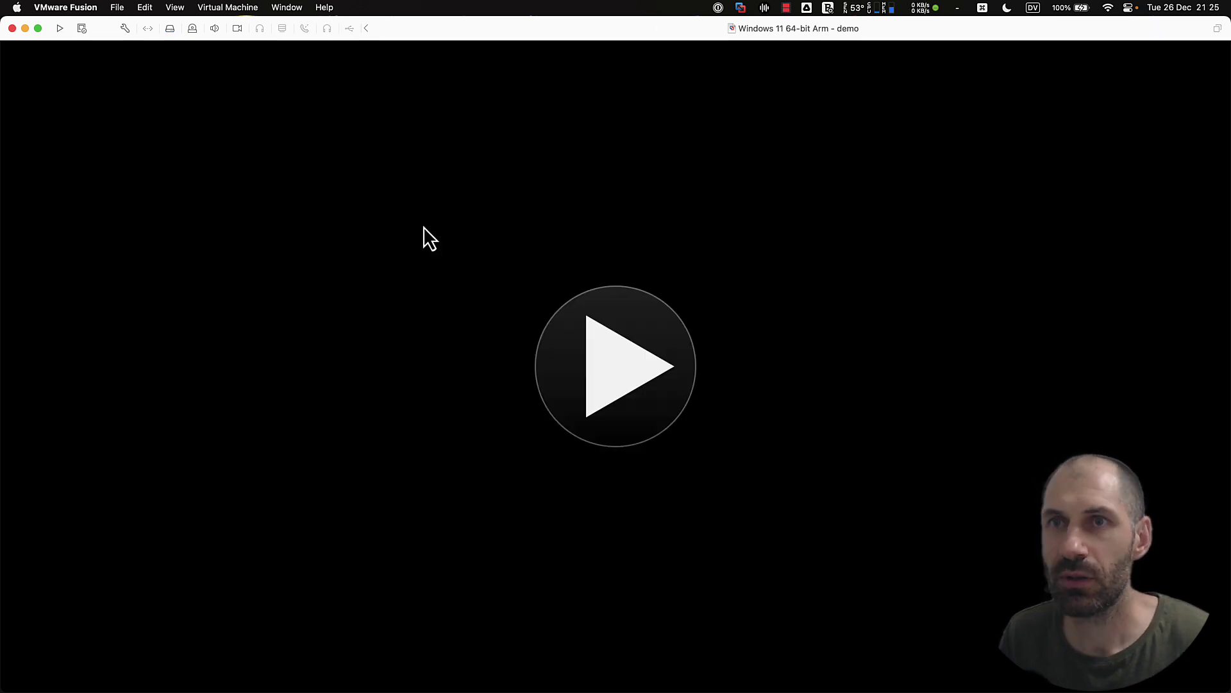
pyautogui.click(218, 7)
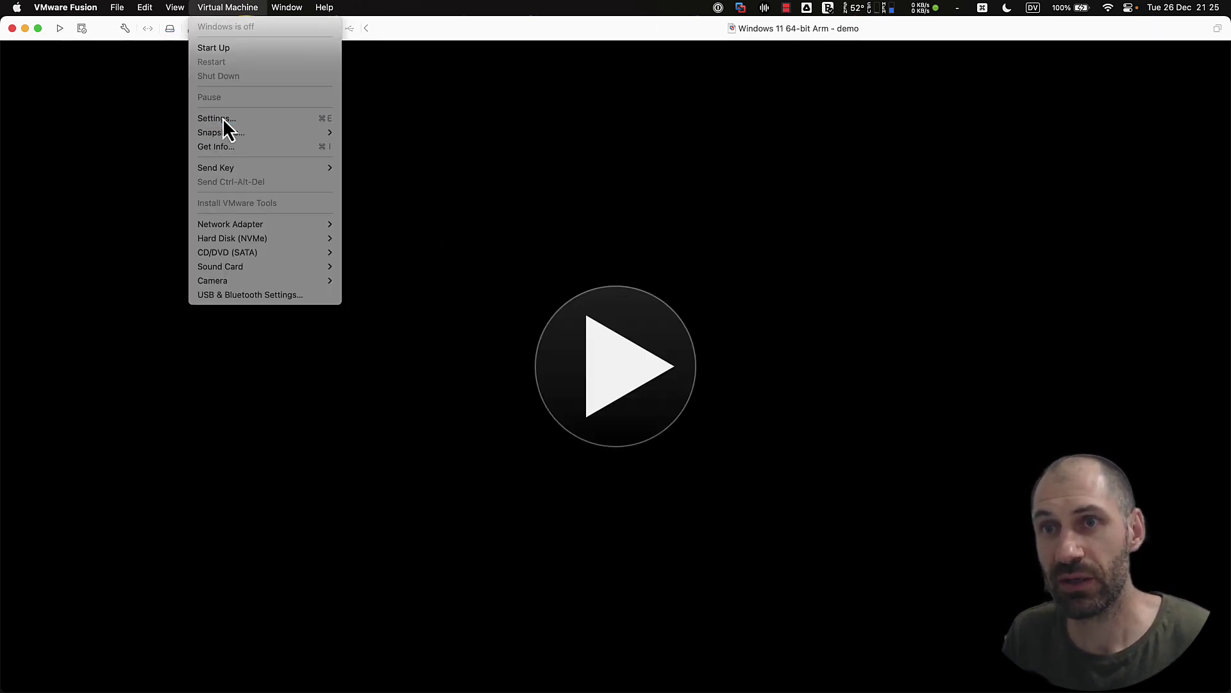
# Review Processors & Memory, leaving memory at 4096 MB, then open the Display settings
pyautogui.click(222, 118)
pyautogui.click(545, 116)
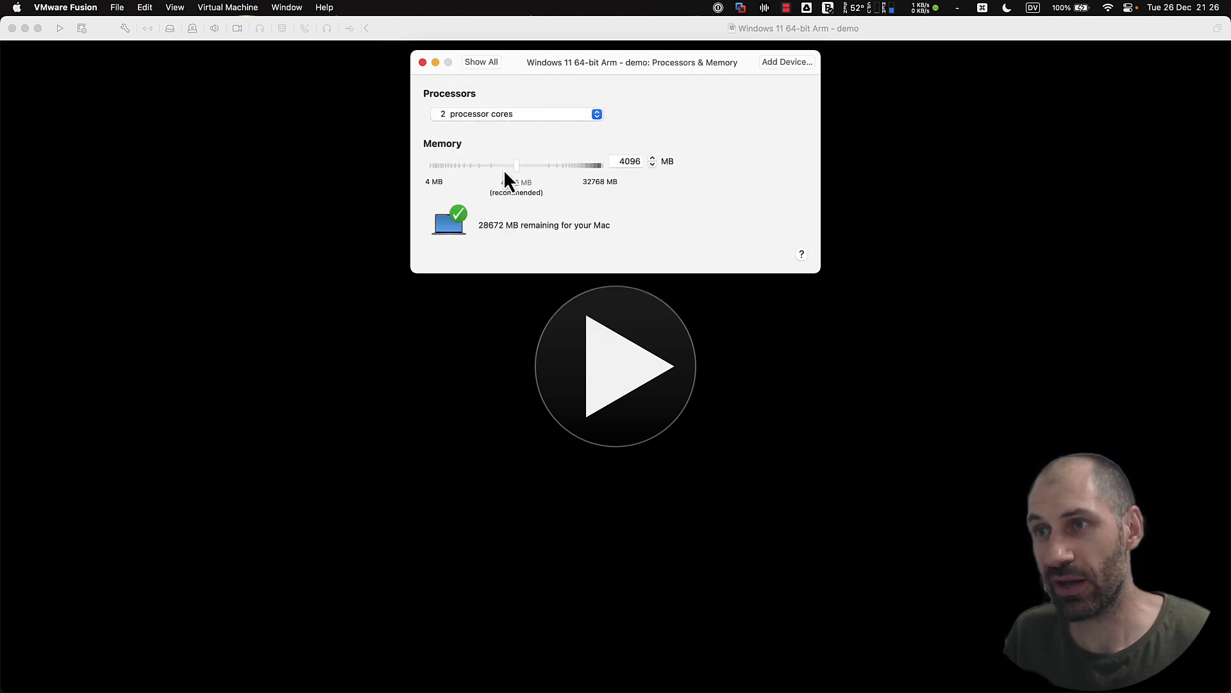
pyautogui.moveTo(512, 171)
pyautogui.mouseDown()
pyautogui.moveTo(538, 173)
pyautogui.moveTo(506, 180)
pyautogui.mouseUp()
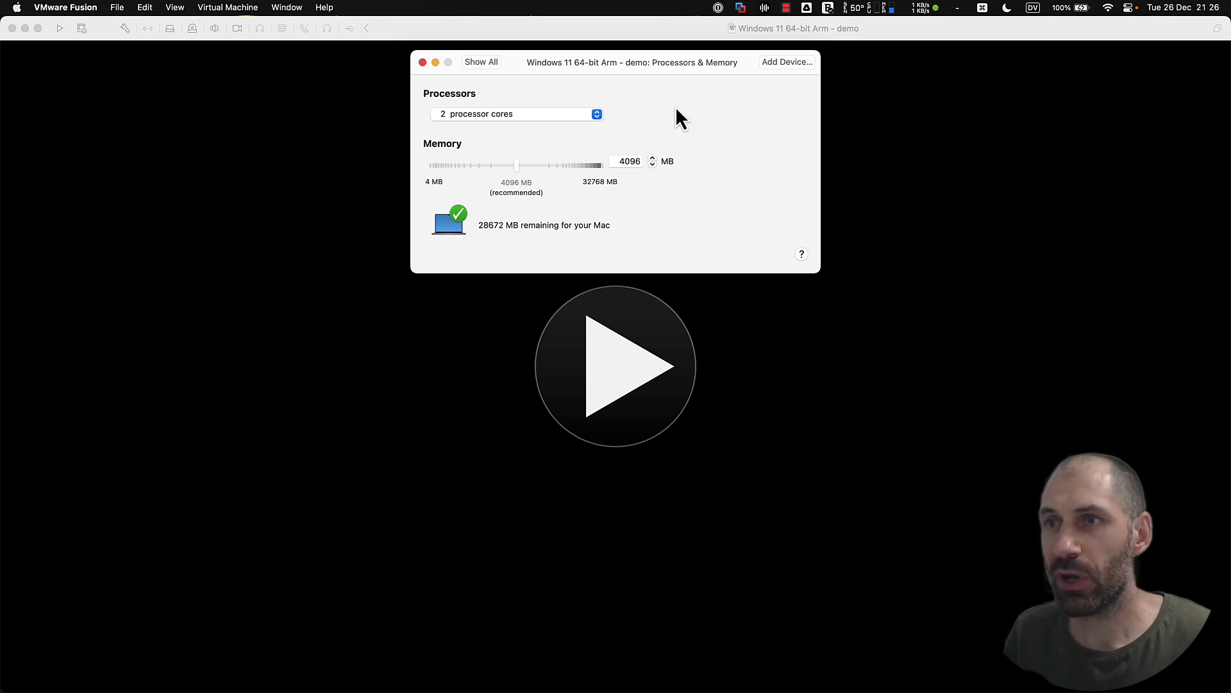
pyautogui.click(493, 64)
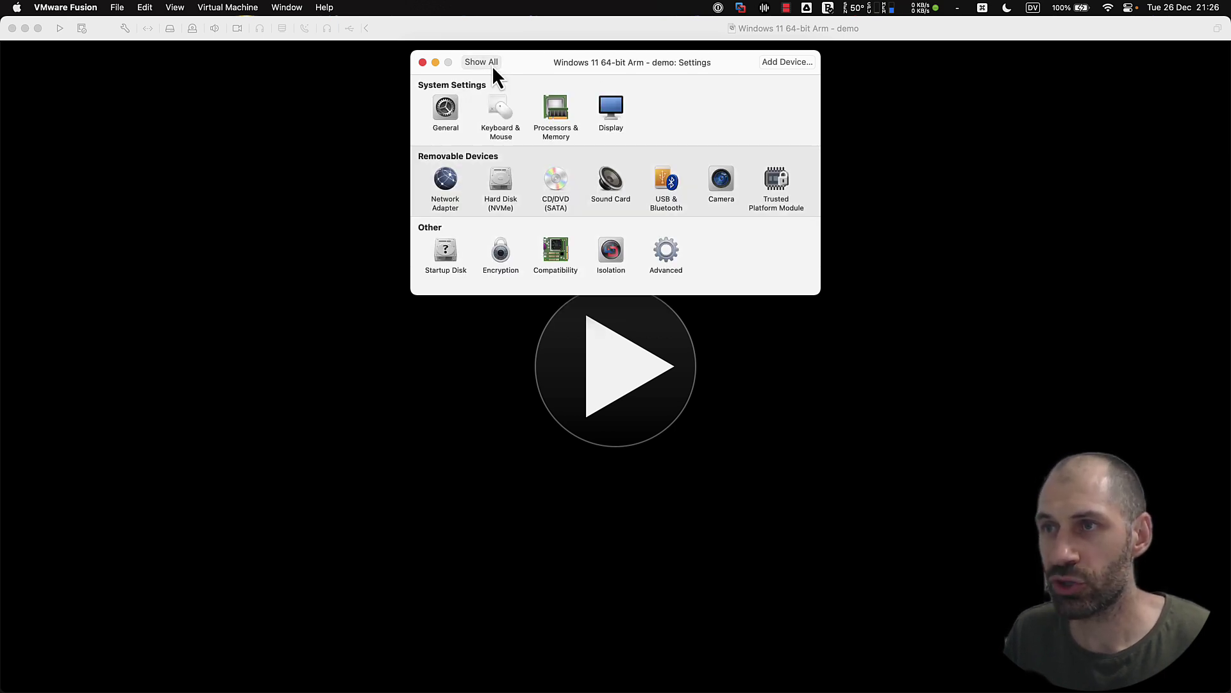
pyautogui.click(612, 112)
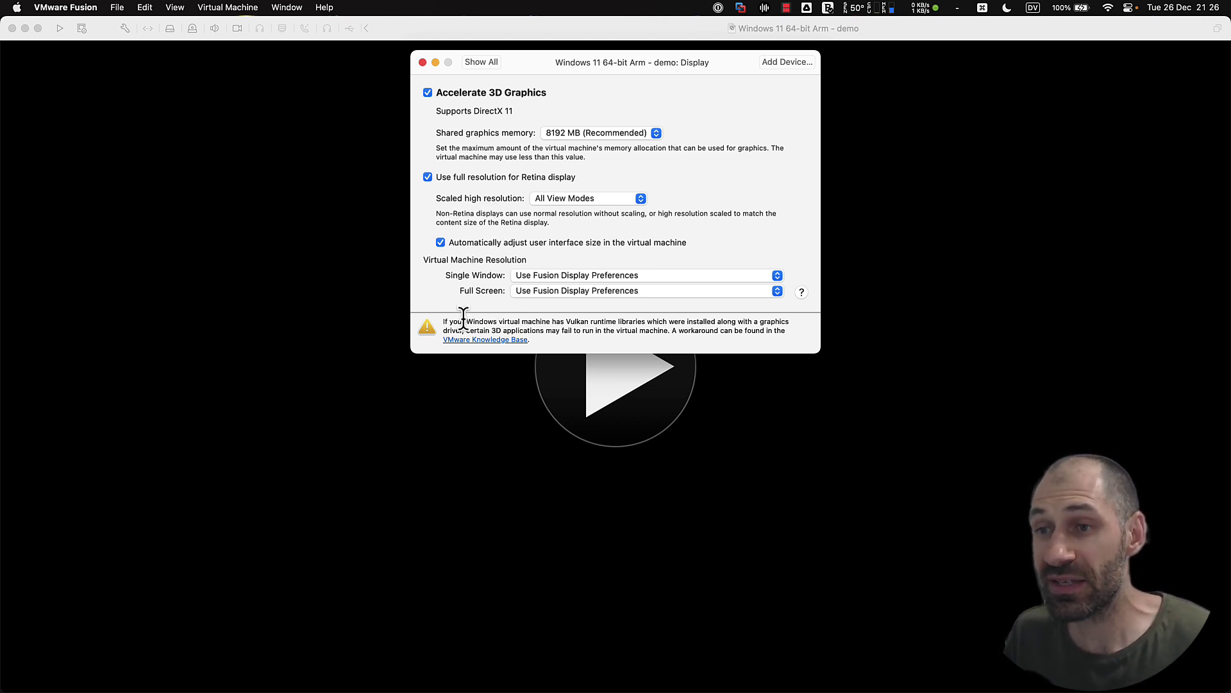
# Return to the settings overview and open the Advanced settings
pyautogui.click(223, 7)
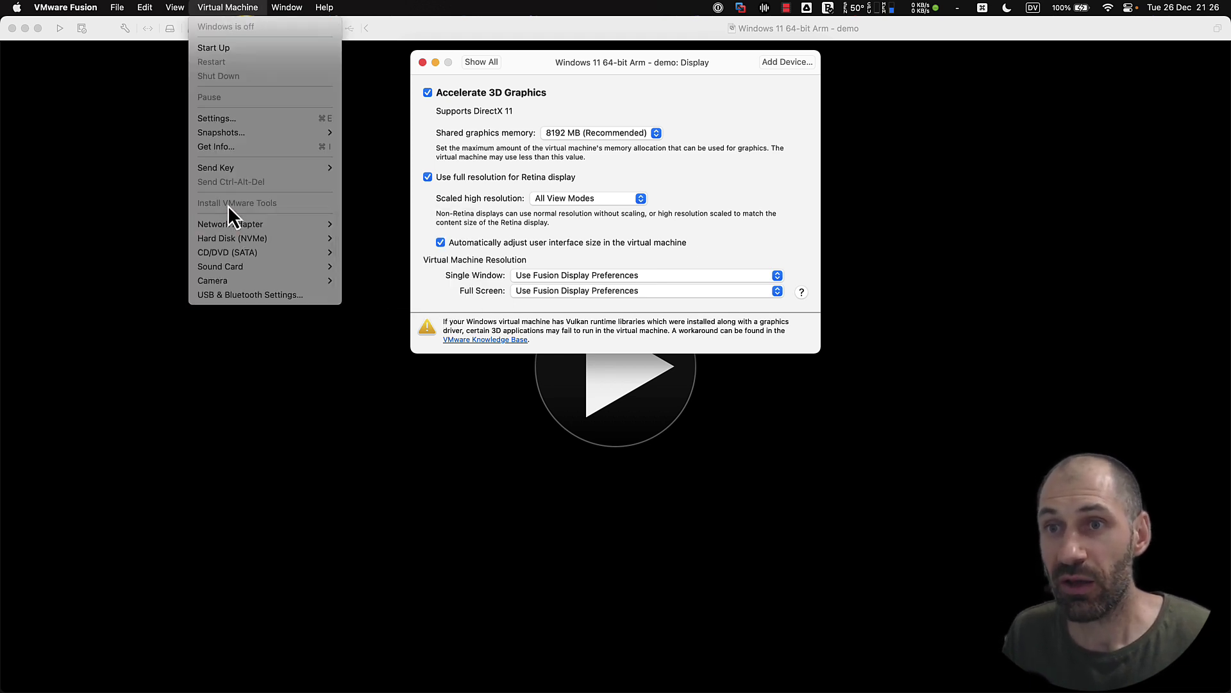
pyautogui.click(619, 91)
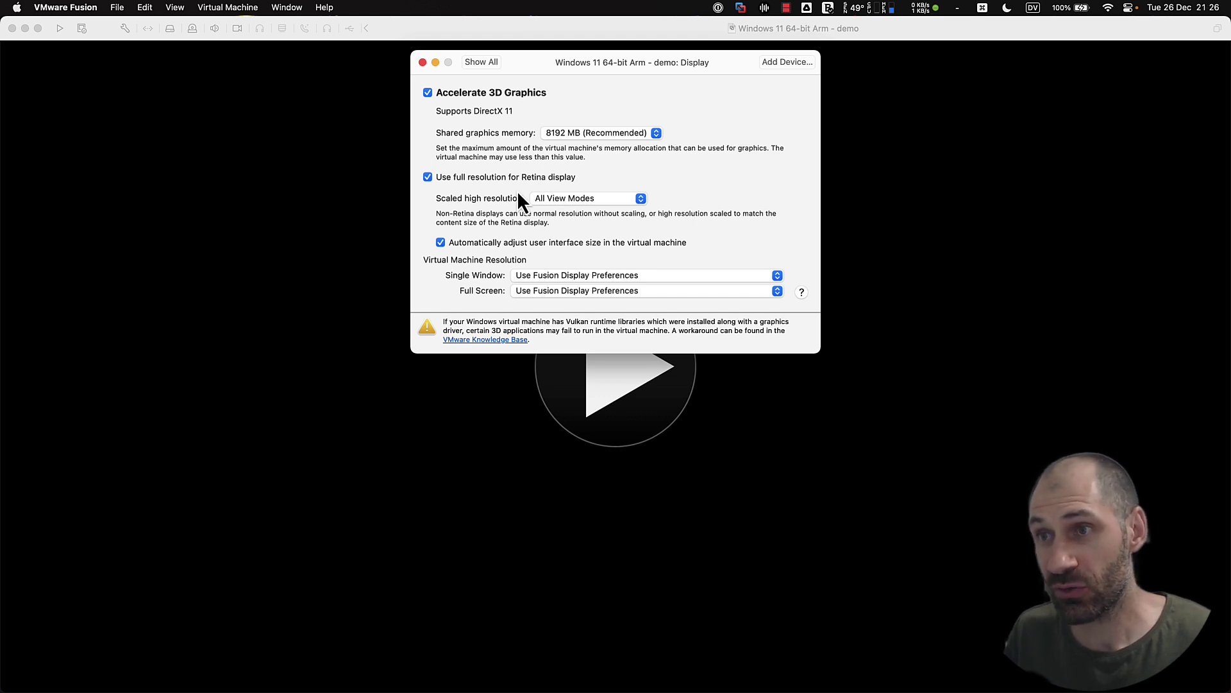
pyautogui.press('super+l')
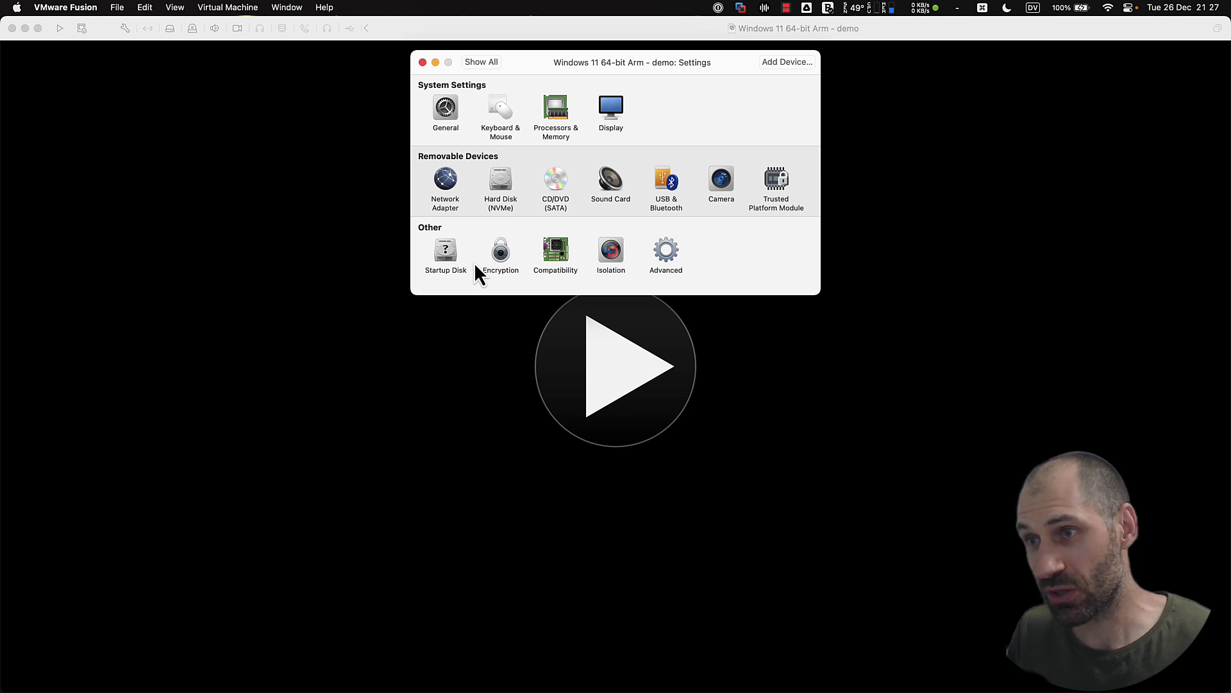
pyautogui.click(667, 251)
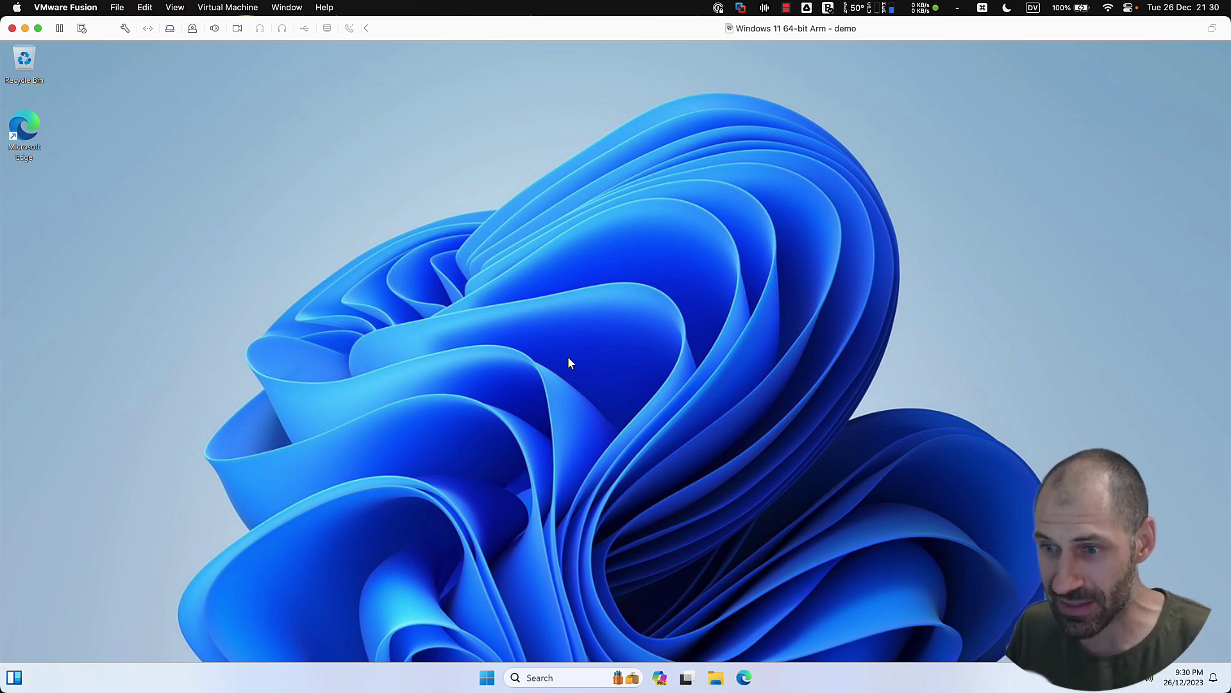
# Launch Microsoft Store from the Pinned apps in the Windows Start menu
pyautogui.press('super')
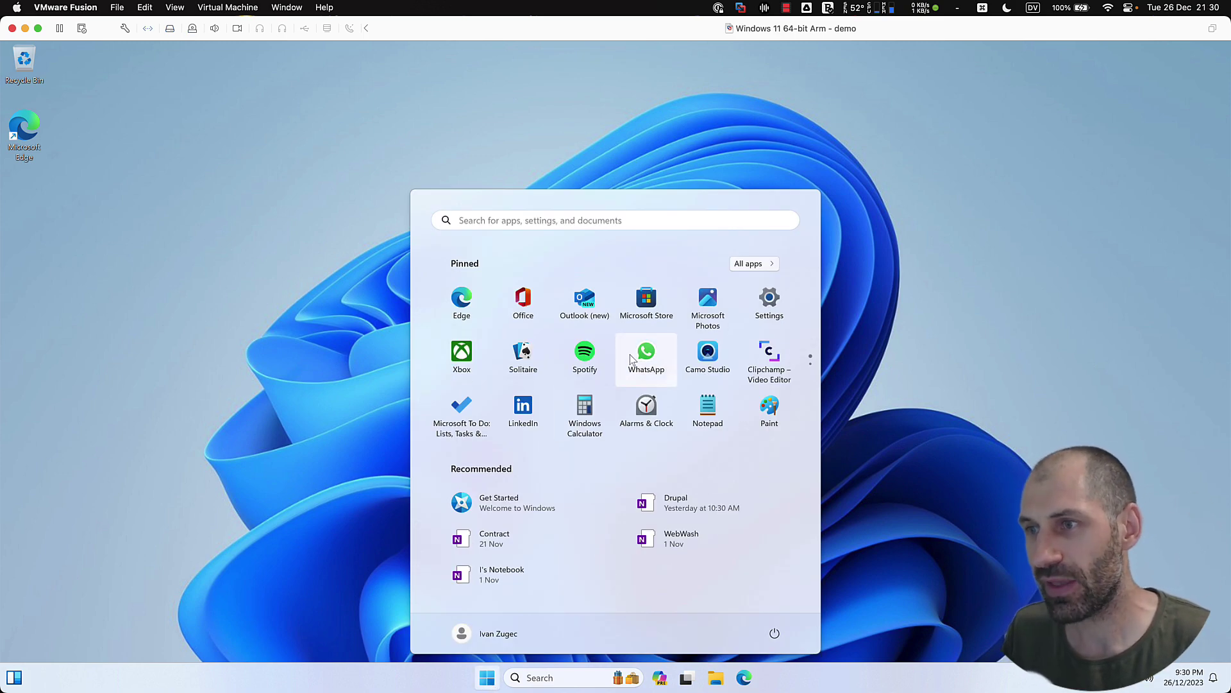
pyautogui.click(653, 303)
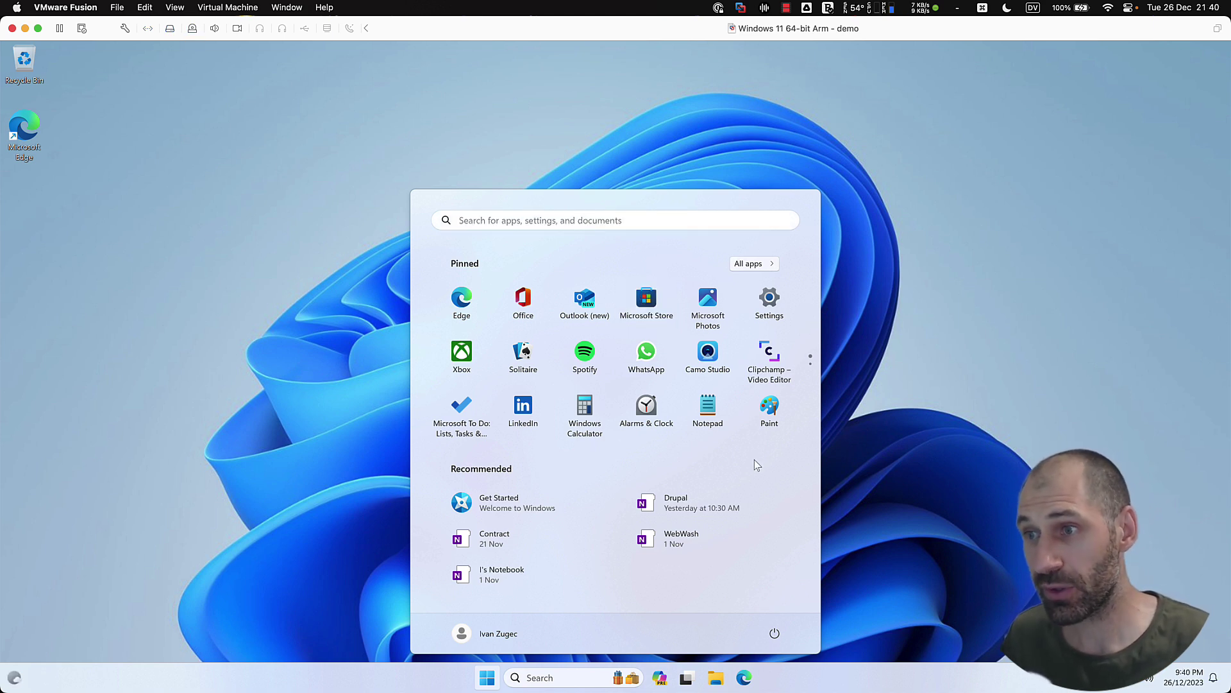
pyautogui.click(647, 301)
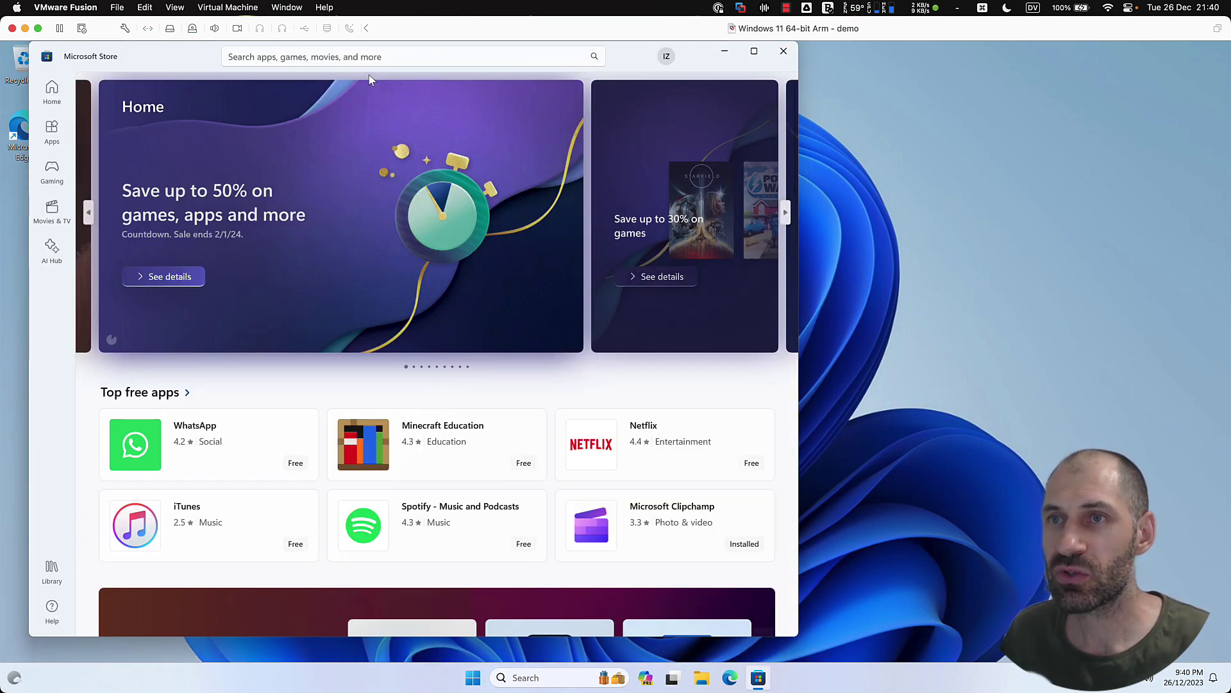
# Search the Store for 'minecraft' and open the Java & Bedrock Edition Deluxe Collection page
pyautogui.click(360, 56)
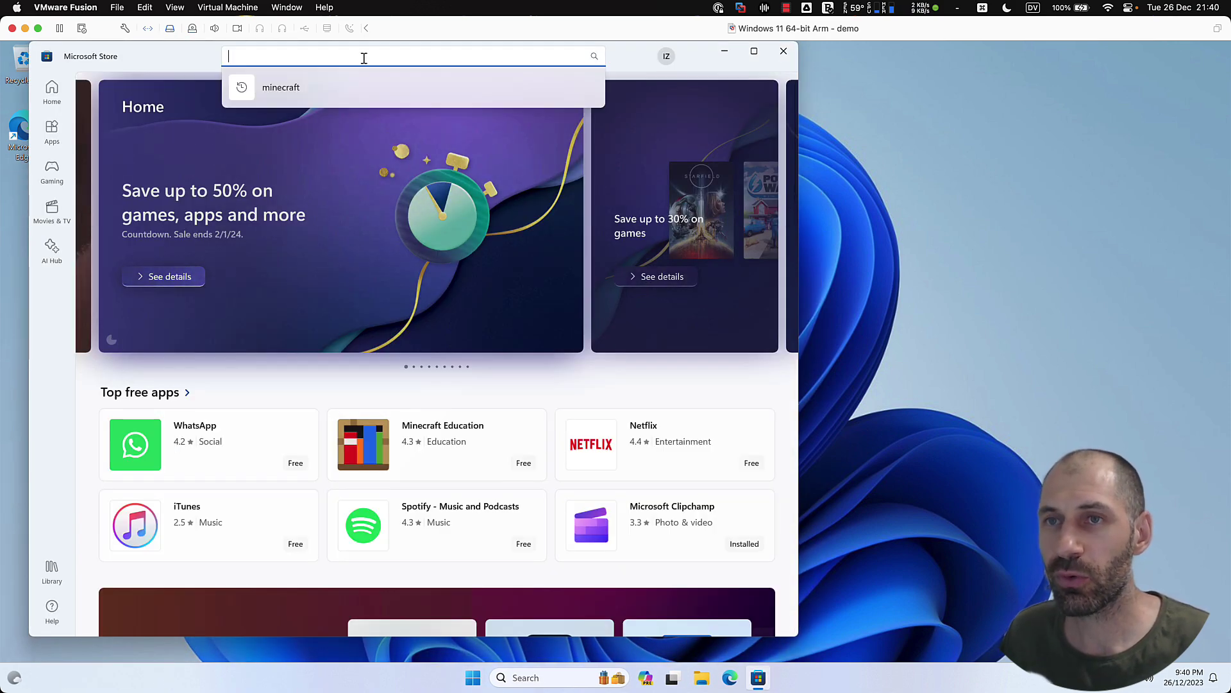
pyautogui.click(345, 87)
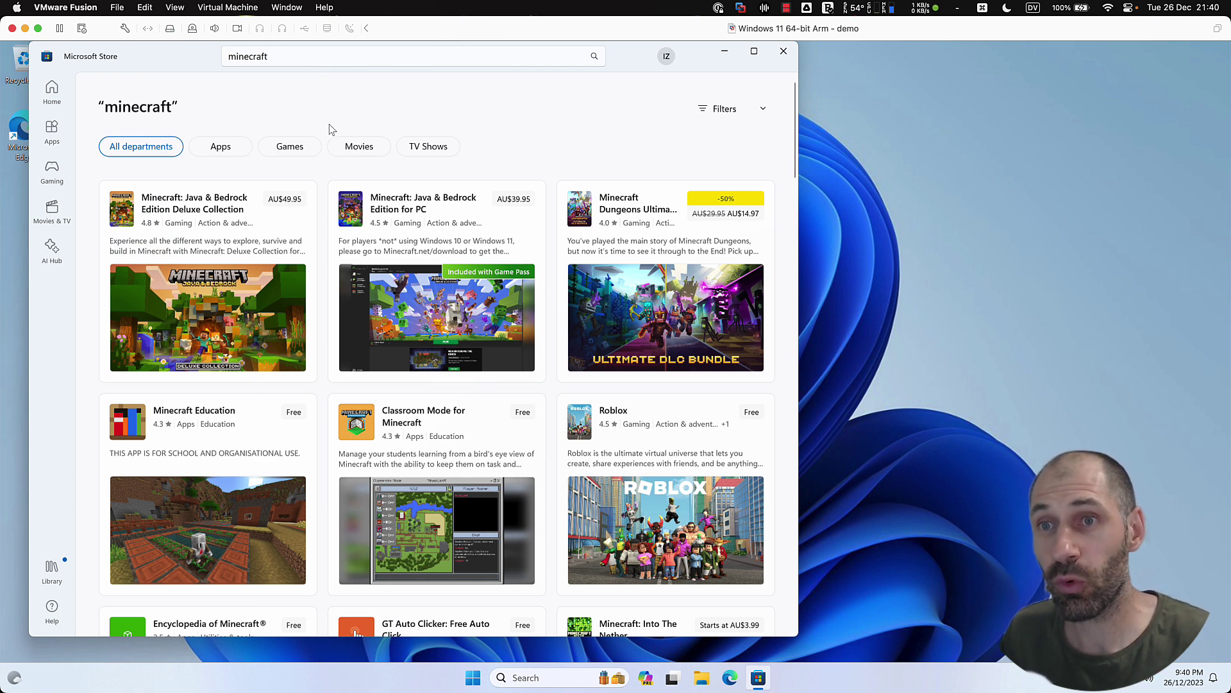
pyautogui.click(244, 219)
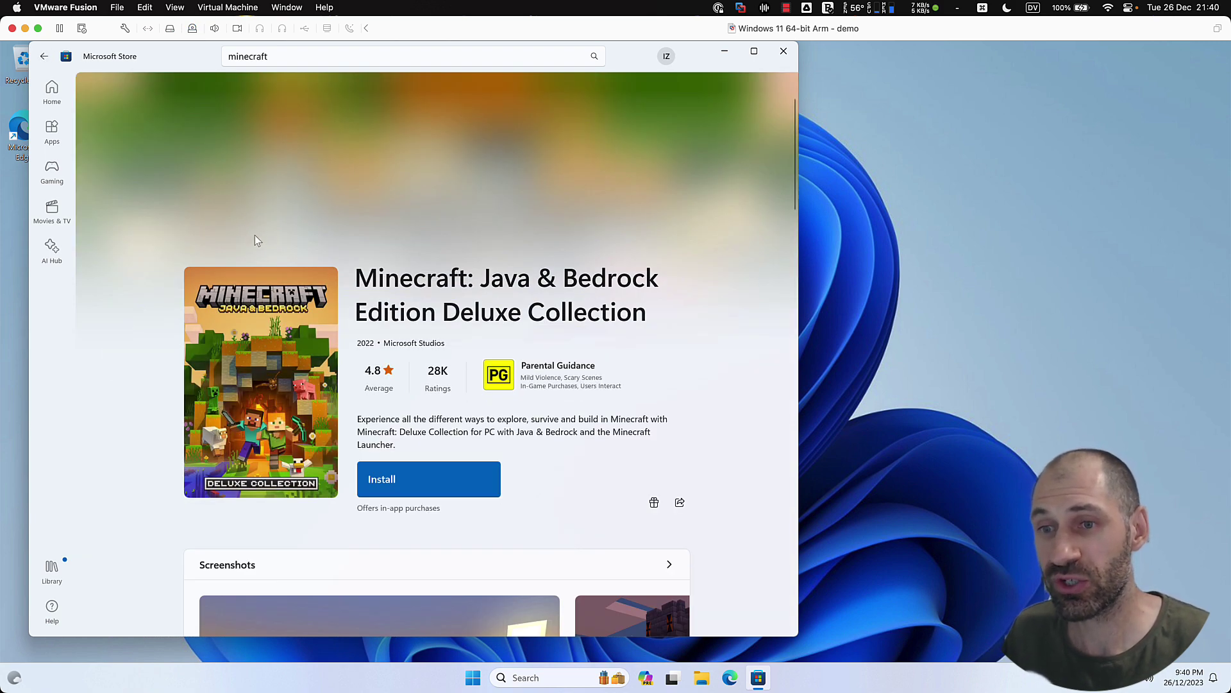
pyautogui.scroll(-5, 255, 237)
pyautogui.scroll(3, 255, 236)
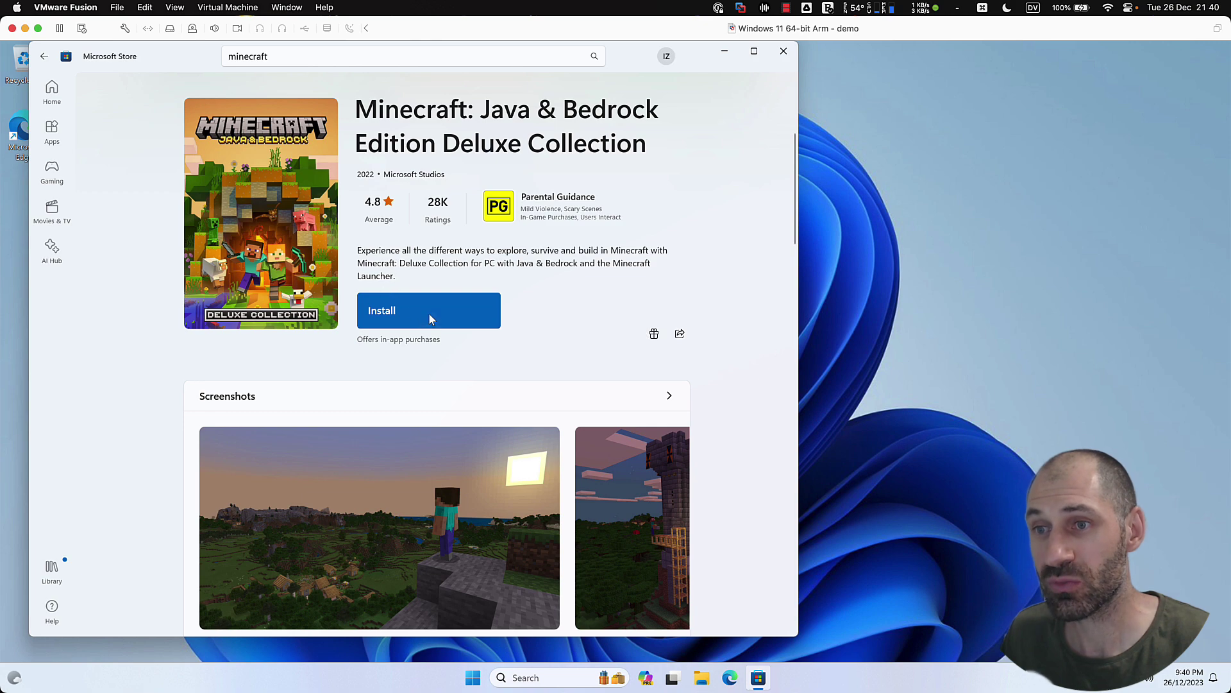
# Install the Deluxe Collection, approve the permission prompt, and launch the game with Play
pyautogui.click(429, 314)
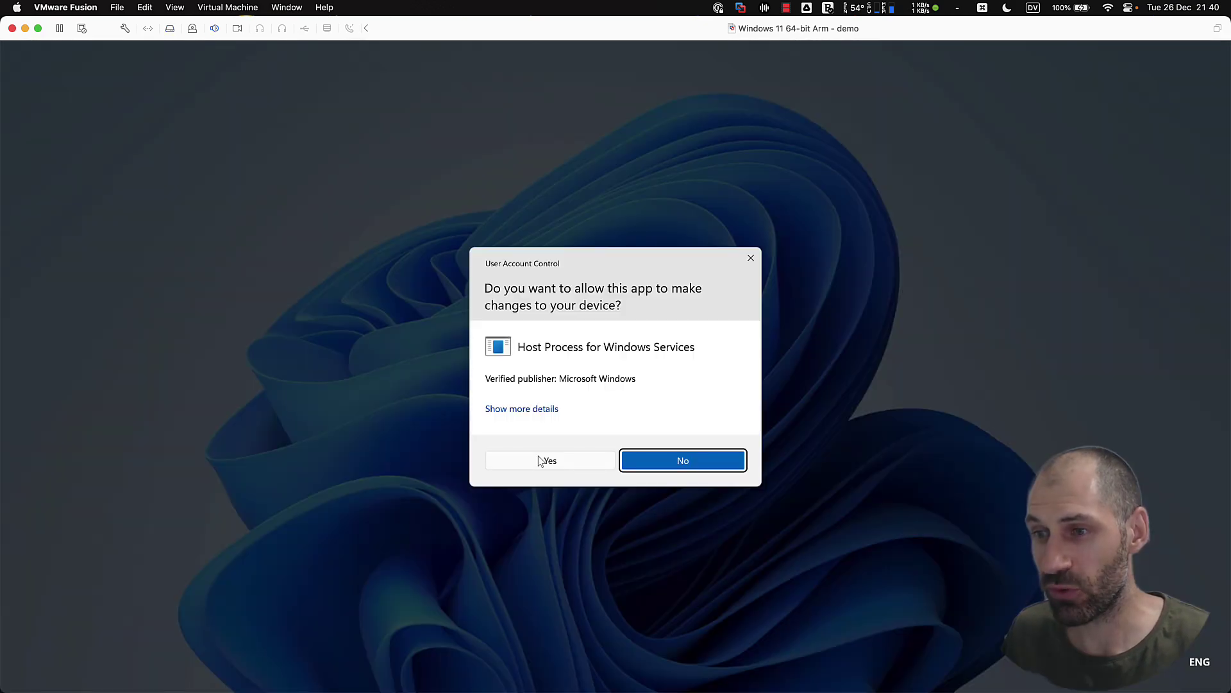
pyautogui.click(547, 460)
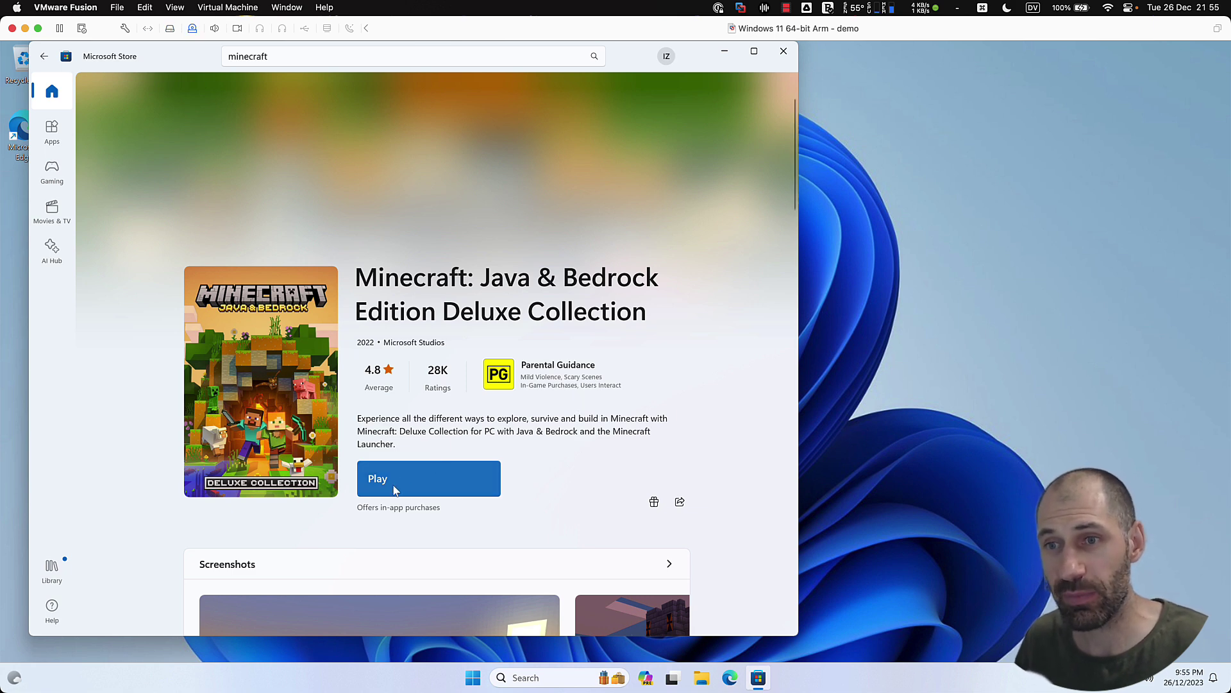
pyautogui.scroll(-3, 395, 450)
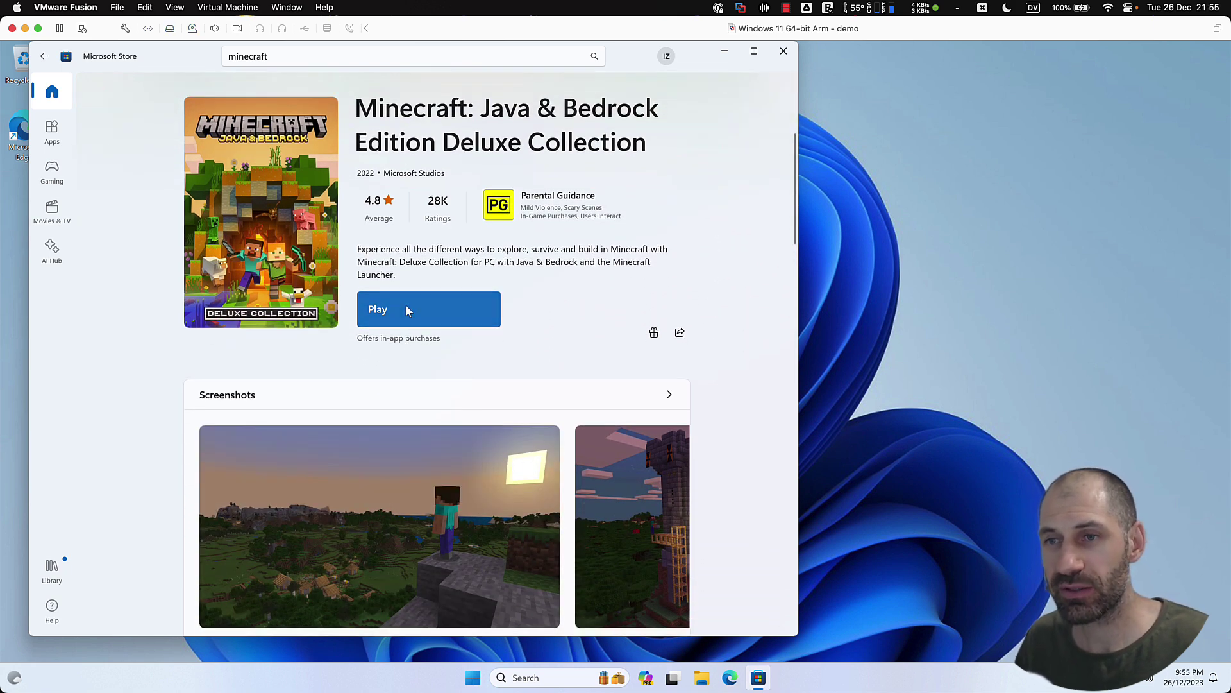
pyautogui.click(406, 304)
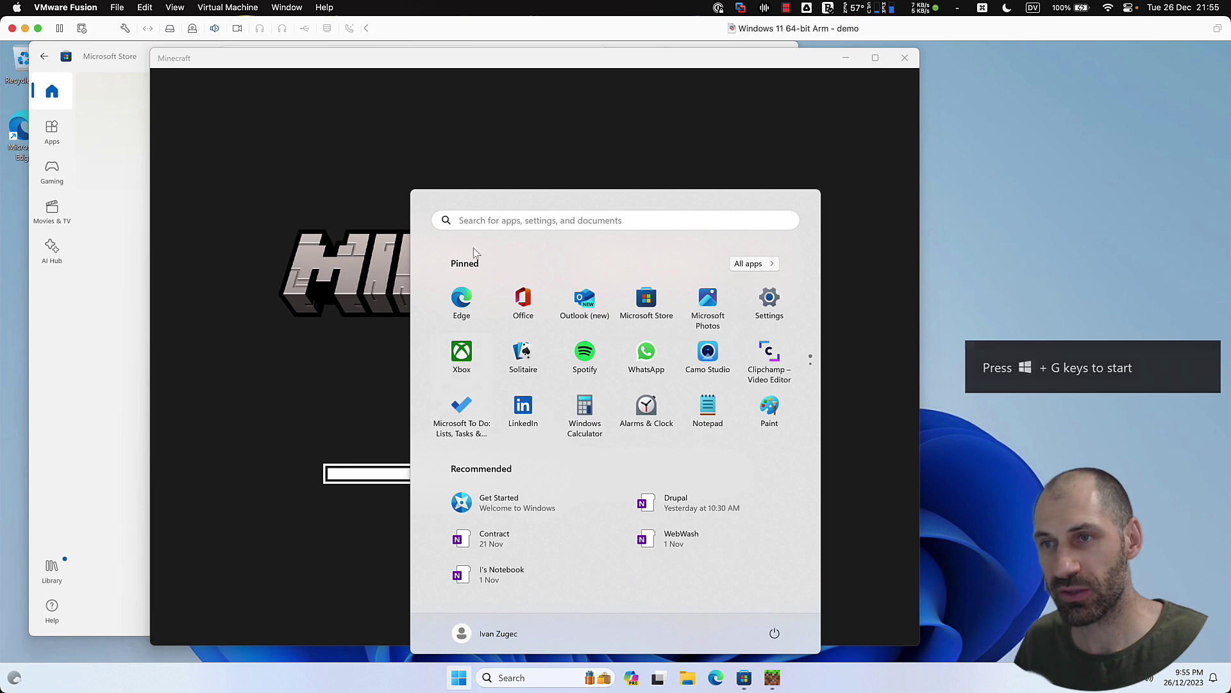
# Bring Minecraft forward via a Start search for 'mine', maximise it, and dismiss Getting started
pyautogui.click(480, 223)
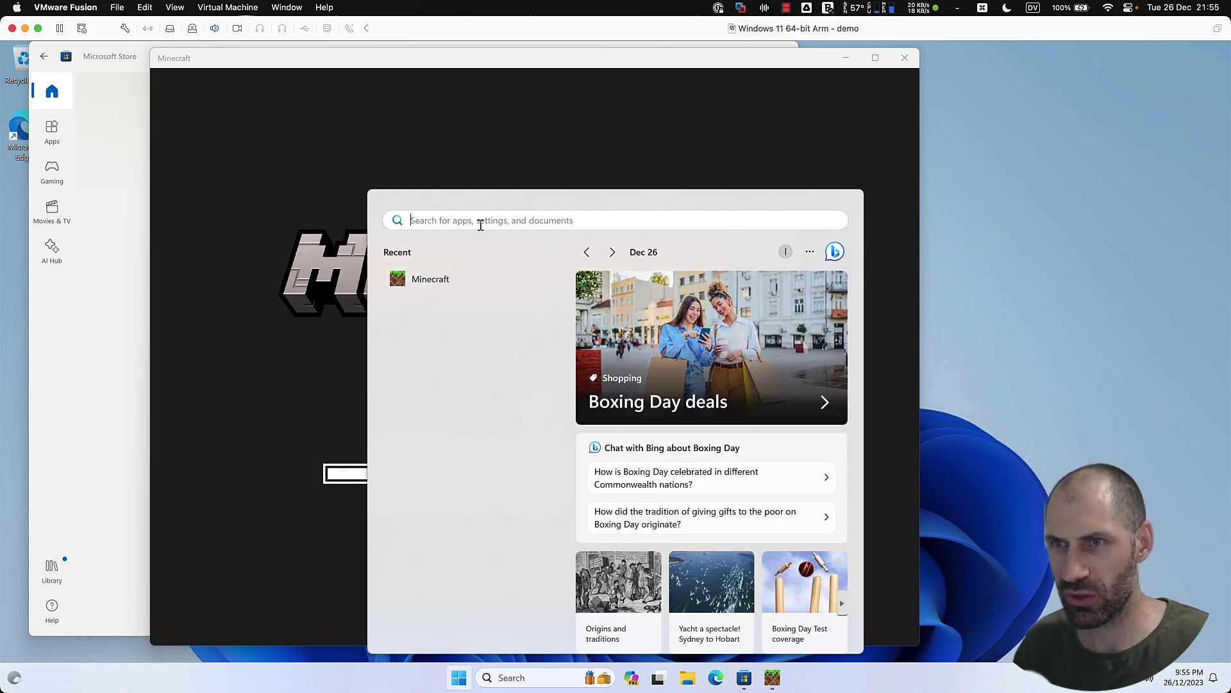
pyautogui.write('mine')
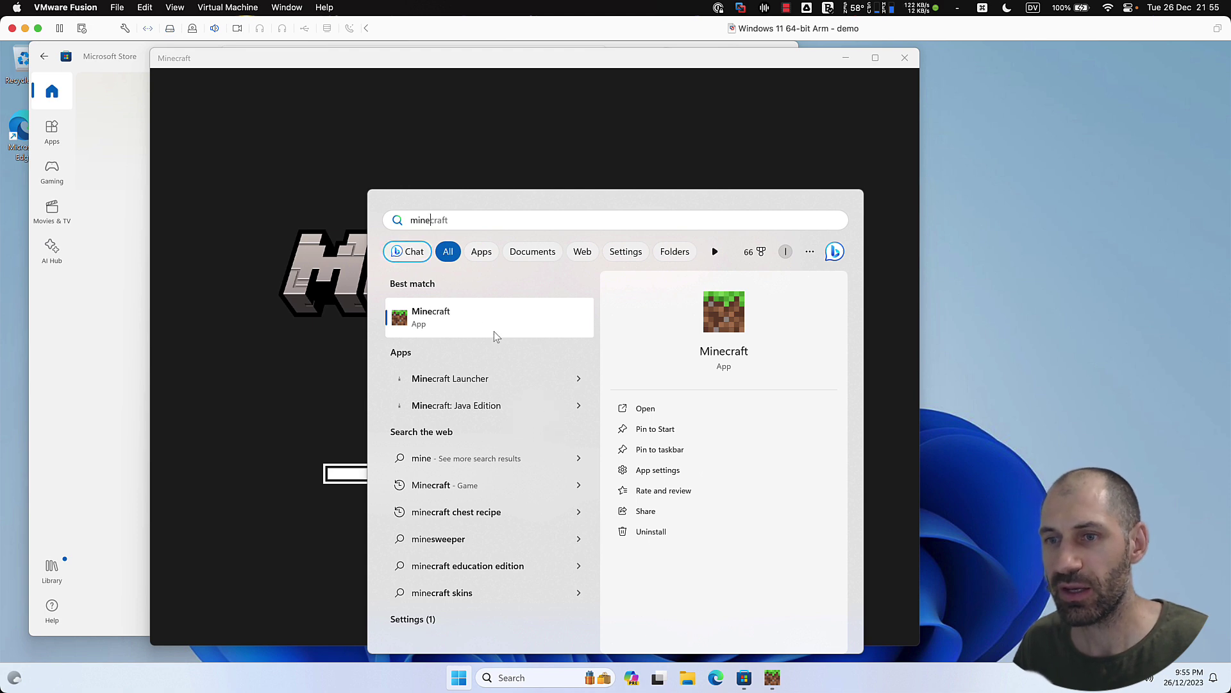
pyautogui.click(549, 67)
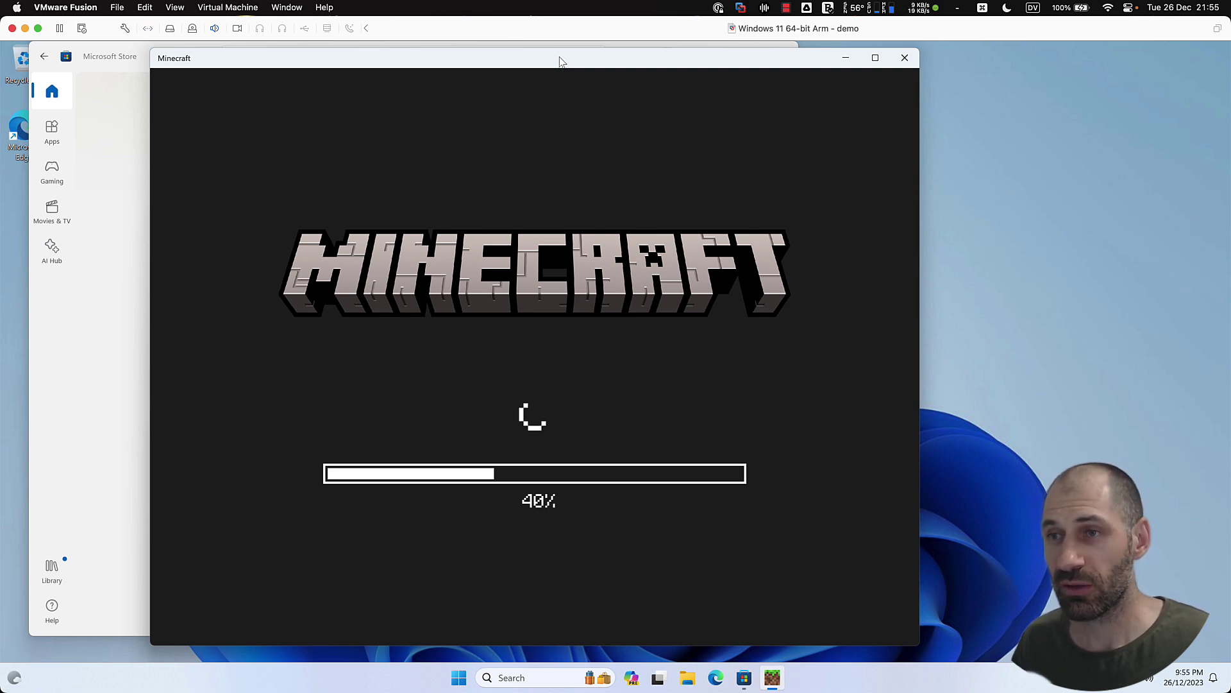
pyautogui.doubleClick(559, 63)
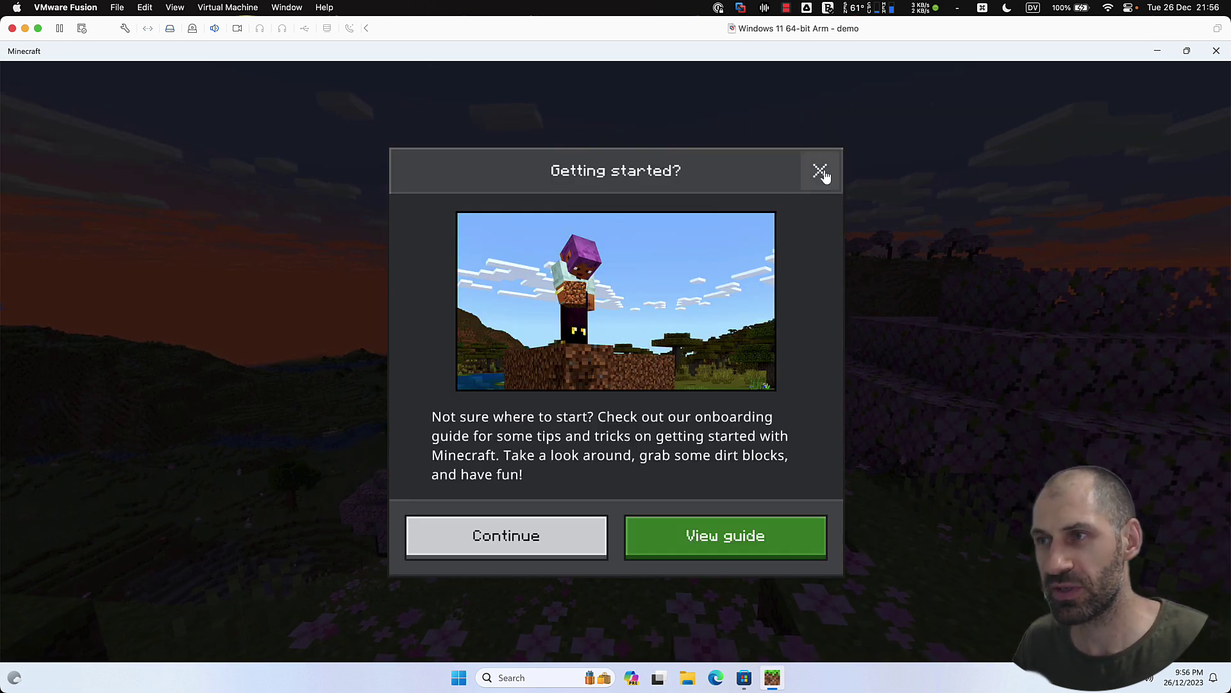
pyautogui.click(819, 171)
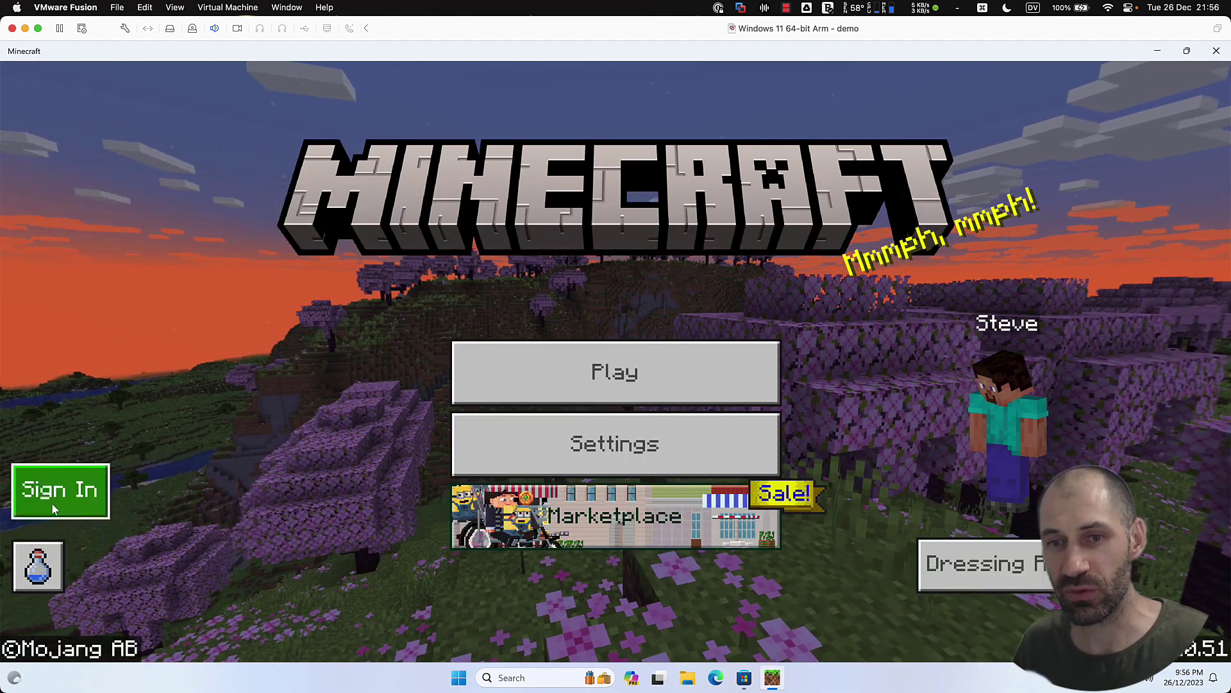
# Create a new world with default settings, toggling Creative then back to Survival, and start it
pyautogui.click(514, 379)
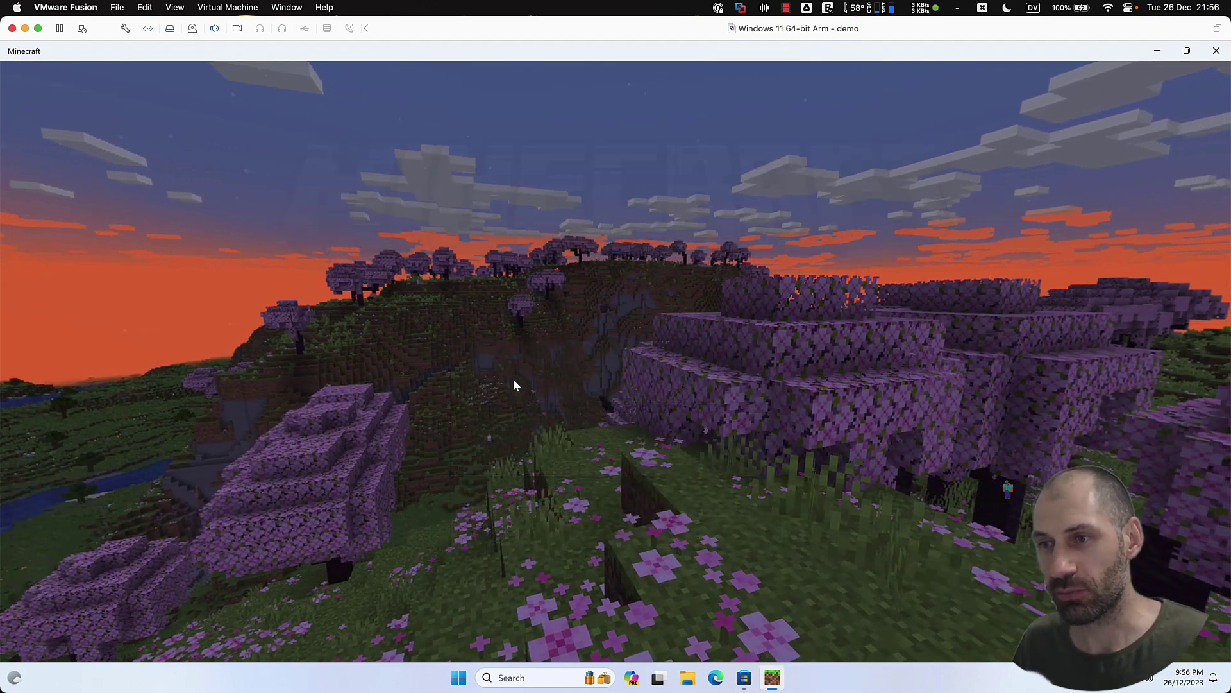
pyautogui.click(566, 237)
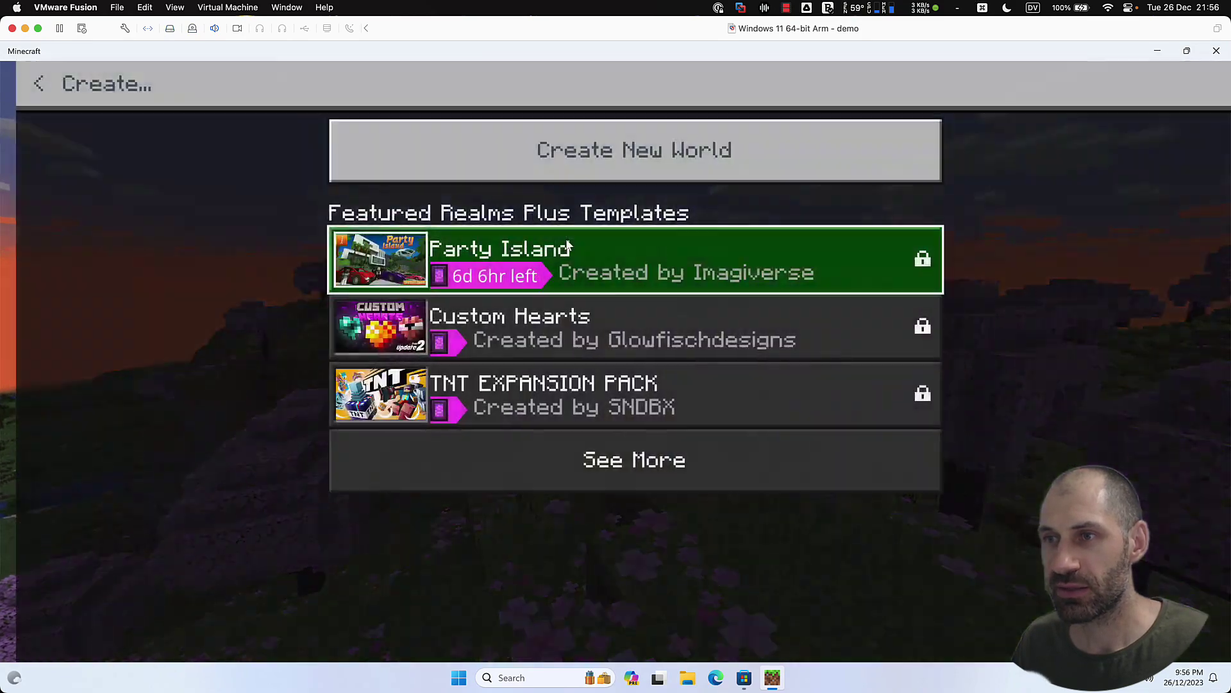
pyautogui.click(584, 156)
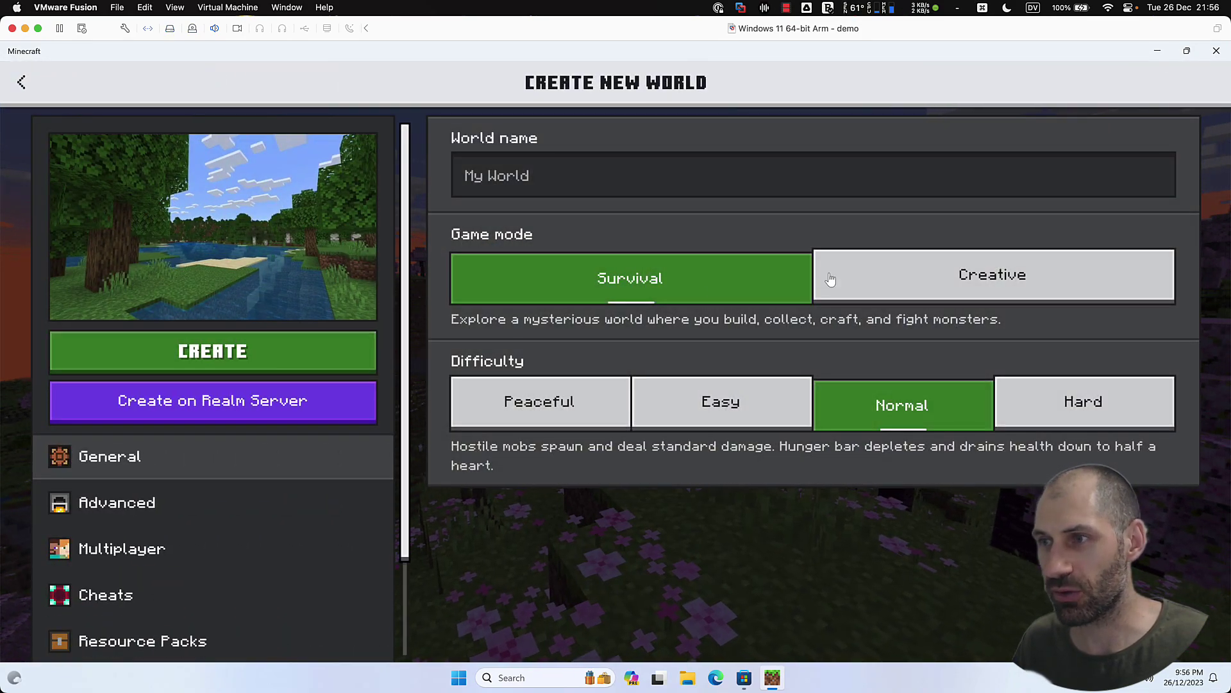
pyautogui.click(830, 279)
pyautogui.click(662, 330)
pyautogui.click(244, 352)
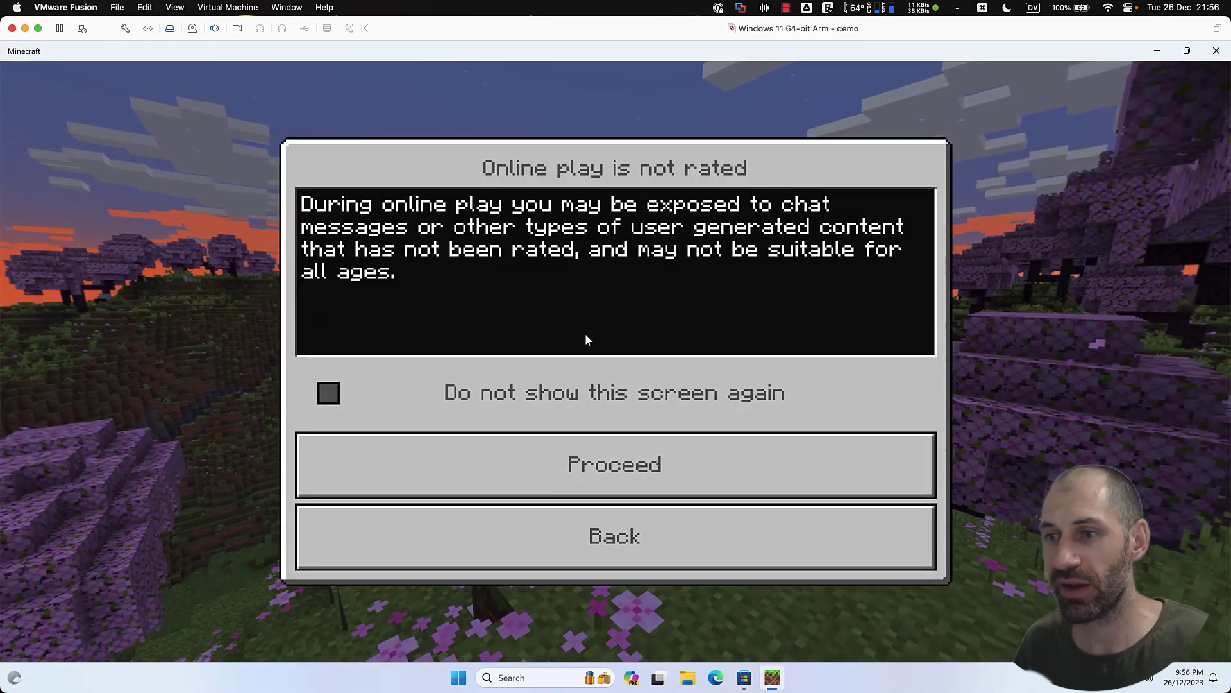
# Proceed into the new Survival world and punch the nearby leaves and grass to break them
pyautogui.click(601, 443)
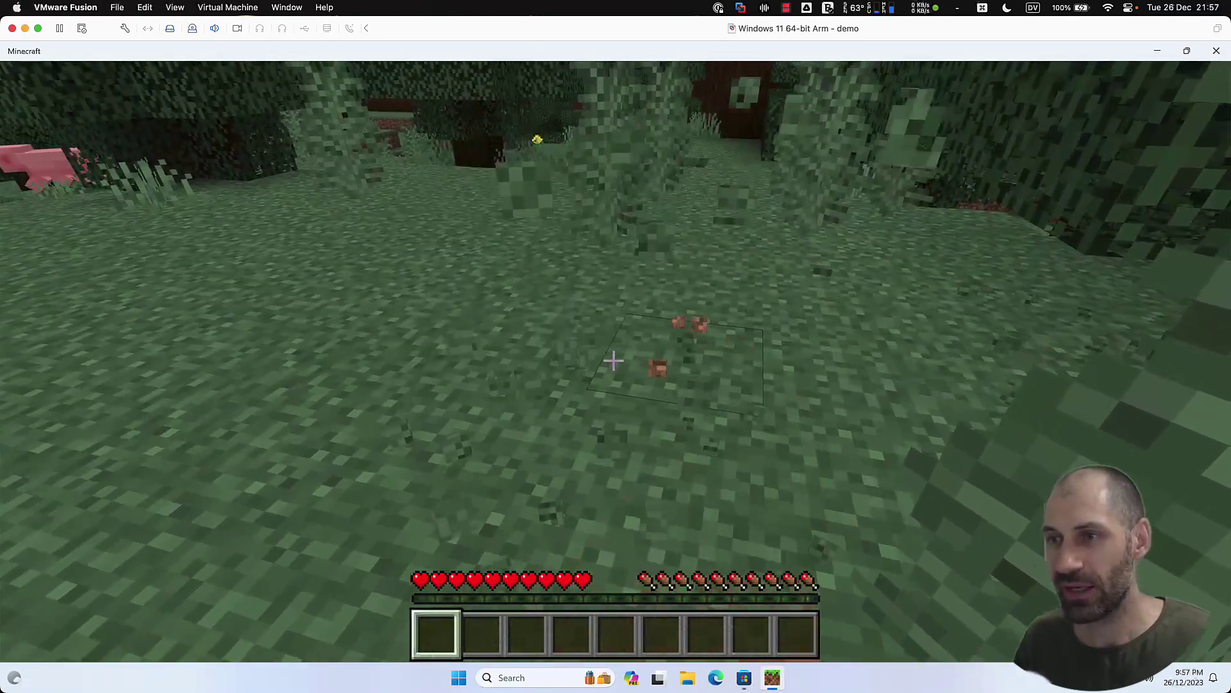
pyautogui.click(613, 360)
pyautogui.click(613, 361)
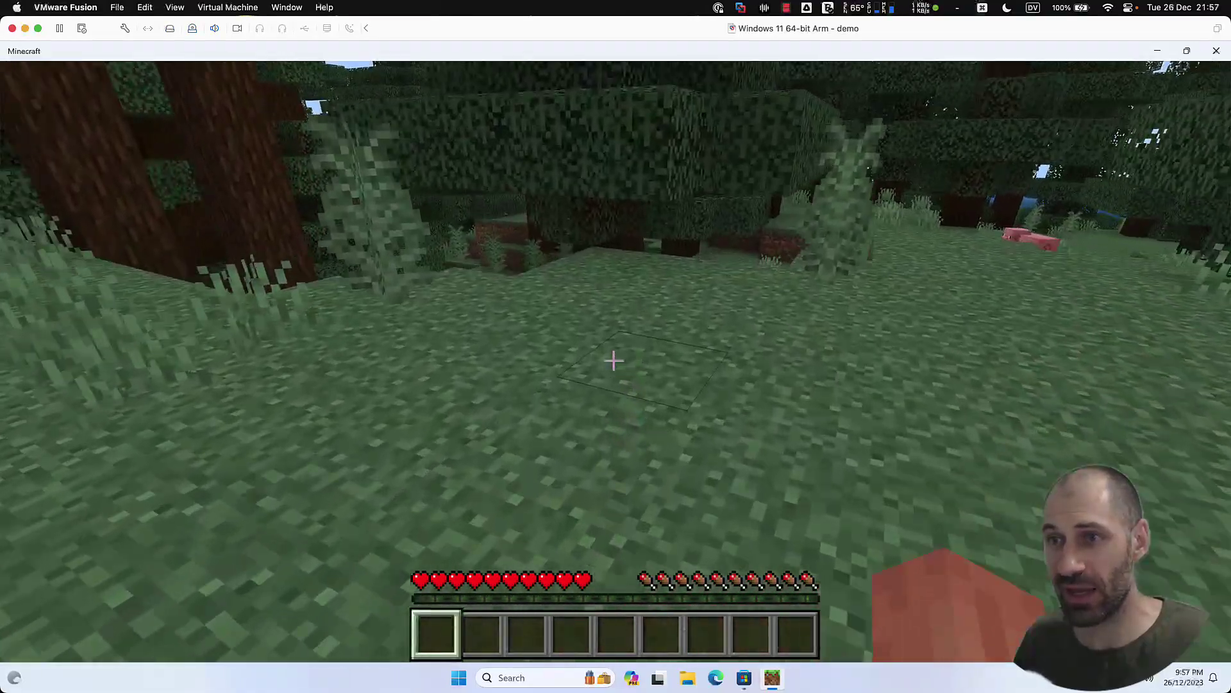
pyautogui.click(613, 360)
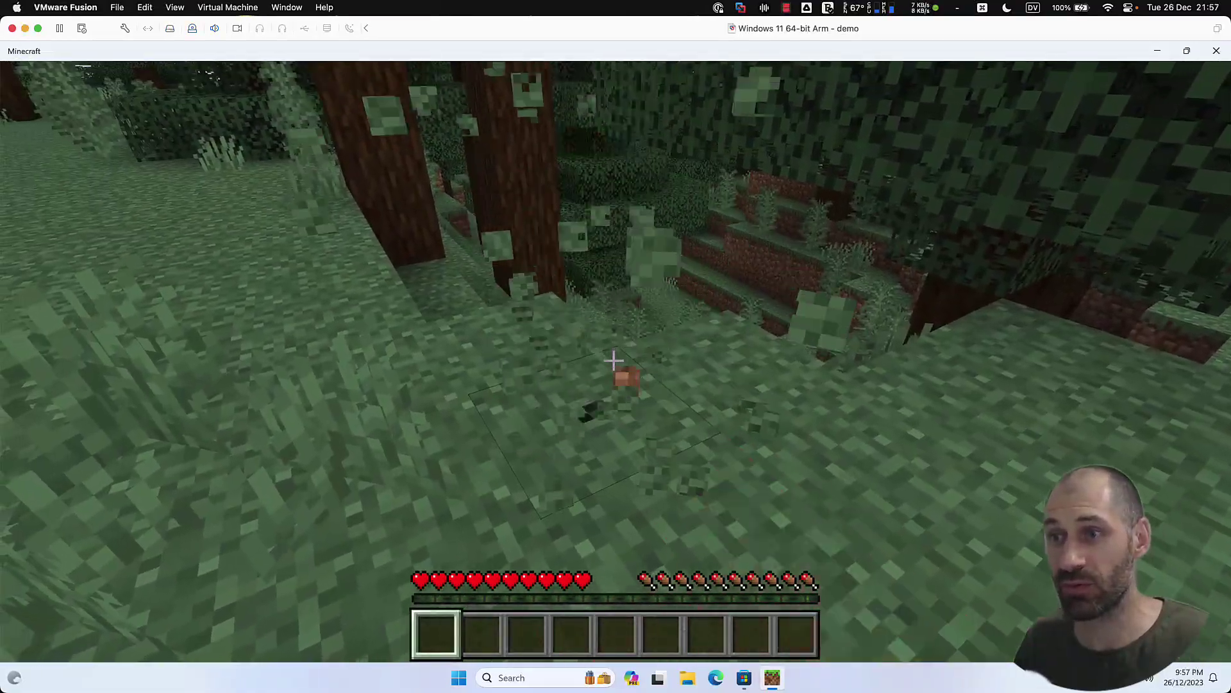
pyautogui.click(613, 361)
pyautogui.click(613, 360)
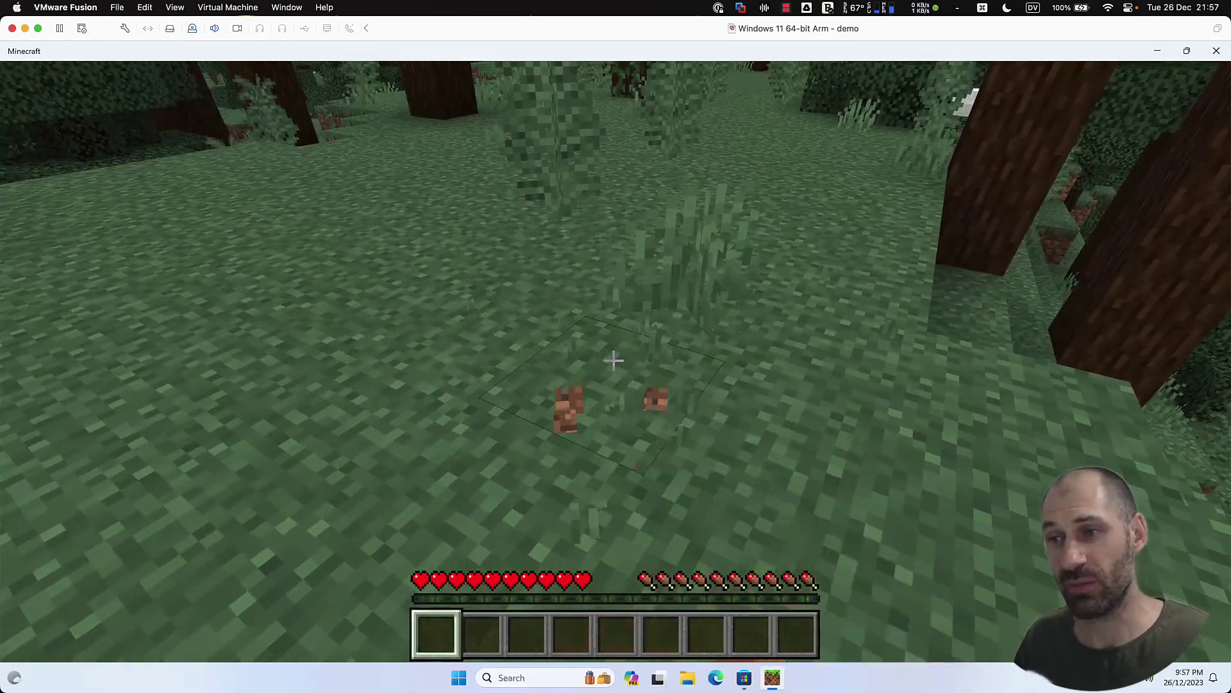